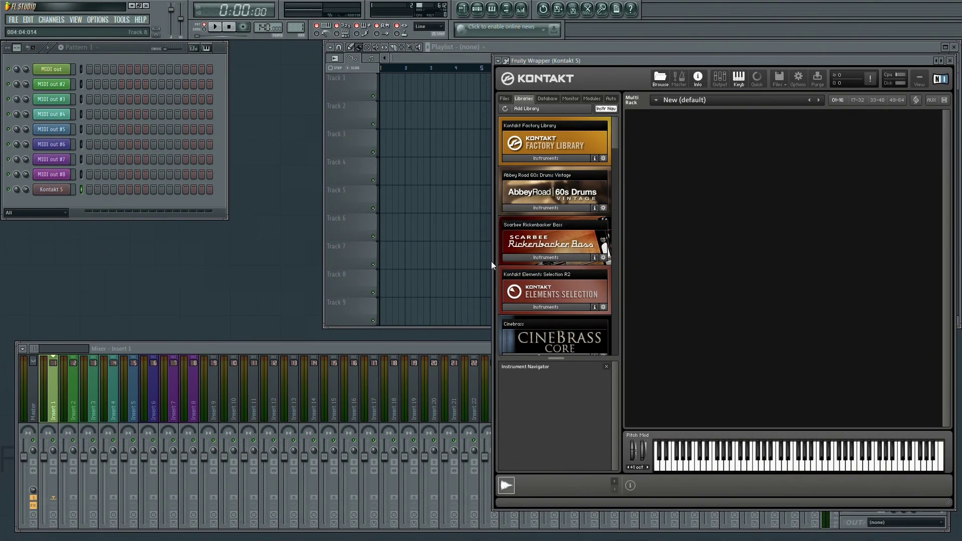
Open and close the first MIDI Out channel's settings while arranging the Kontakt and mixer windows.
drag(610, 62, 598, 82)
click(122, 361)
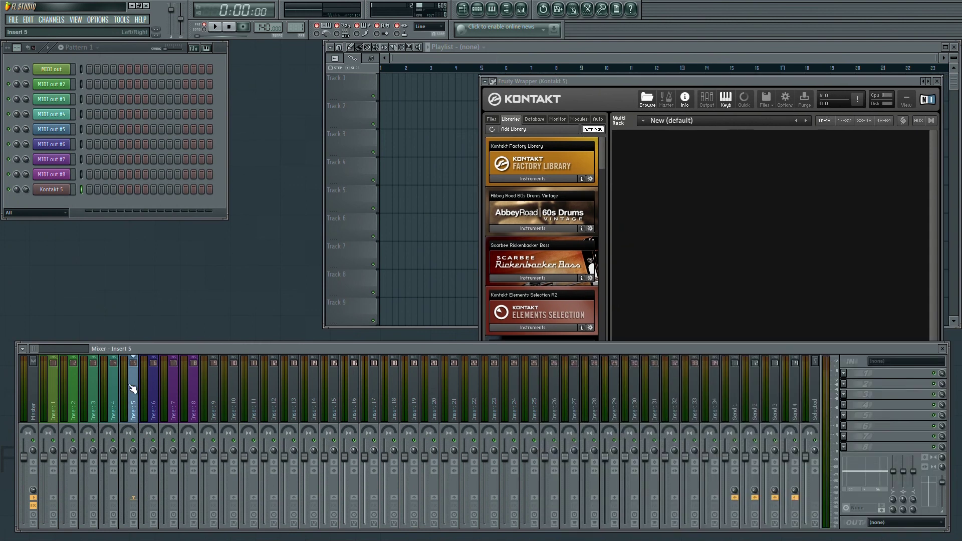
click(52, 69)
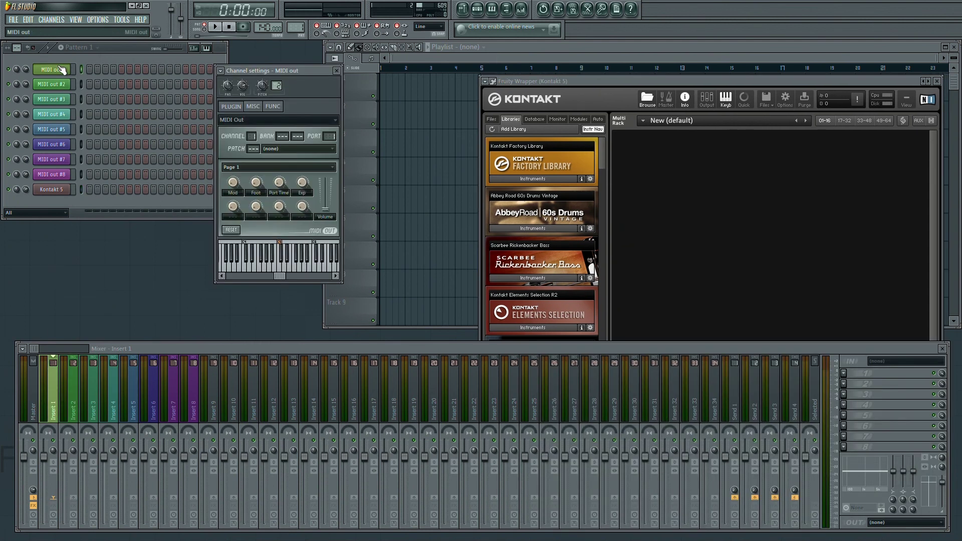
drag(296, 69, 239, 80)
click(278, 82)
click(650, 170)
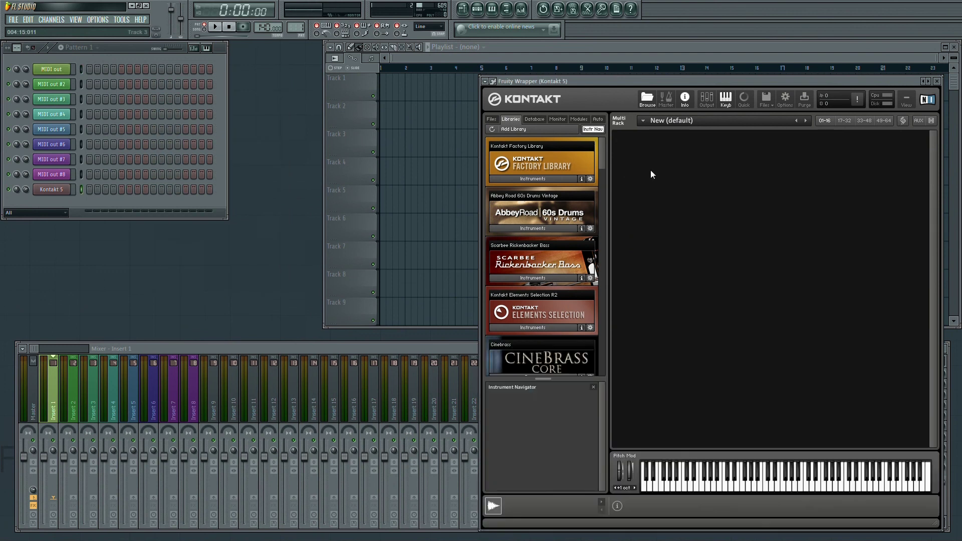
drag(640, 80, 645, 57)
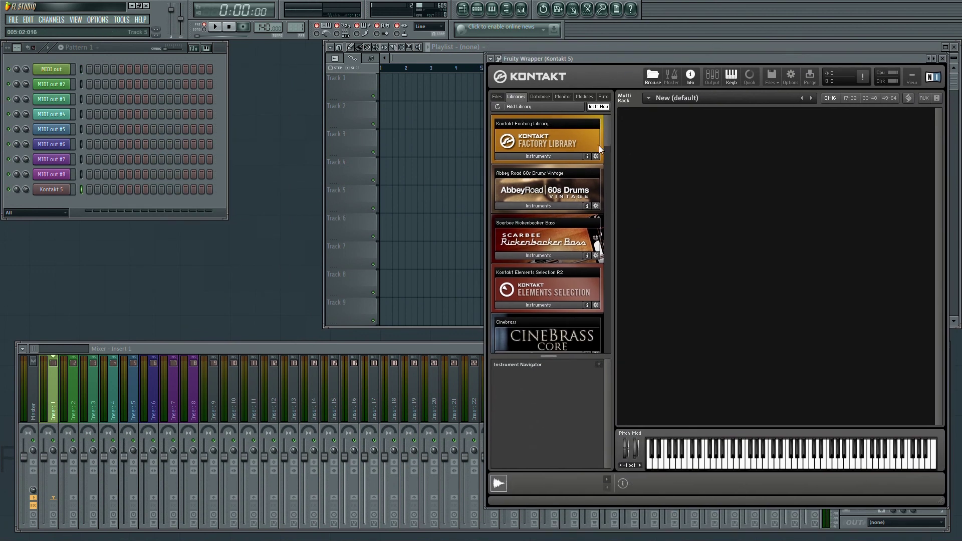
Reposition the Kontakt window alongside the channel rack and mixer.
click(126, 205)
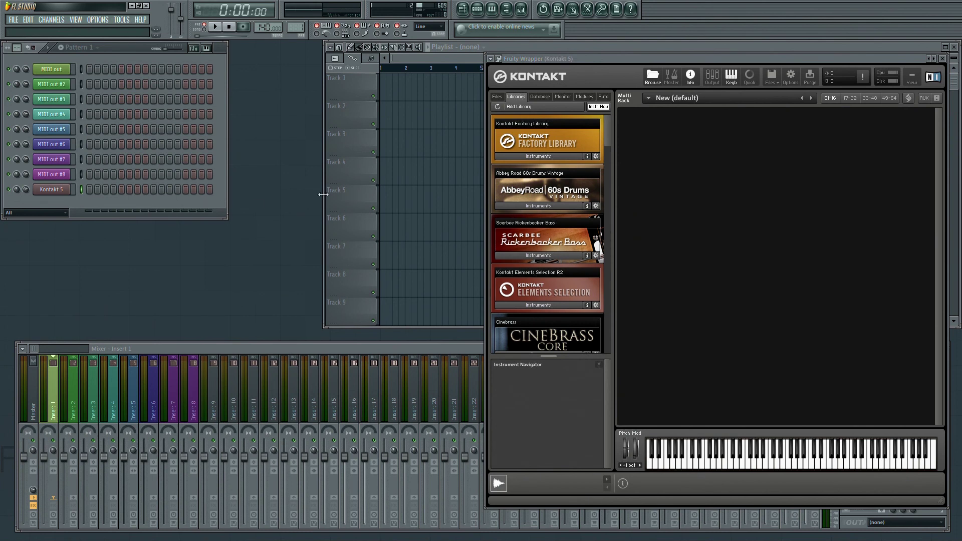
click(608, 122)
scroll(609, 123, down, 1)
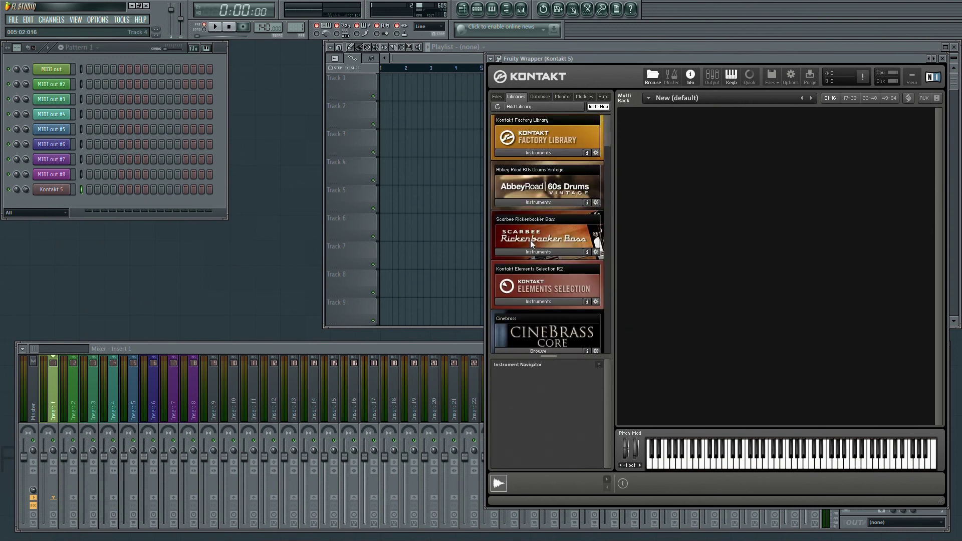
click(357, 347)
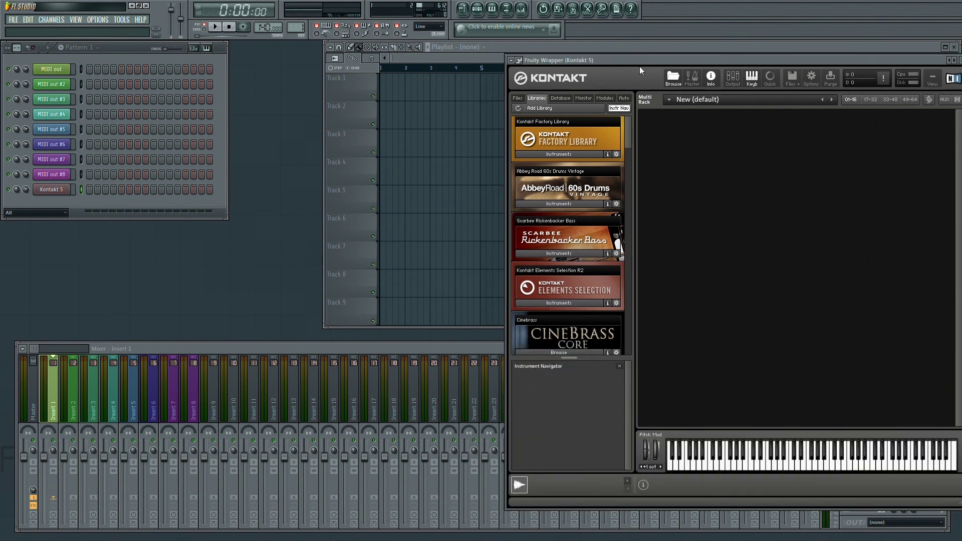
drag(614, 62, 552, 61)
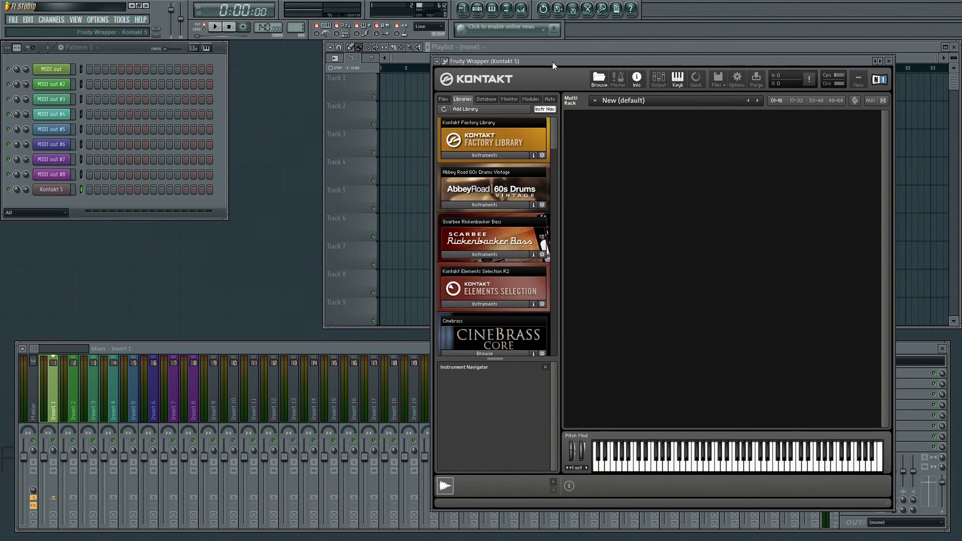
click(223, 193)
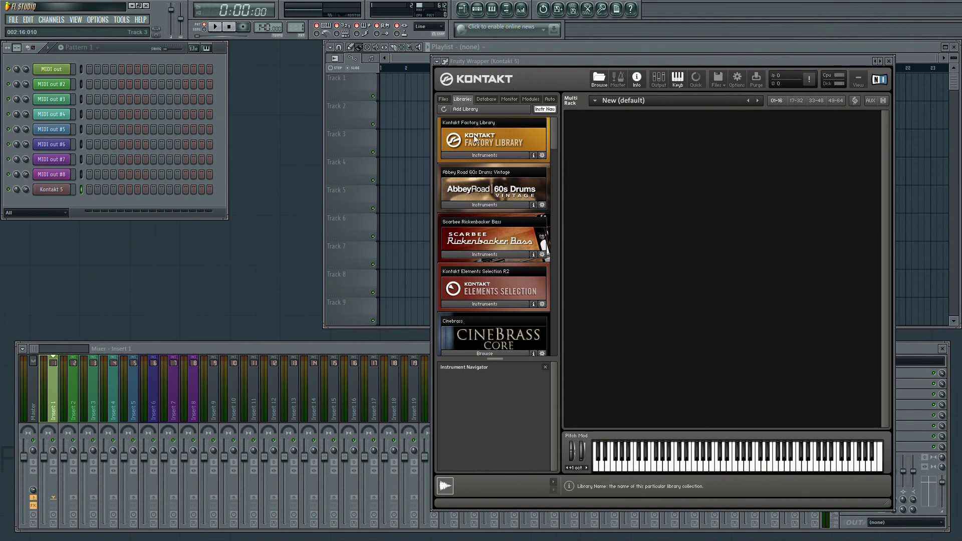
drag(547, 63, 558, 61)
mouse_move(564, 119)
mouse_down()
mouse_move(566, 159)
mouse_move(568, 112)
mouse_up()
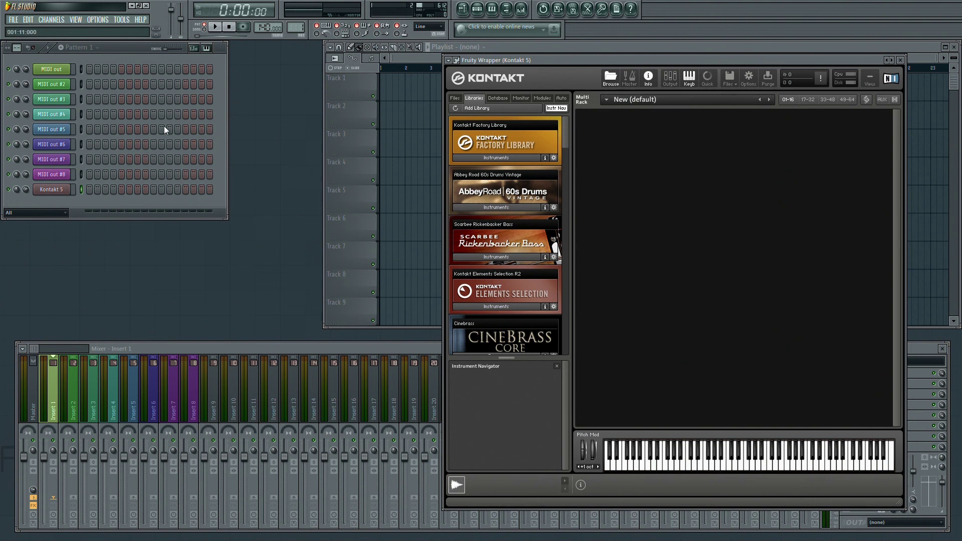
In MIDI Out channel settings, test the Mod knob (CC #1), then view MIDI outs #2, #5 and #1.
click(50, 83)
drag(200, 80, 313, 85)
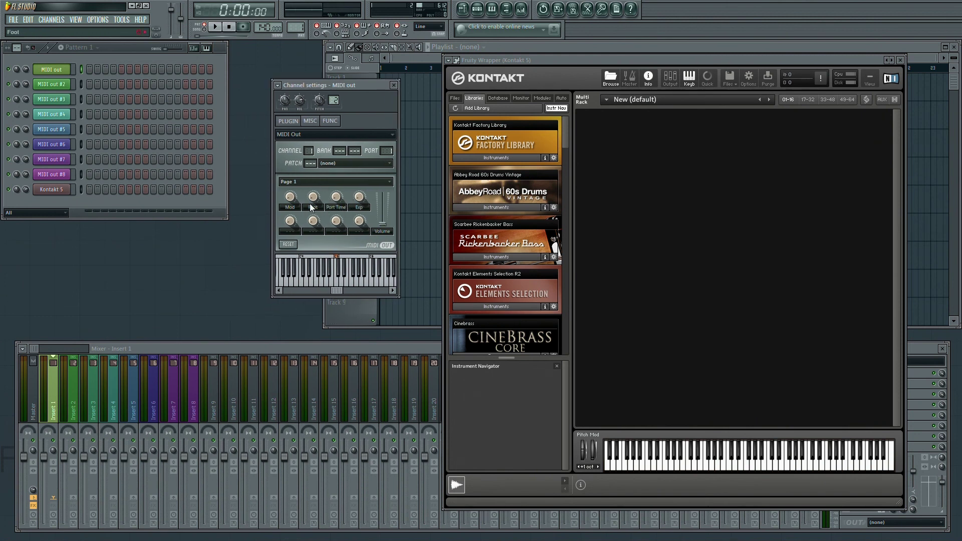
click(290, 196)
drag(341, 92, 312, 90)
click(60, 86)
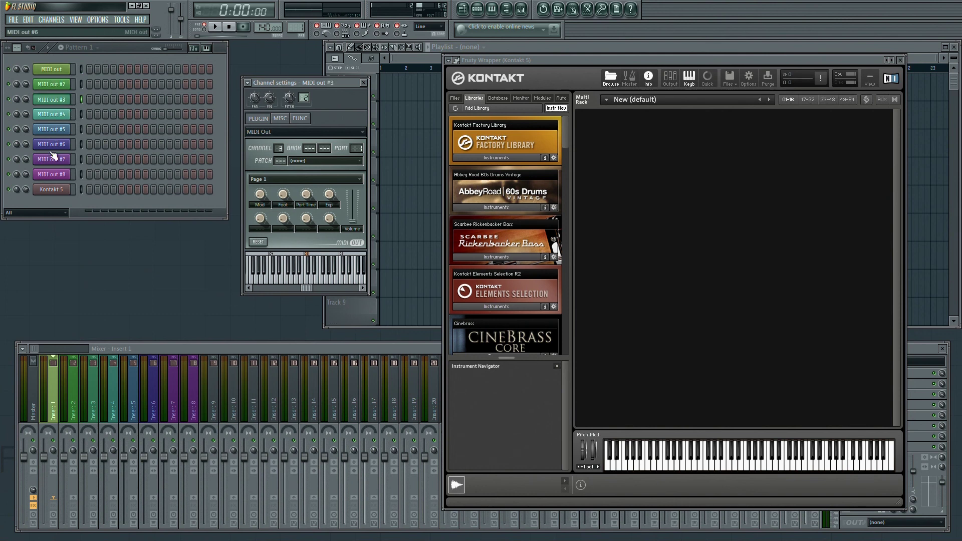
click(53, 133)
click(53, 70)
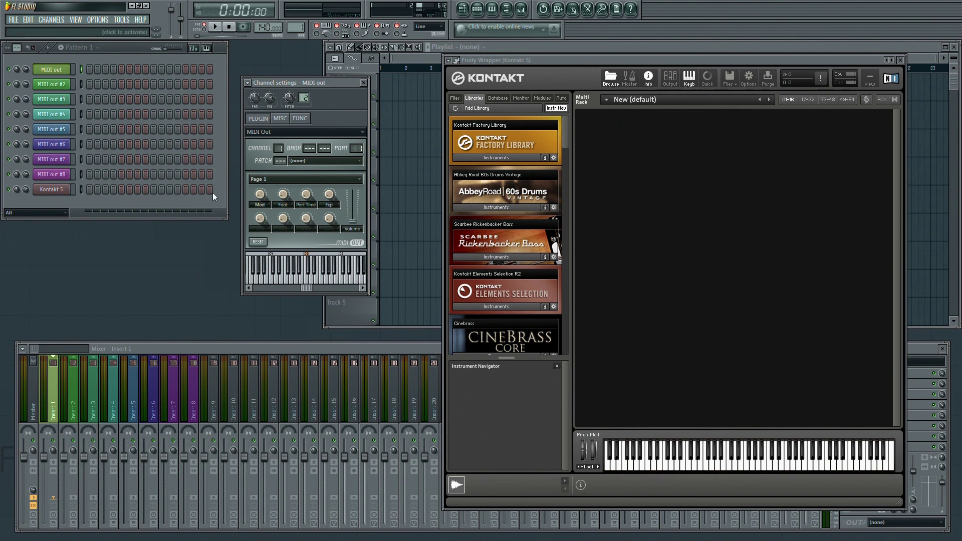
Toggle Kontakt's quick-load browser off, then reveal its output mixer with st.1–st.8 and aux 1–4.
click(108, 409)
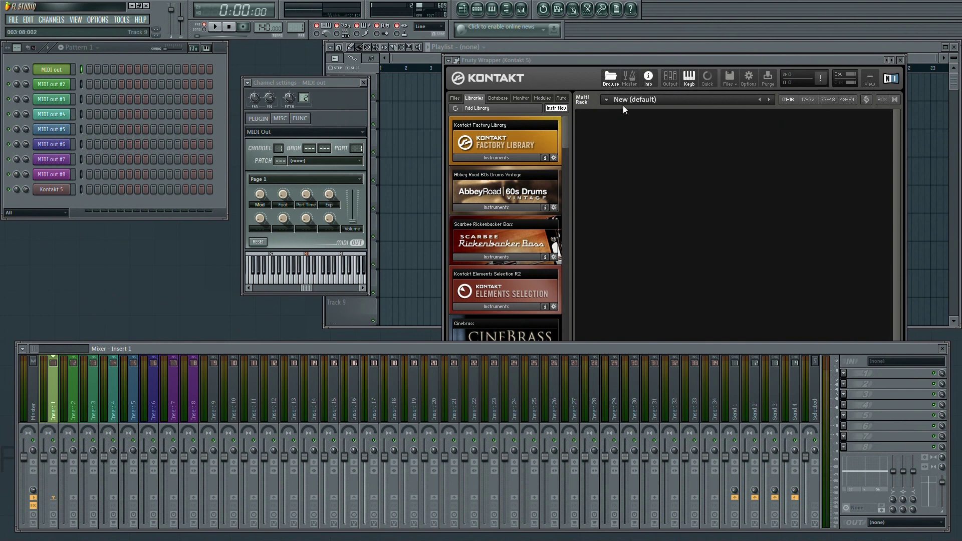
drag(587, 60, 515, 54)
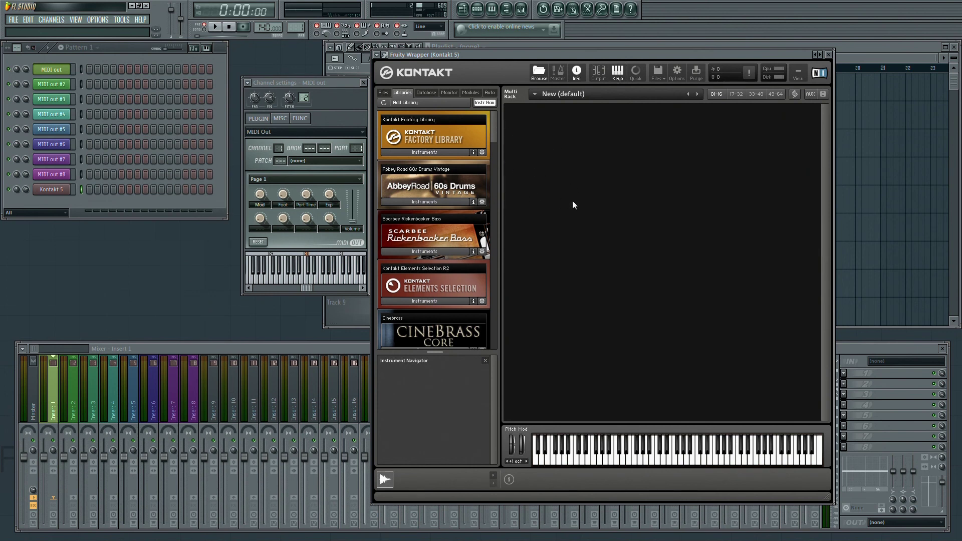
click(634, 72)
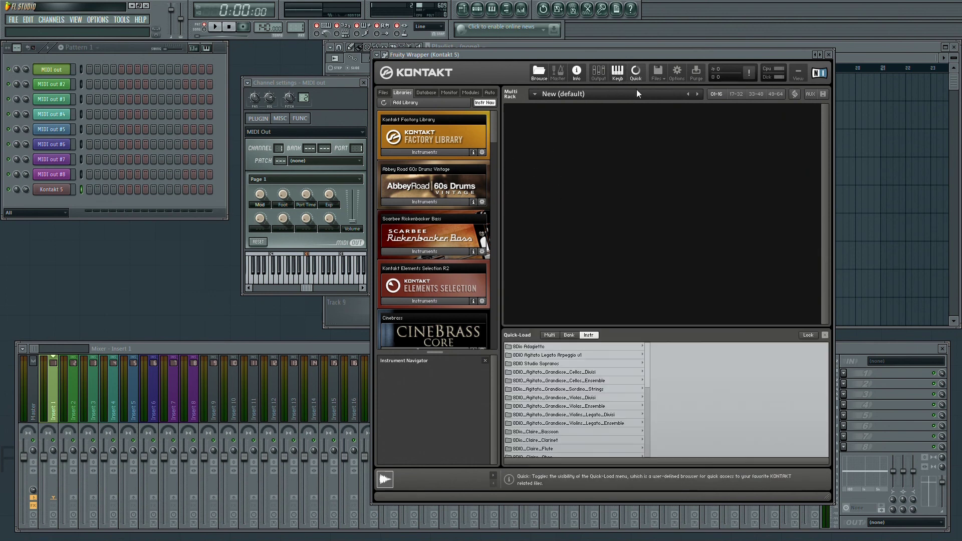
click(637, 73)
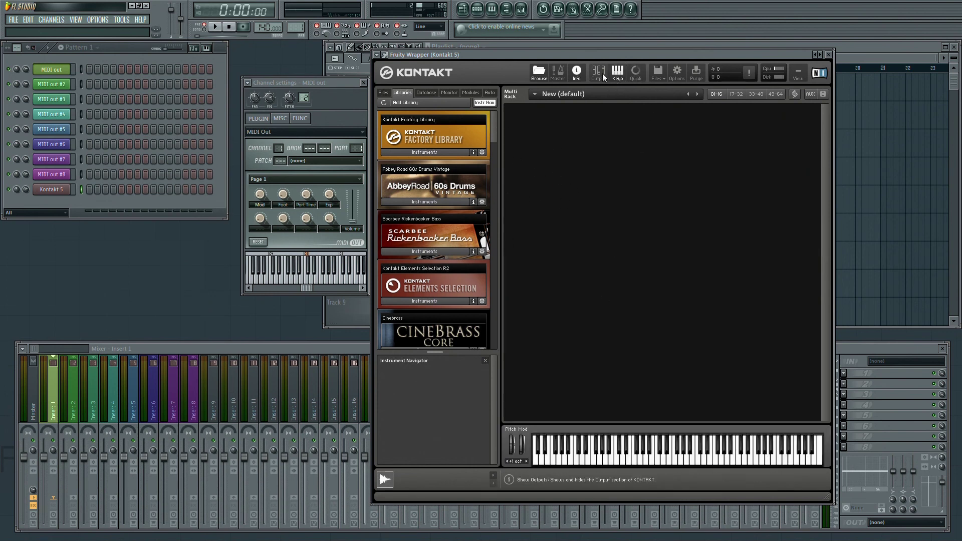
click(600, 73)
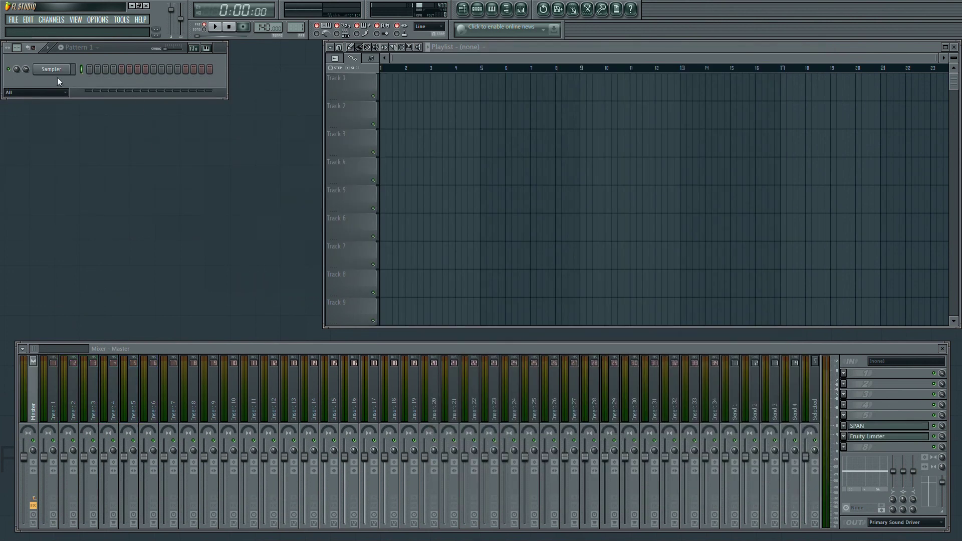
Replace the new project's Sampler channel with the Kontakt 5 16out plugin.
right_click(51, 69)
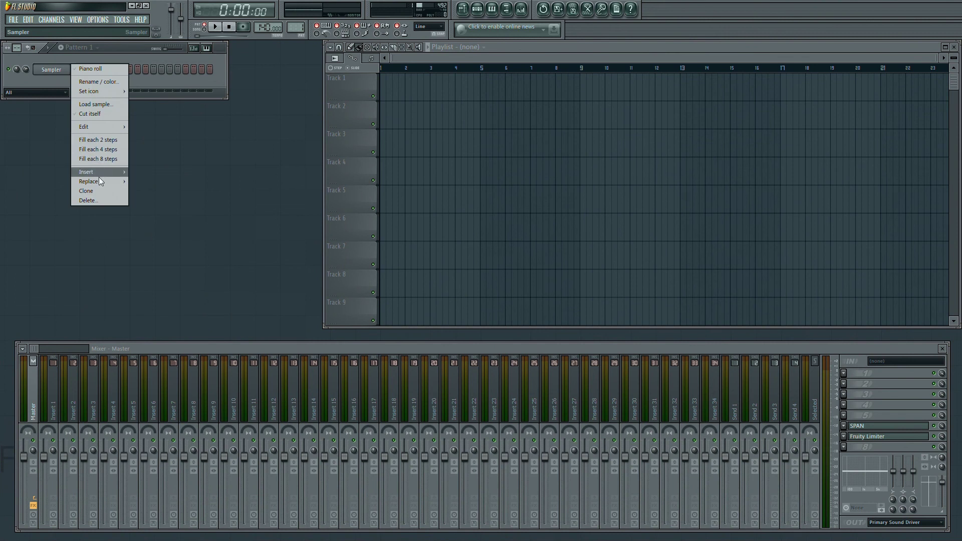
mouse_move(96, 182)
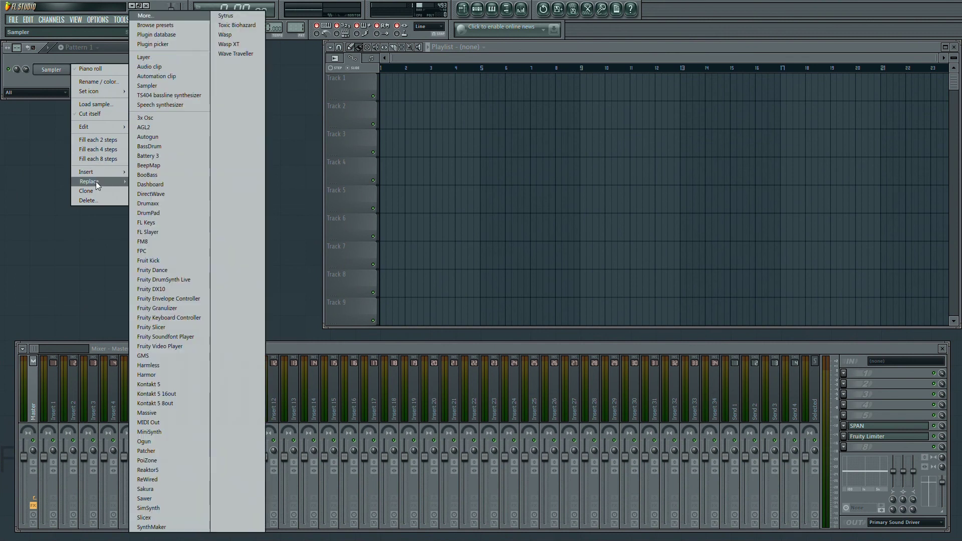
click(168, 395)
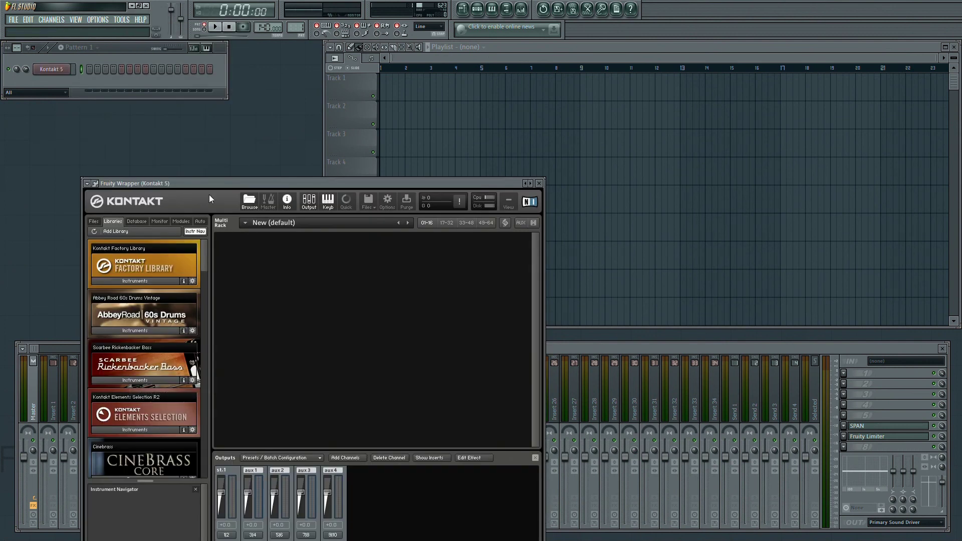
Reposition the Kontakt 5 window and toggle its Output section back into view.
drag(210, 183, 441, 83)
click(542, 99)
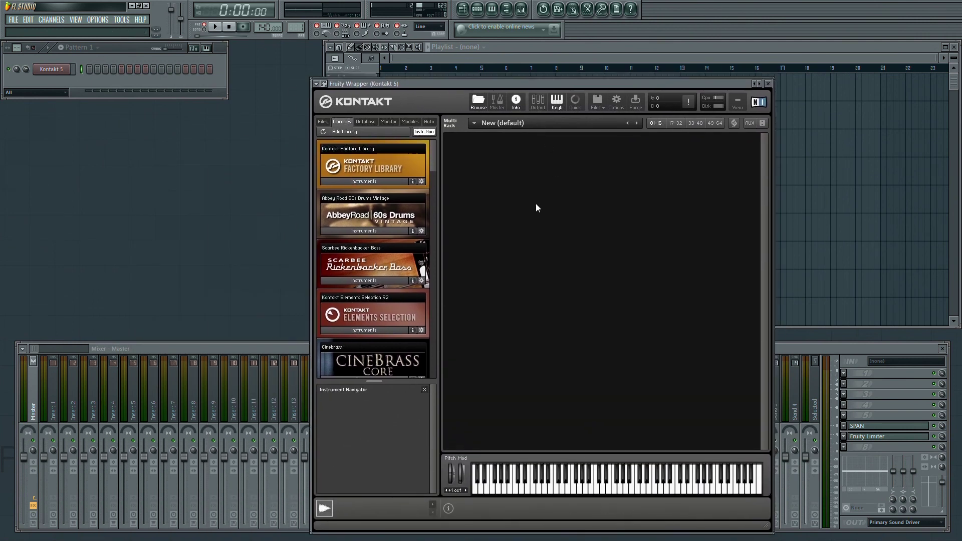
click(538, 102)
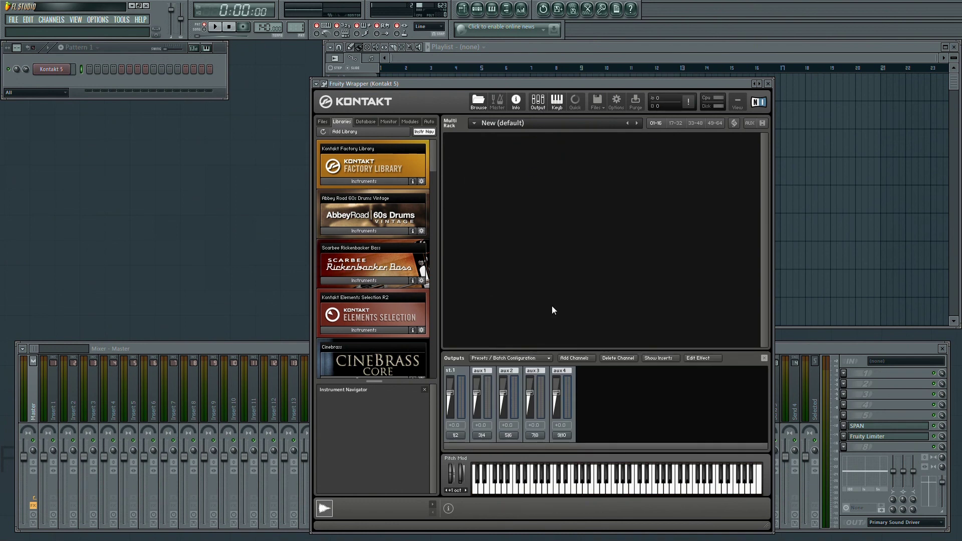
drag(480, 86, 479, 53)
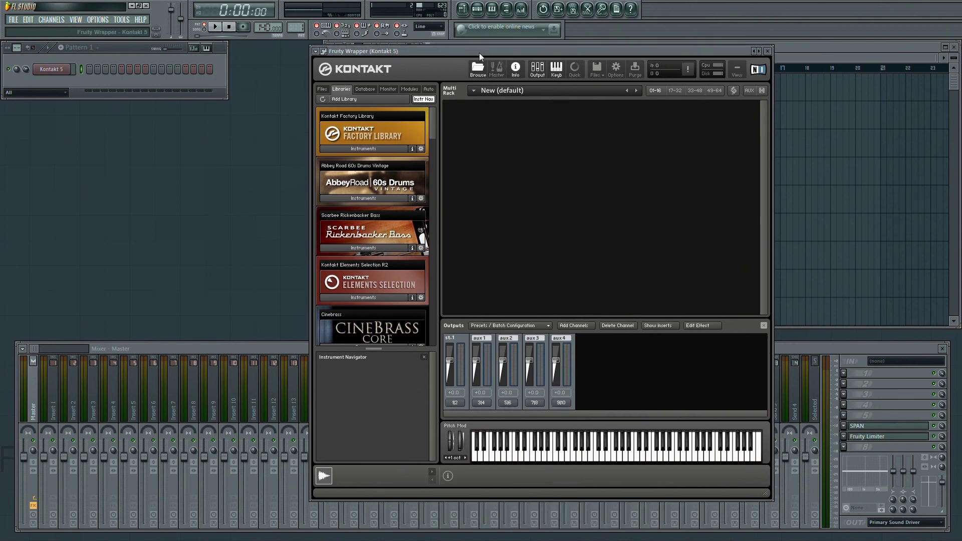
click(538, 73)
click(538, 73)
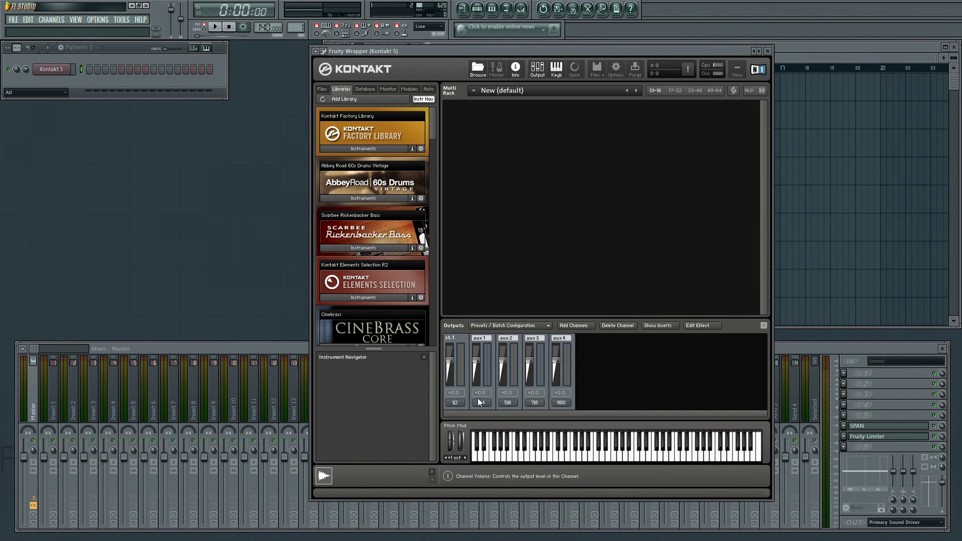
Create eight new stereo output channels starting at host output Kt. st.1 [1].
click(582, 326)
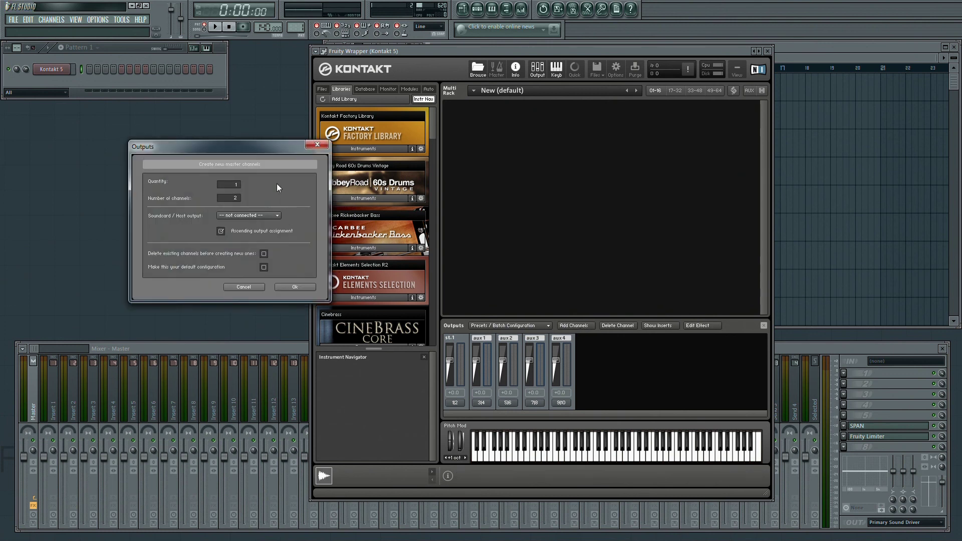
drag(266, 149, 631, 149)
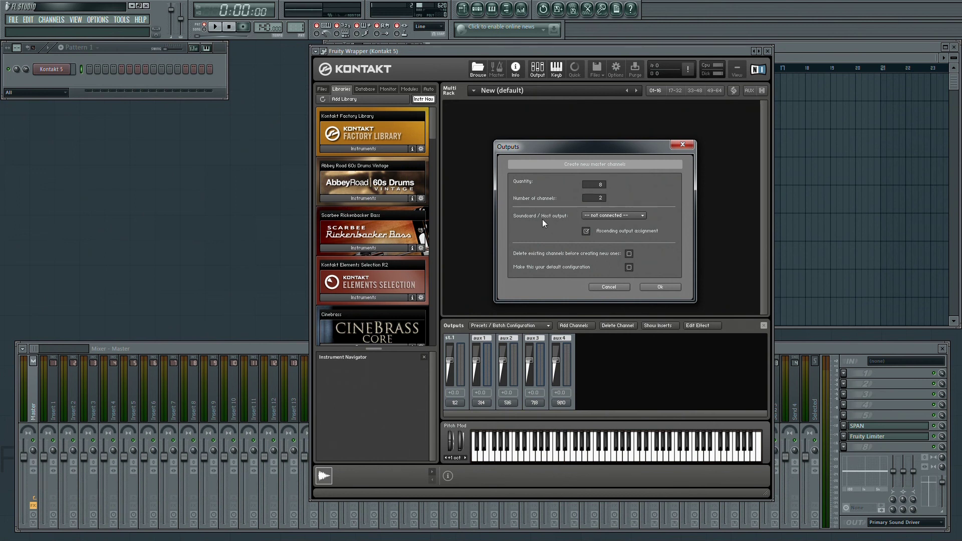
click(609, 215)
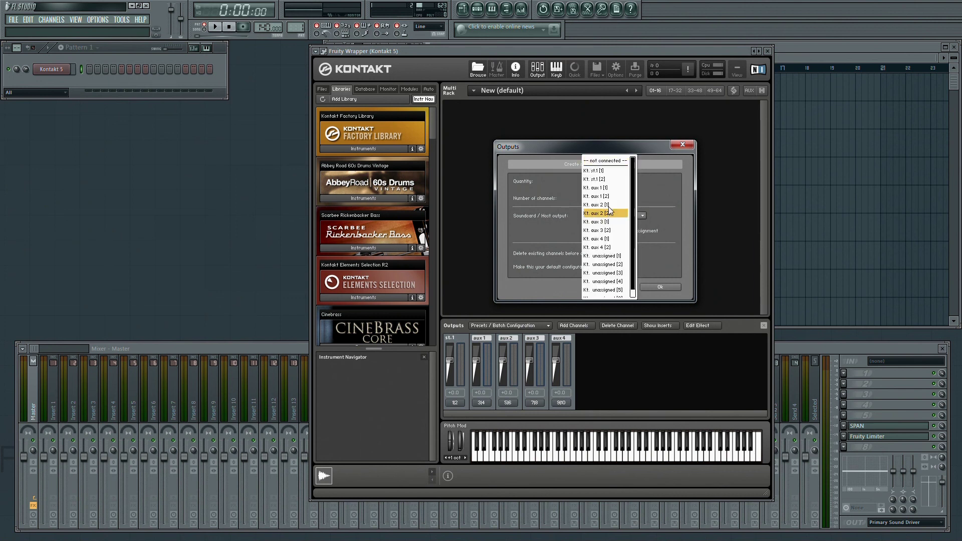
click(600, 172)
click(602, 188)
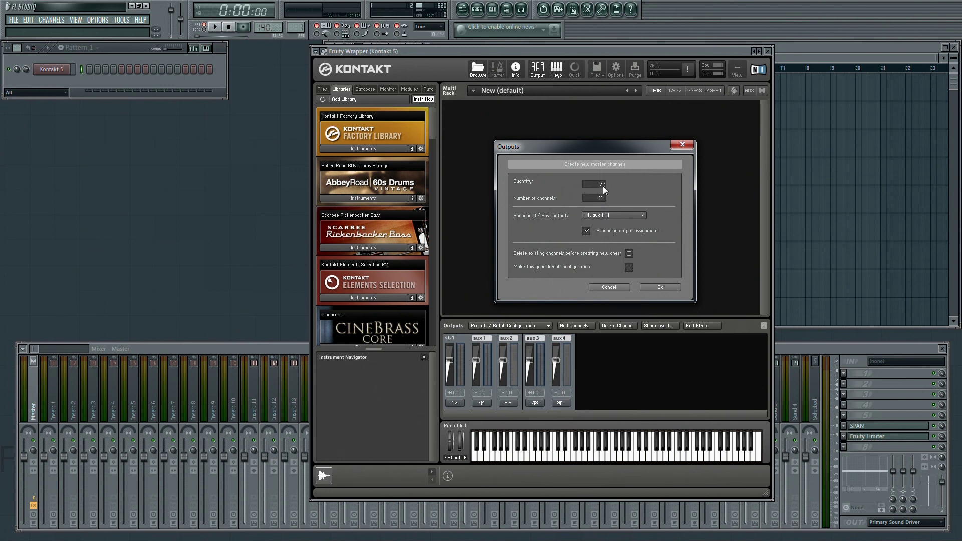
click(608, 216)
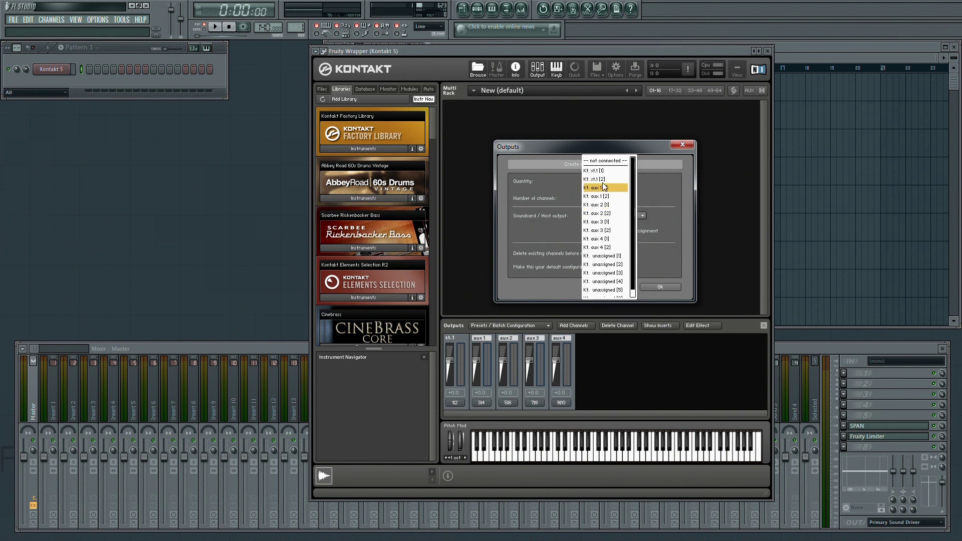
click(595, 170)
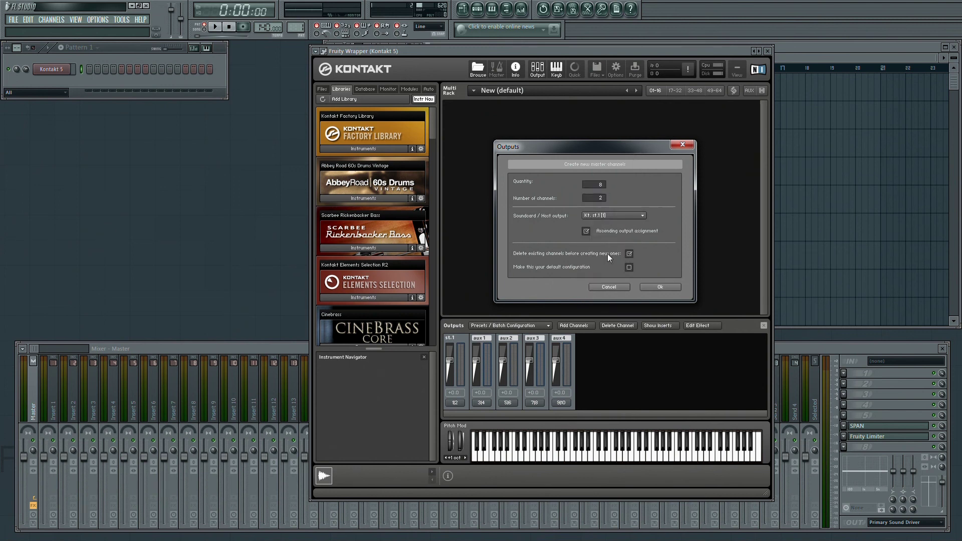
click(659, 287)
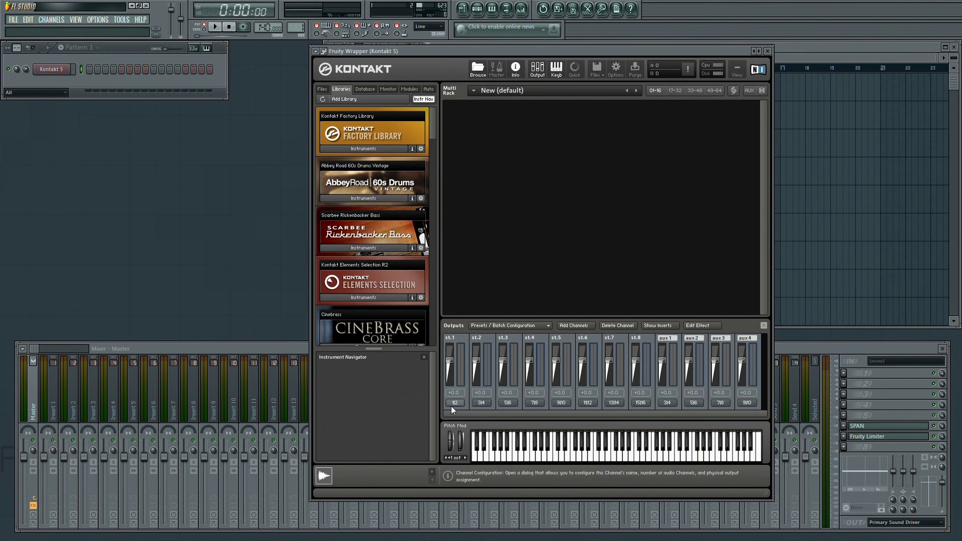
click(475, 403)
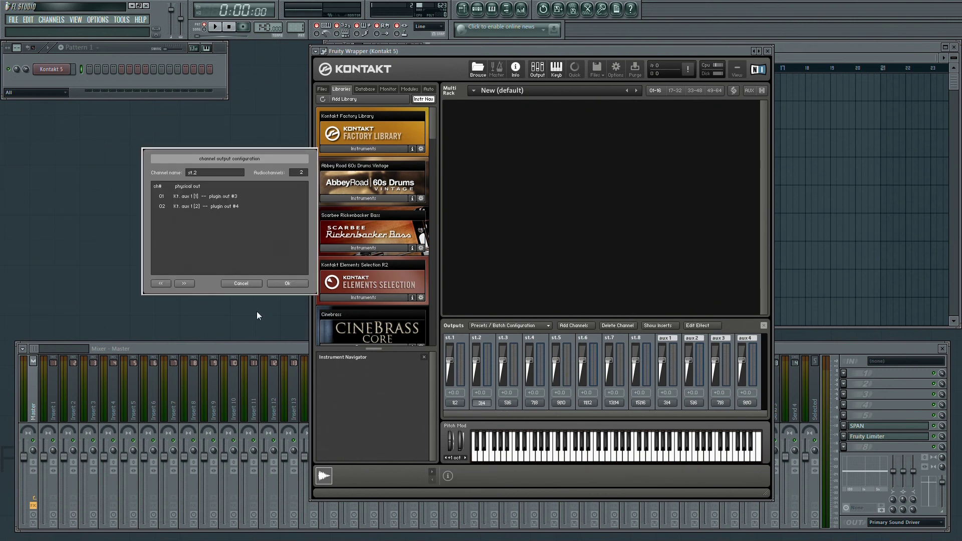
click(217, 196)
click(233, 219)
click(287, 283)
click(577, 325)
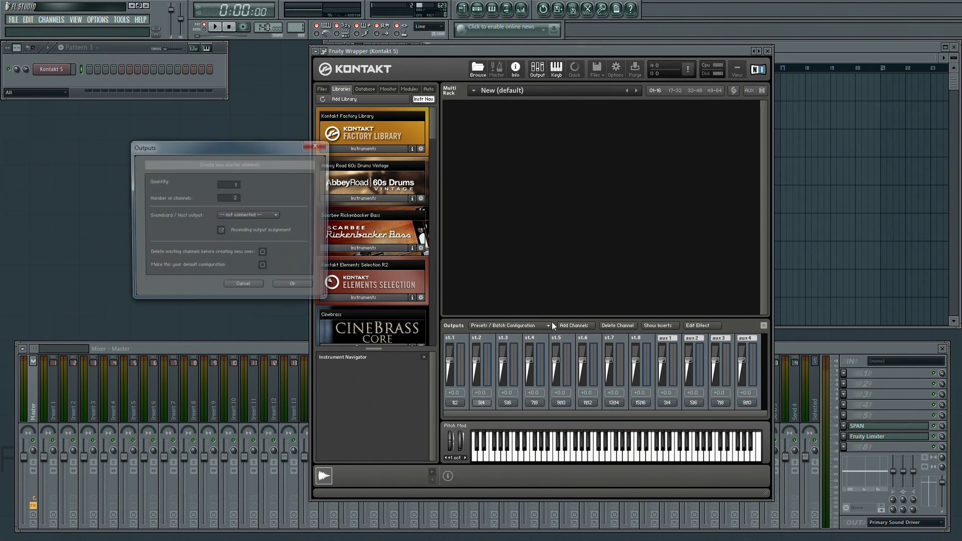
click(277, 216)
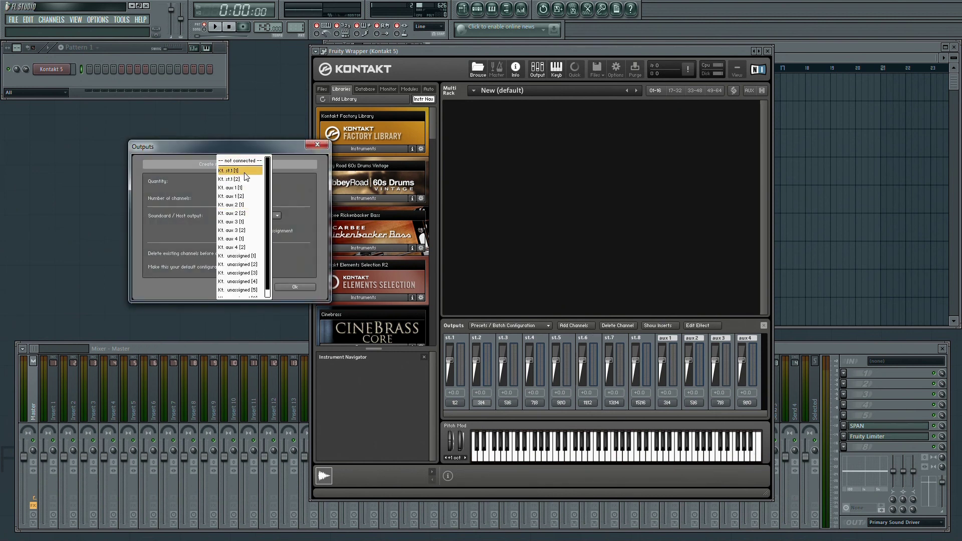
click(176, 227)
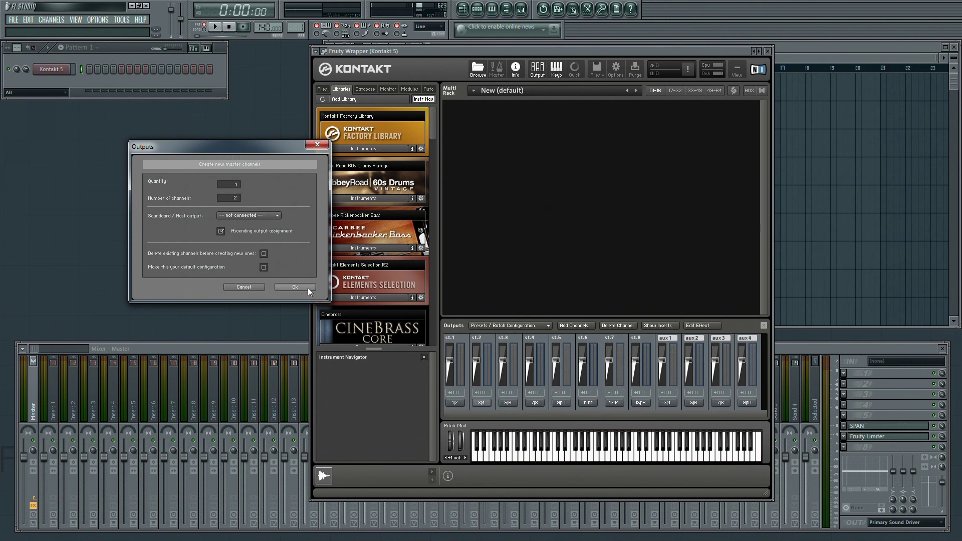
click(245, 287)
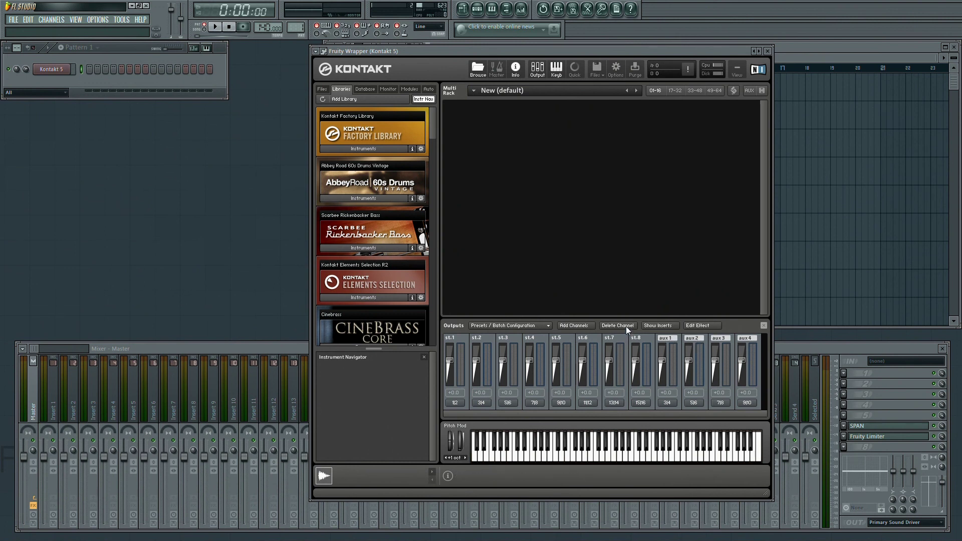
Check st.8's physical output routing without changing it.
drag(563, 52, 499, 59)
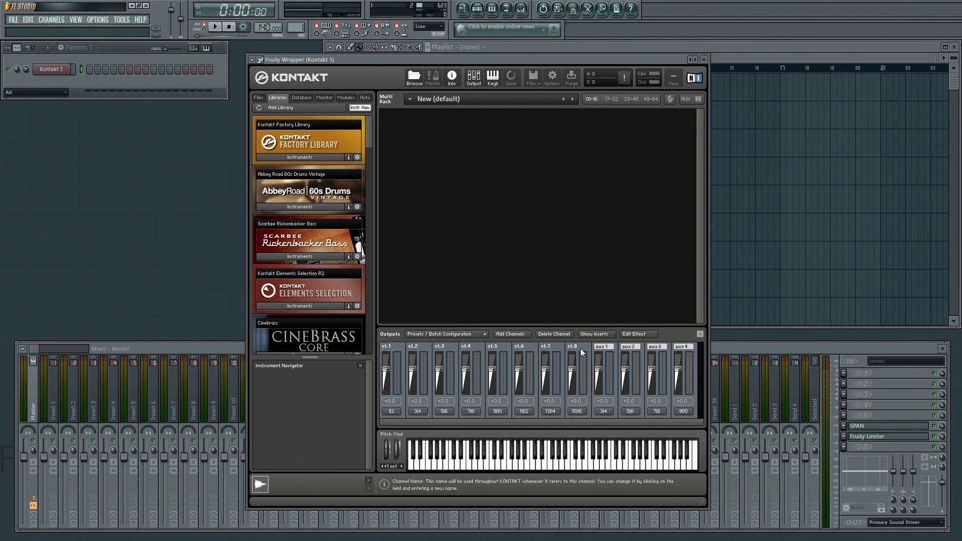
click(573, 413)
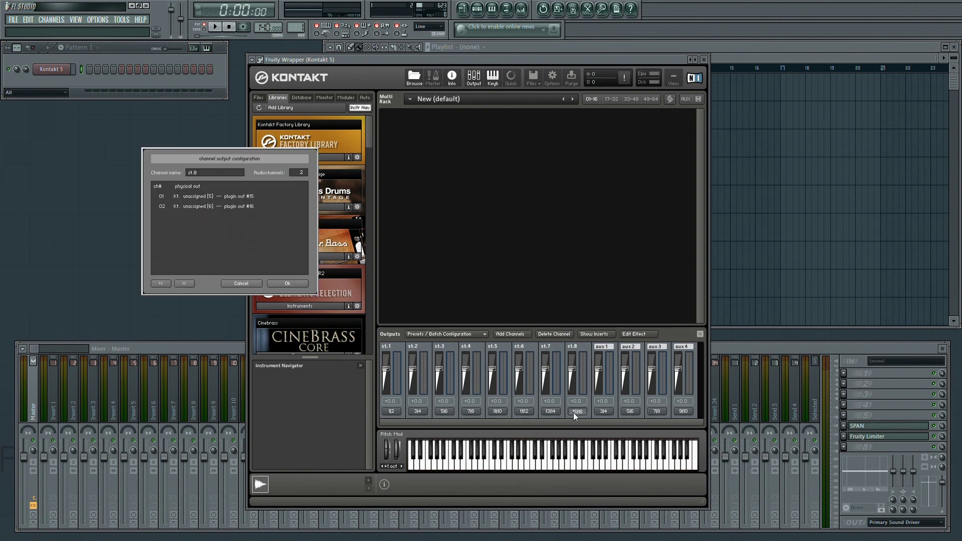
click(244, 285)
Set both of aux 1's physical outputs to '-- not connected --' and apply.
click(603, 411)
click(216, 206)
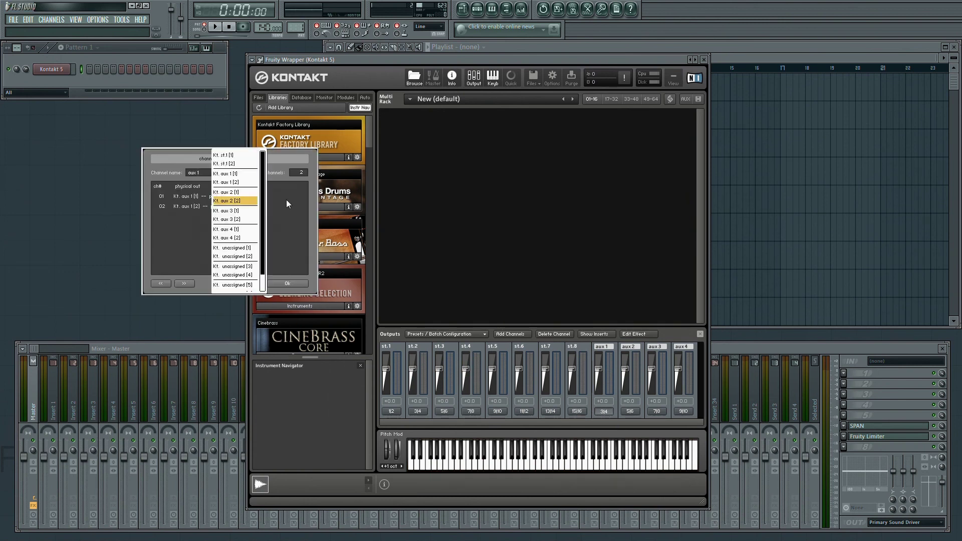
scroll(263, 195, down, 3)
click(232, 290)
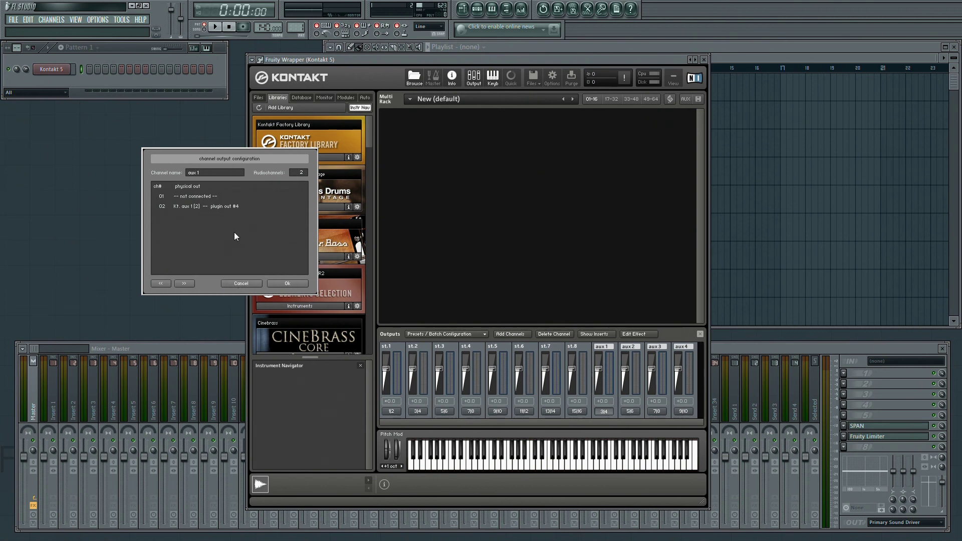
click(221, 206)
scroll(262, 251, down, 3)
click(258, 288)
click(287, 284)
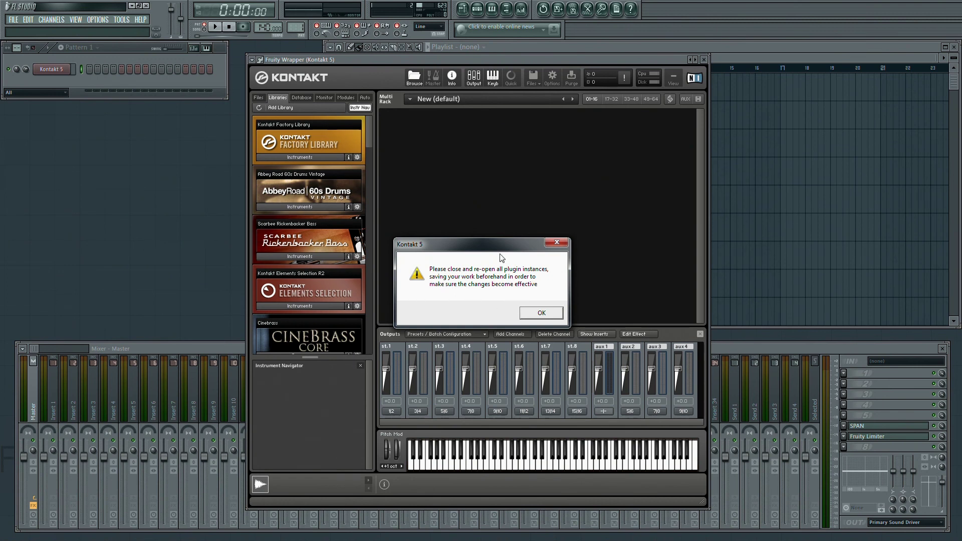
drag(494, 254, 609, 205)
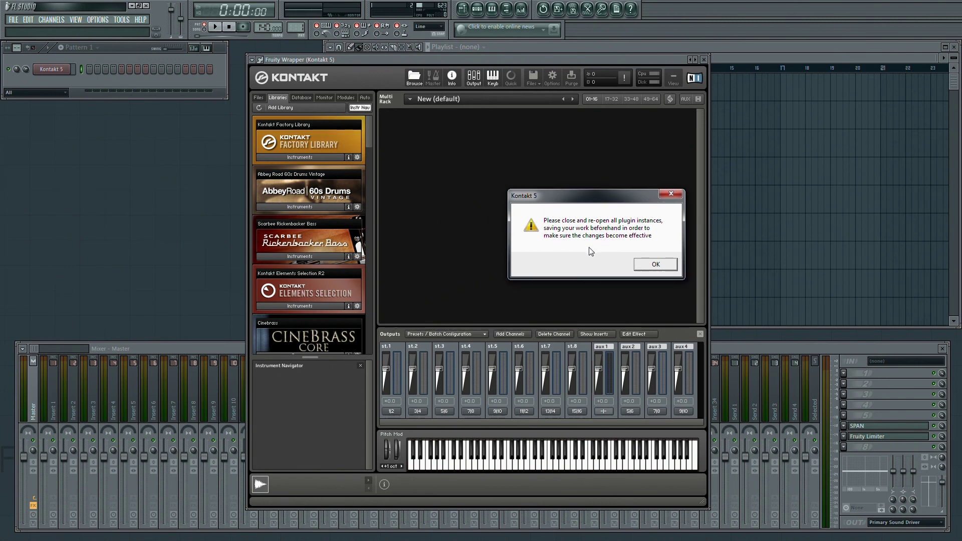
Load Cello Solo from Factory Library VSL Strings, check its output list, then remove it.
click(664, 264)
click(290, 159)
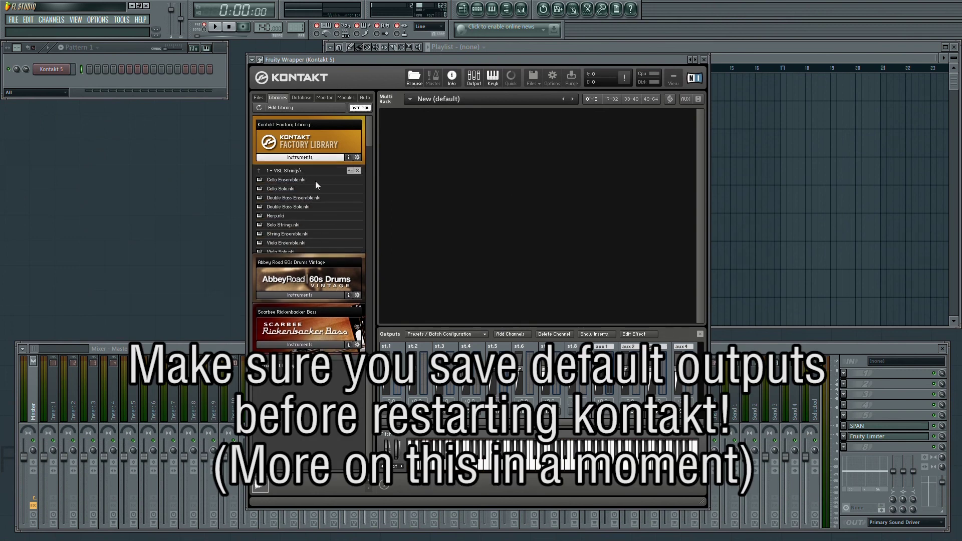
double_click(317, 181)
double_click(289, 189)
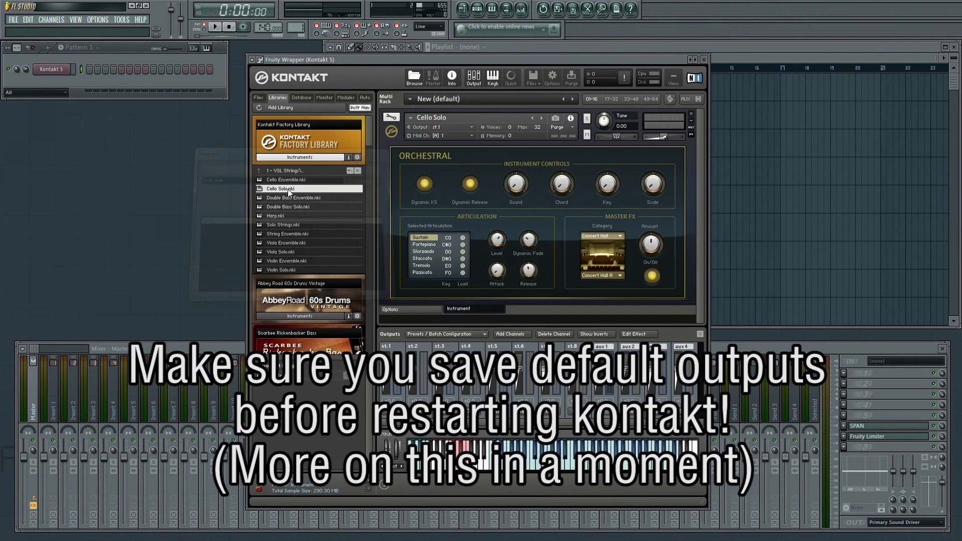
click(445, 127)
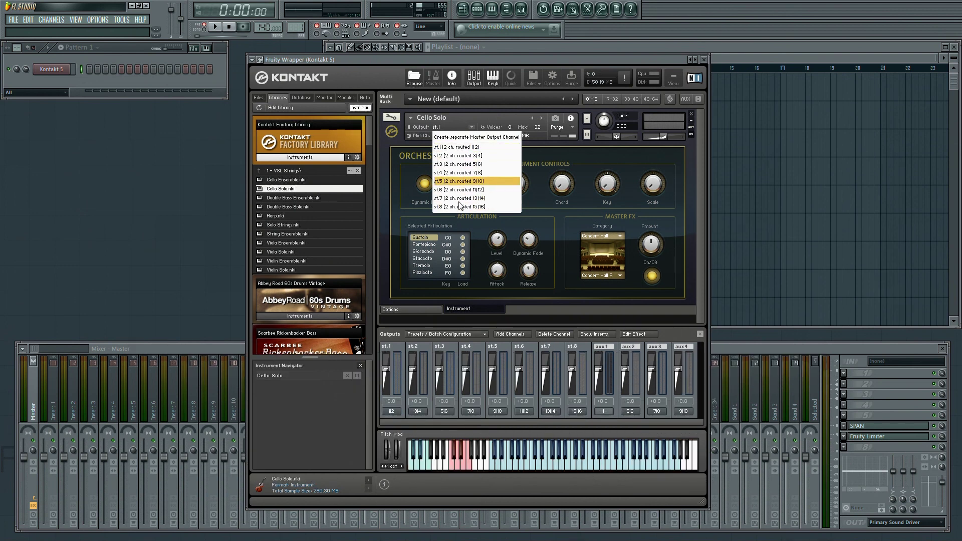
click(453, 321)
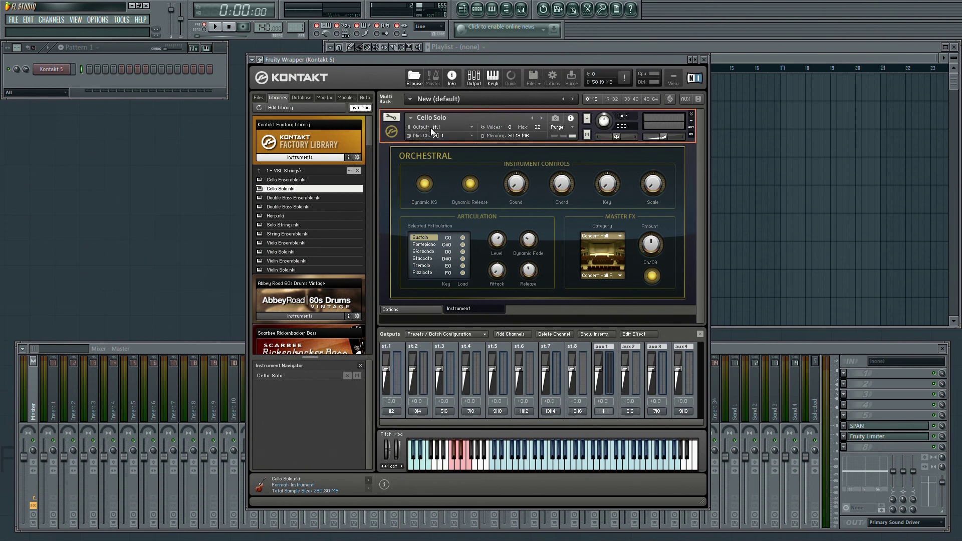
click(690, 114)
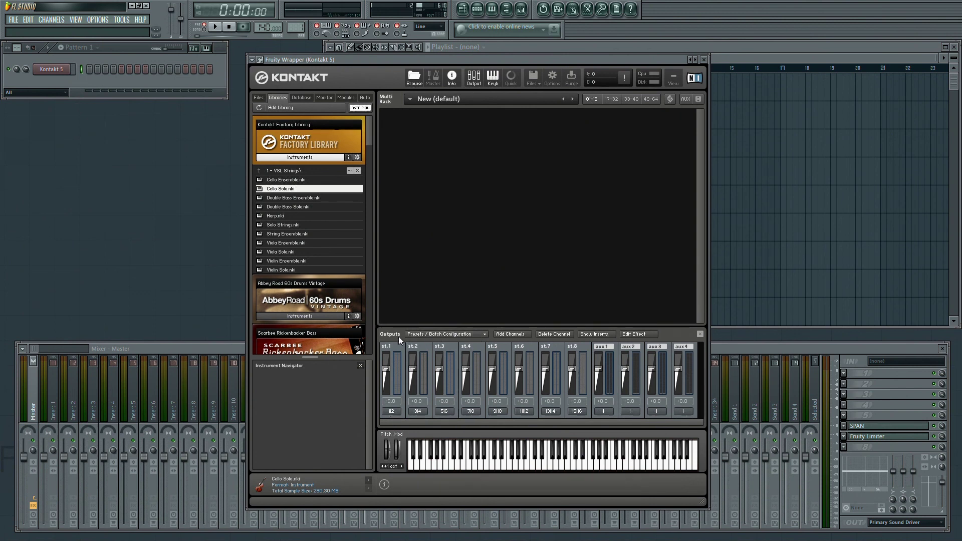
Save the st.1–st.8 plus aux 1–4 output layout as the VST Plugin (16 out) default.
click(476, 334)
mouse_move(431, 357)
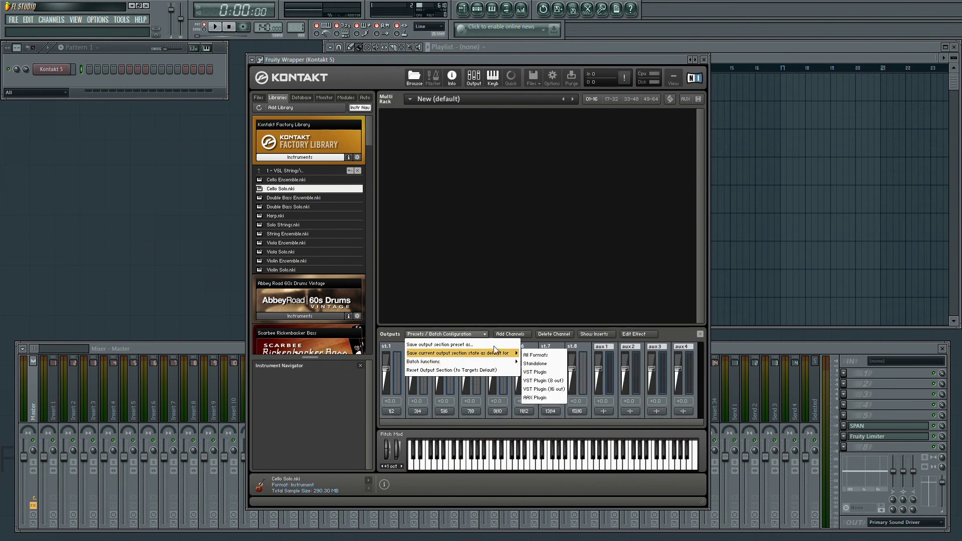
click(549, 390)
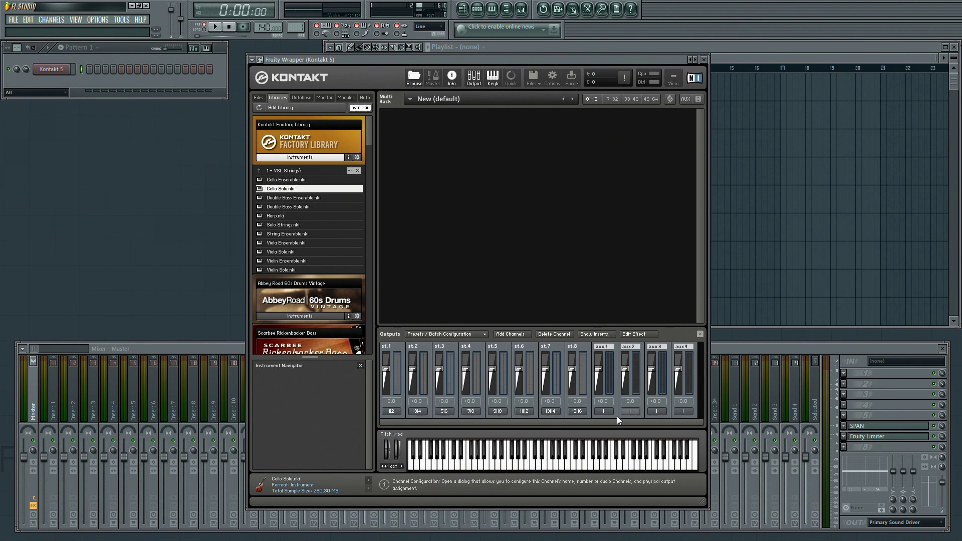
Close Kontakt and delete the old Kontakt 5 channel.
click(704, 60)
right_click(53, 69)
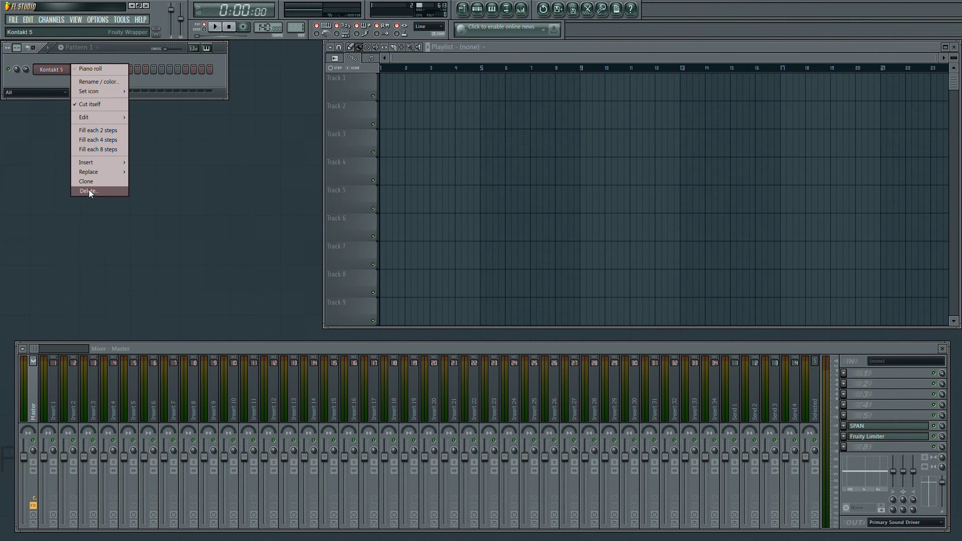
click(89, 189)
click(535, 301)
Replace the Sampler channel with a new Kontakt 5 16out instance.
right_click(53, 69)
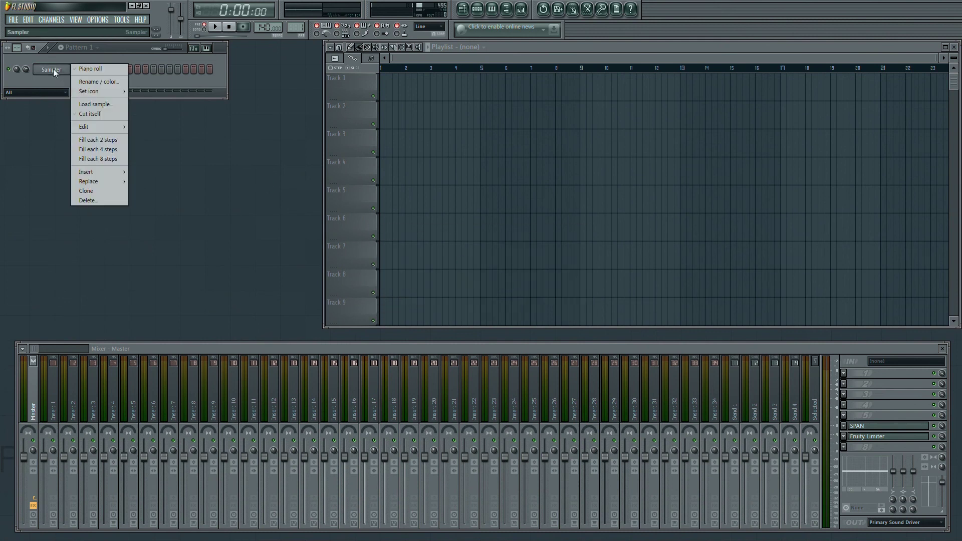
mouse_move(94, 172)
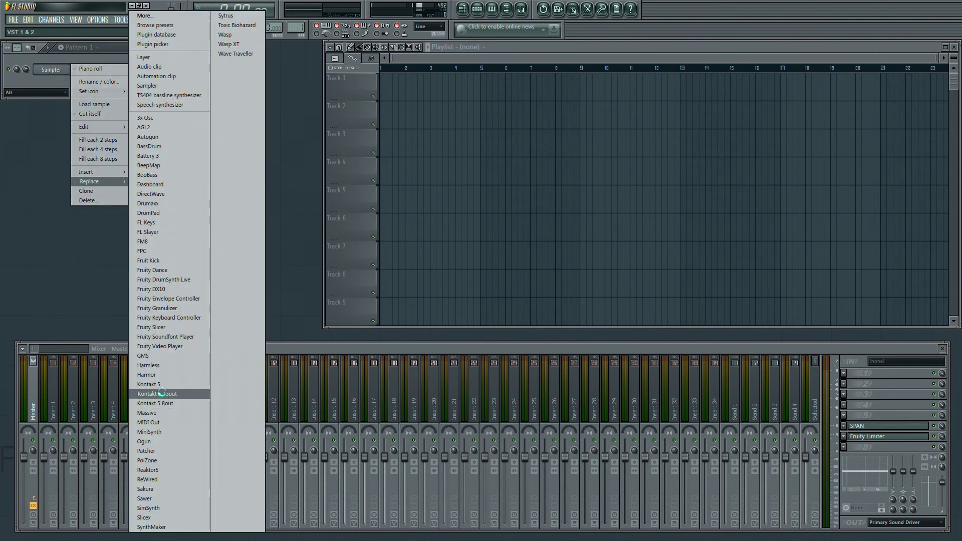
click(181, 398)
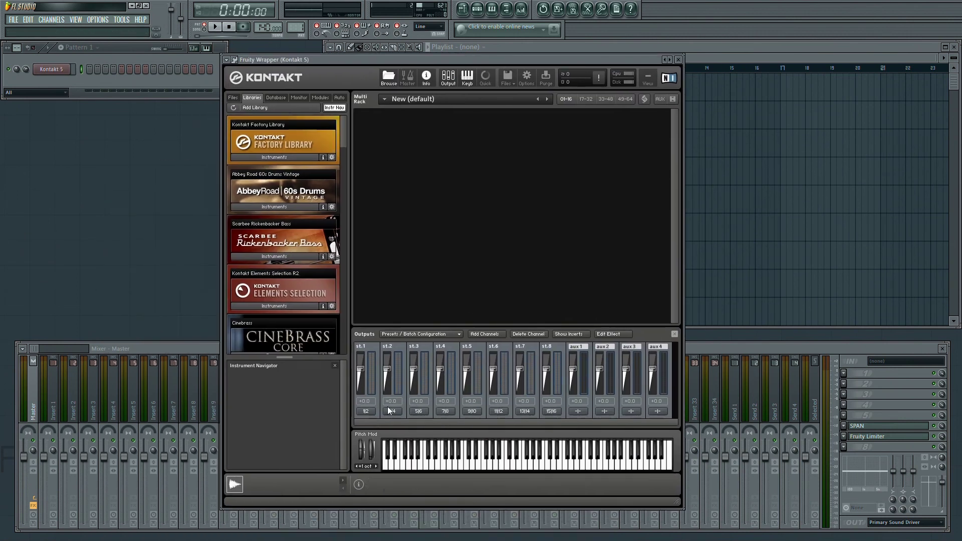
Inspect st.1's output routing (Kt. st.1 [1] and [2]) and cancel without changes.
click(365, 411)
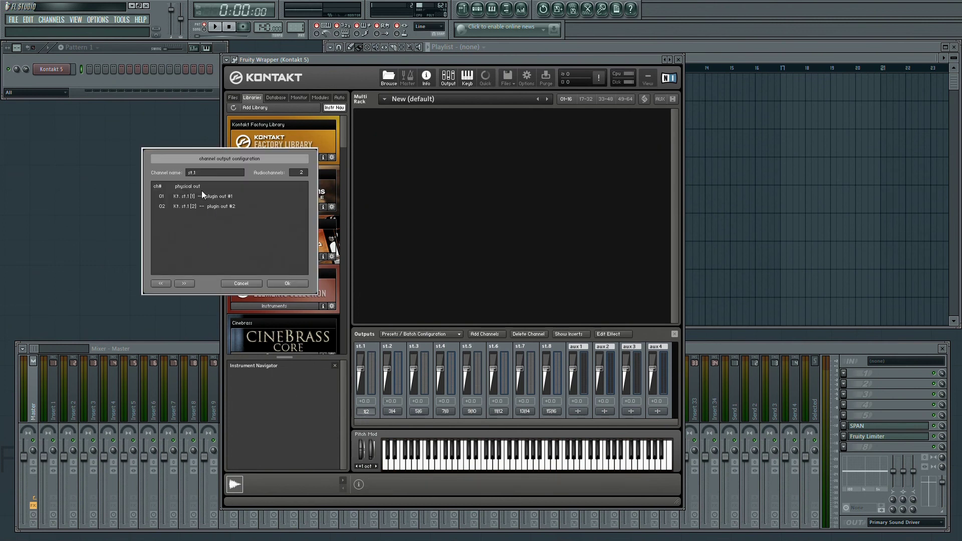
click(192, 198)
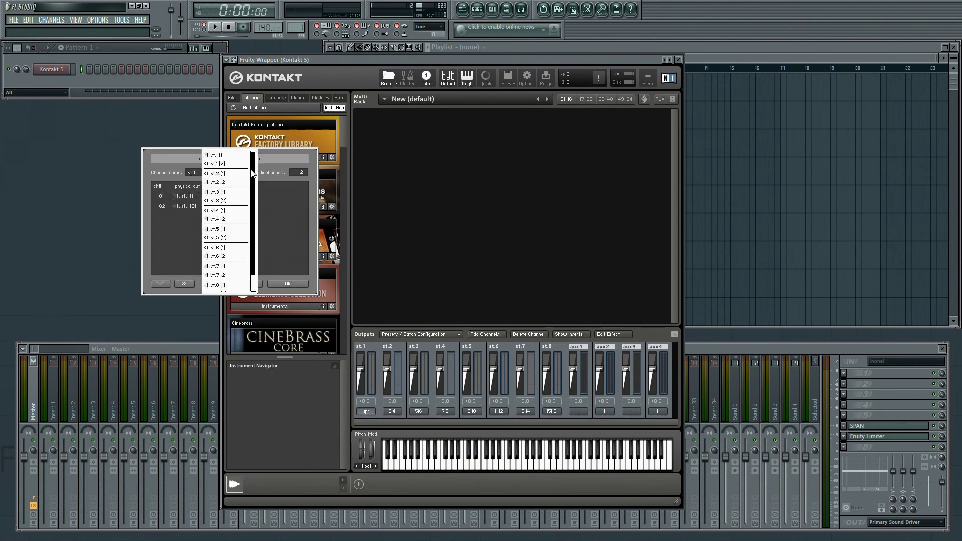
scroll(255, 192, up, 1)
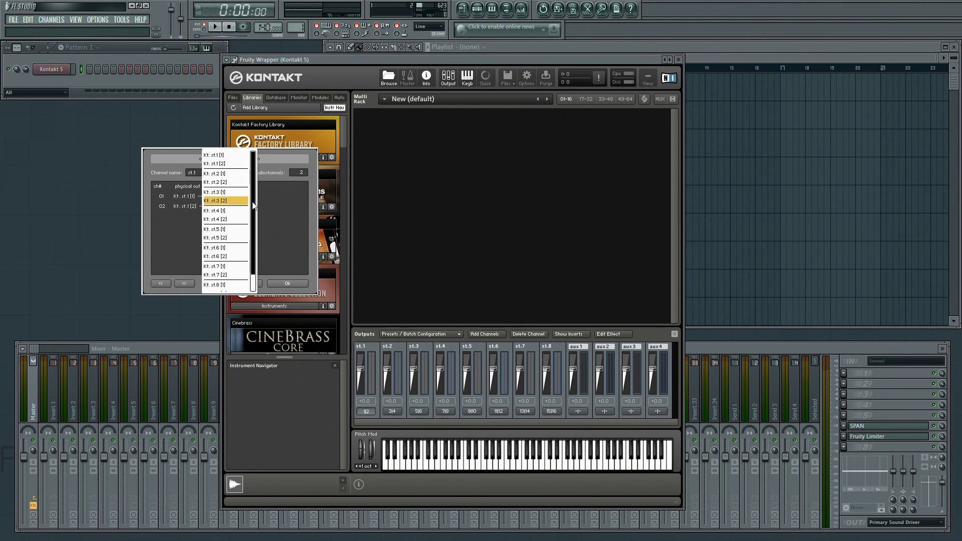
scroll(254, 206, down, 1)
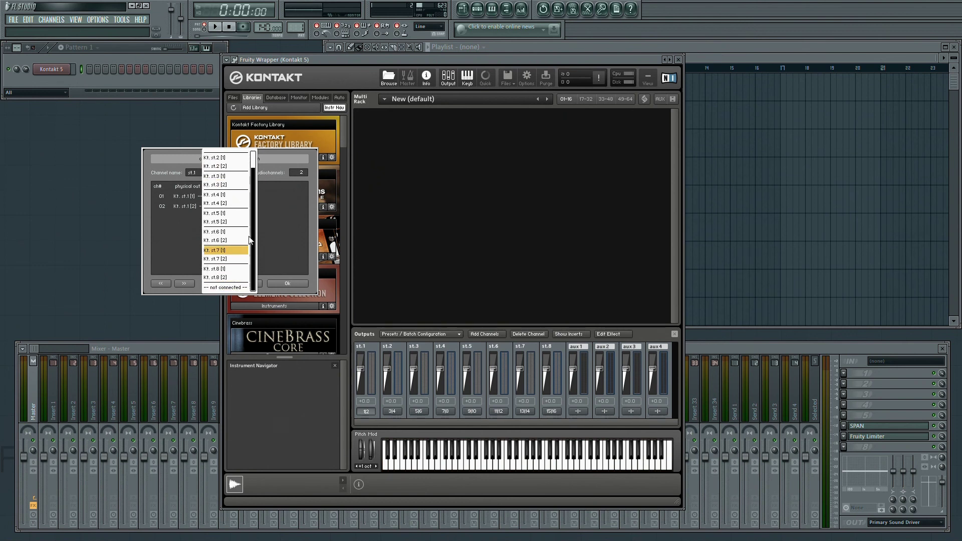
scroll(247, 219, up, 1)
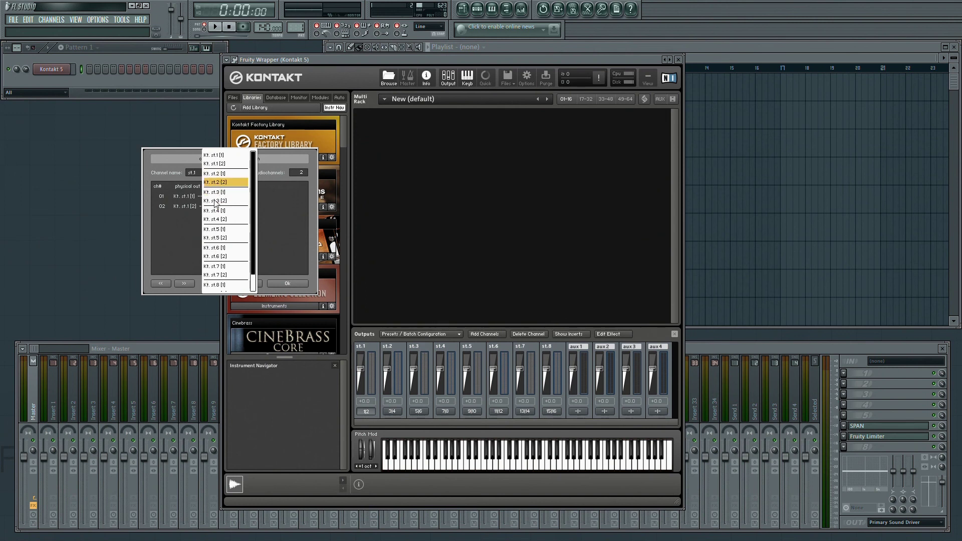
click(176, 245)
click(216, 206)
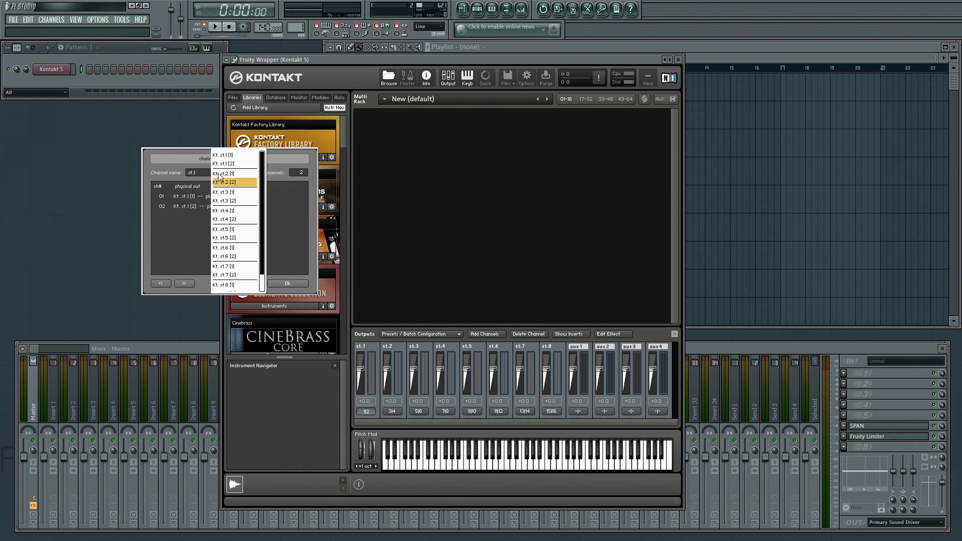
click(171, 230)
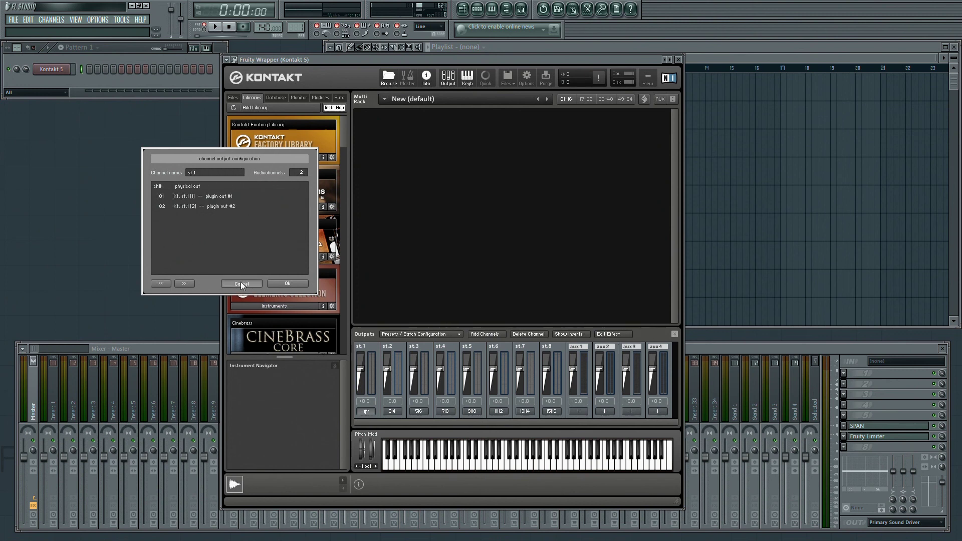
click(241, 283)
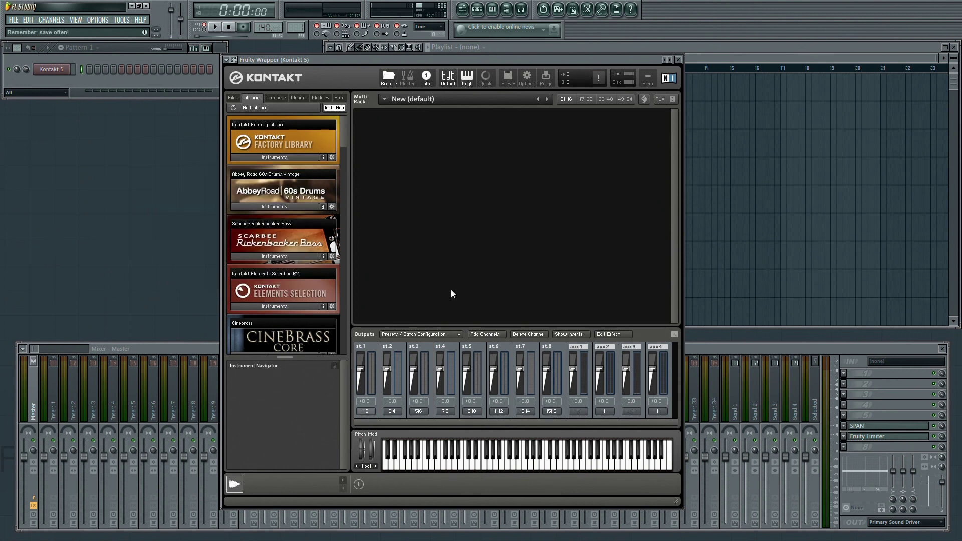
Insert a MIDI Out channel next to the Kontakt 5 channel.
drag(403, 61, 591, 65)
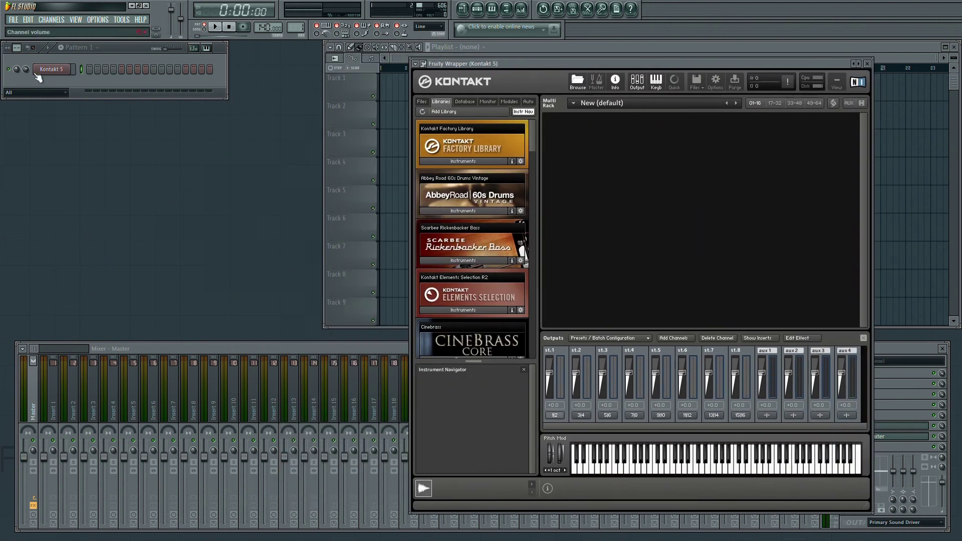
right_click(63, 76)
mouse_move(98, 162)
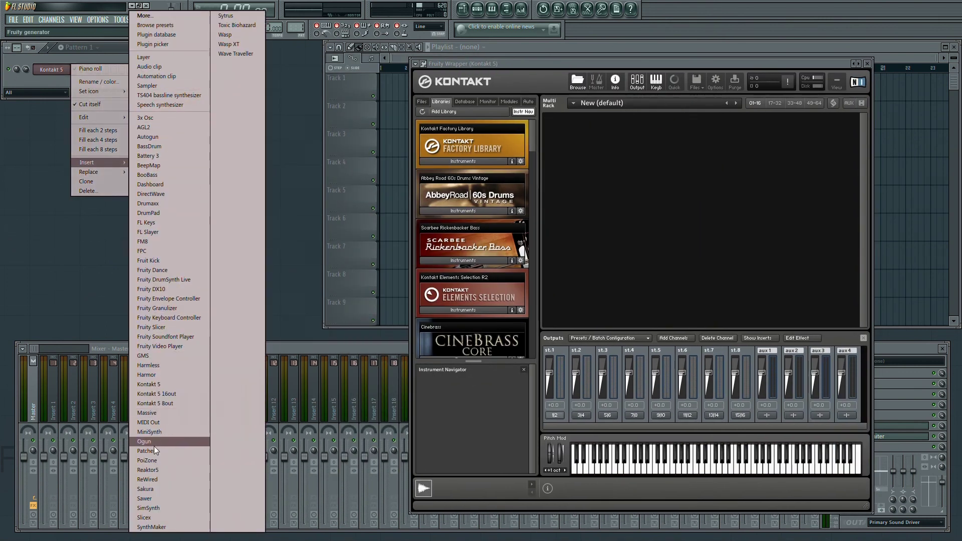
click(150, 422)
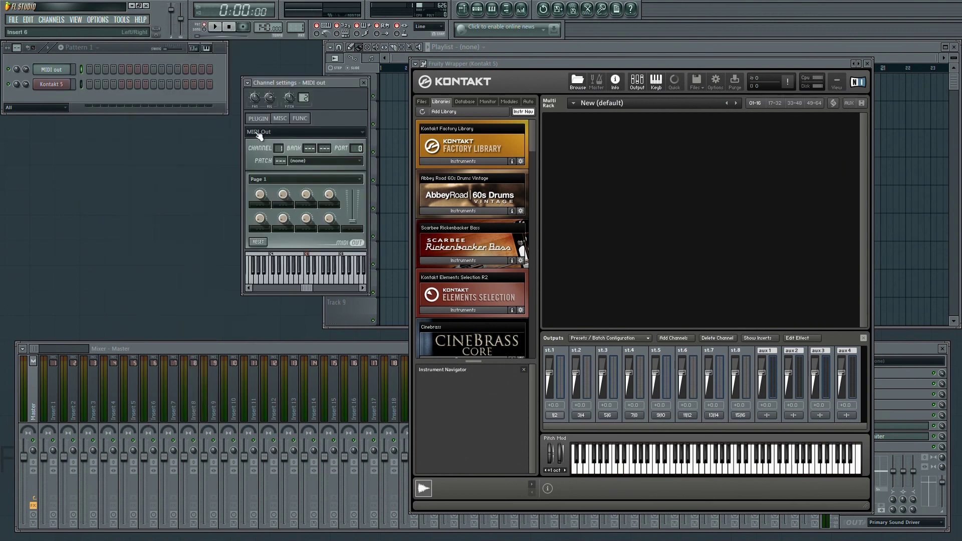
drag(317, 83, 155, 121)
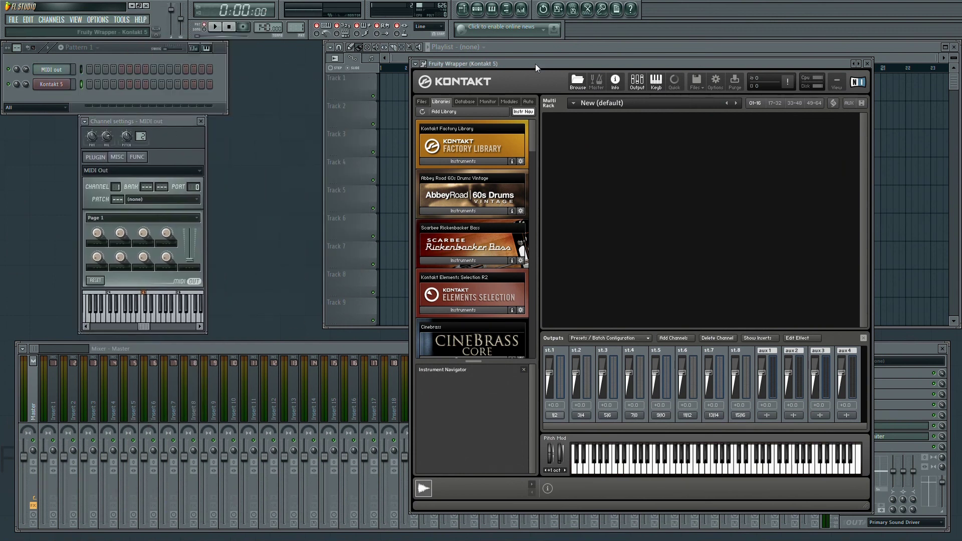
Match the MIDI Out port number to Kontakt's wrapper input port setting.
drag(536, 64, 489, 62)
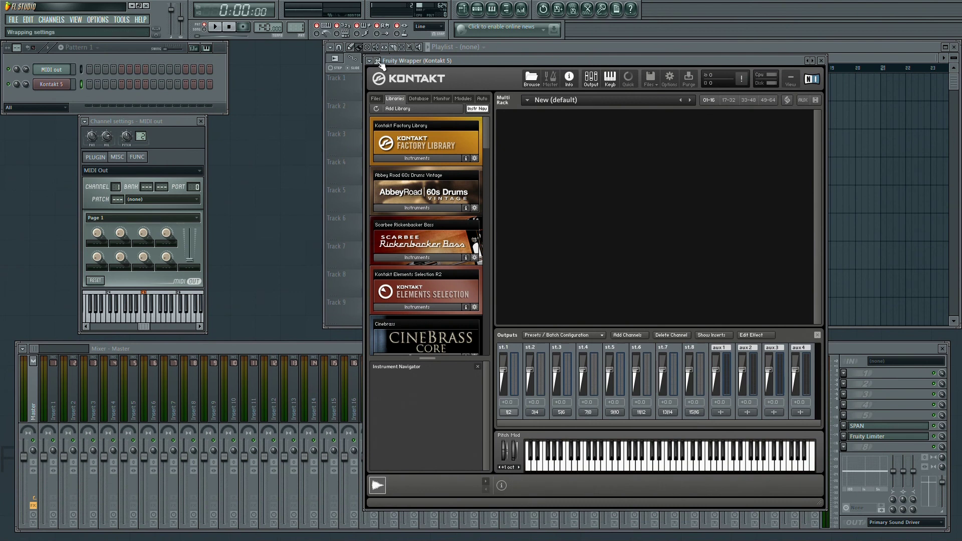
click(378, 61)
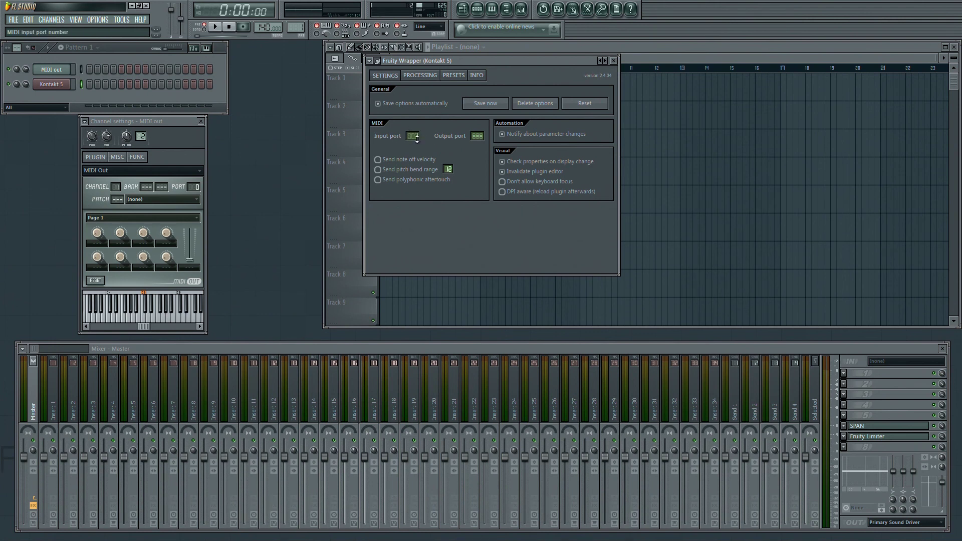
click(183, 188)
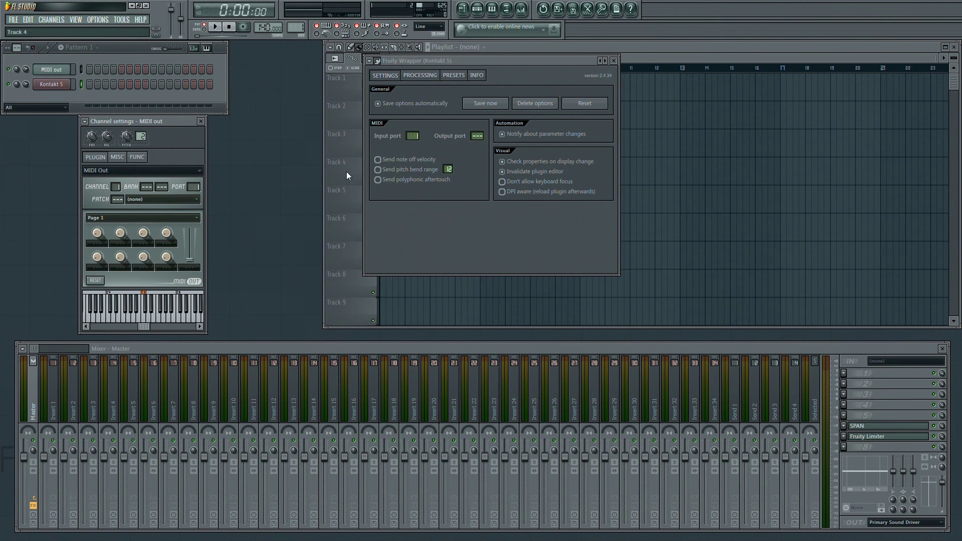
click(377, 60)
drag(459, 62, 480, 59)
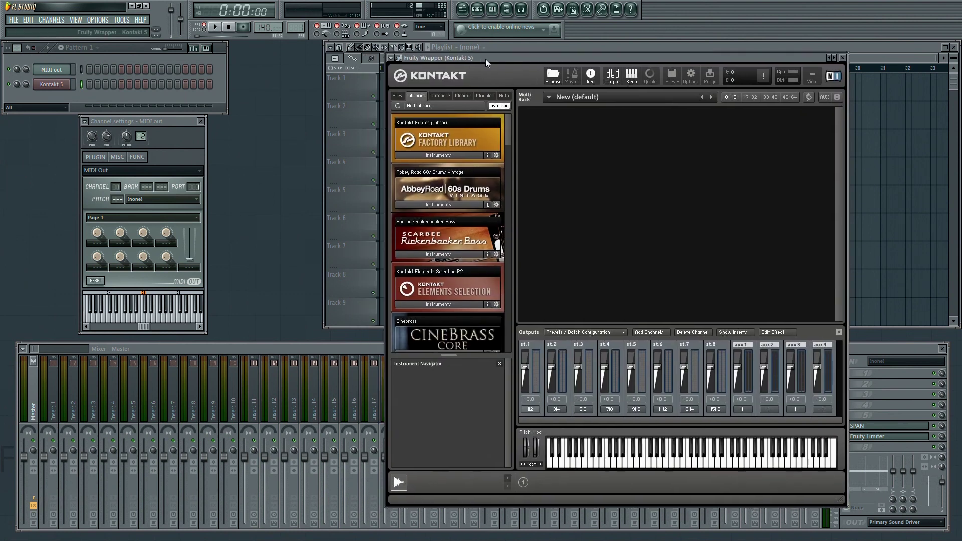
From VSL Strings, load Cello Ensemble.nki and drag Cello Solo.nki into Kontakt on MIDI channel 2.
click(482, 140)
double_click(425, 177)
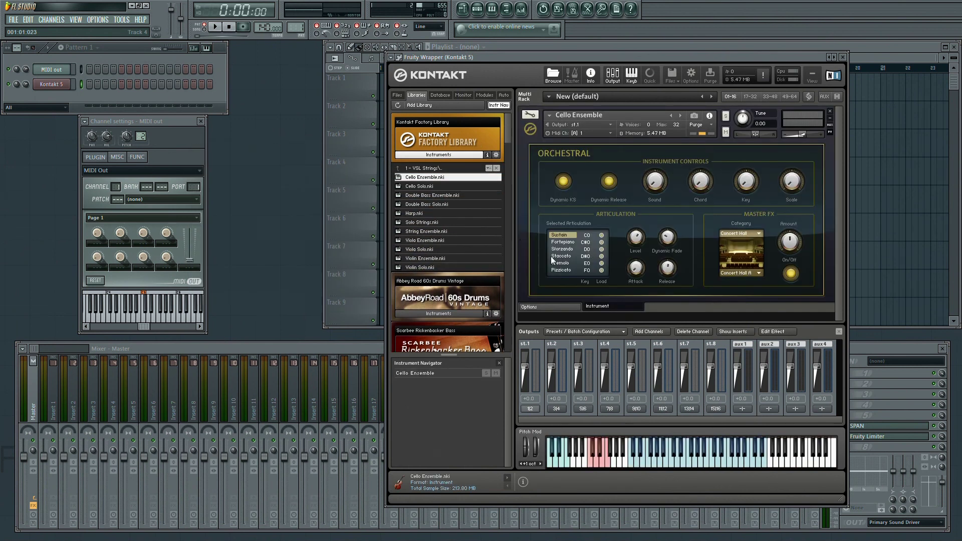
click(81, 68)
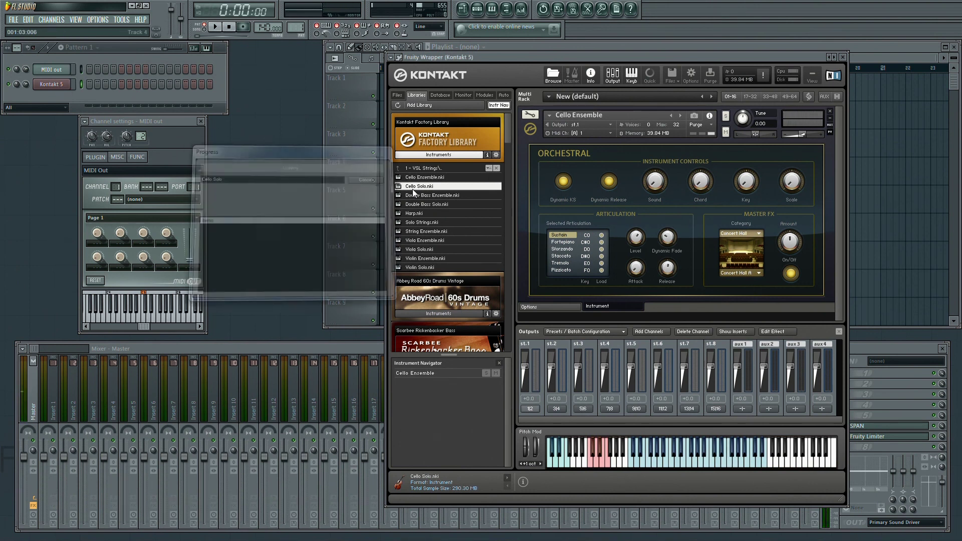
drag(841, 252, 834, 322)
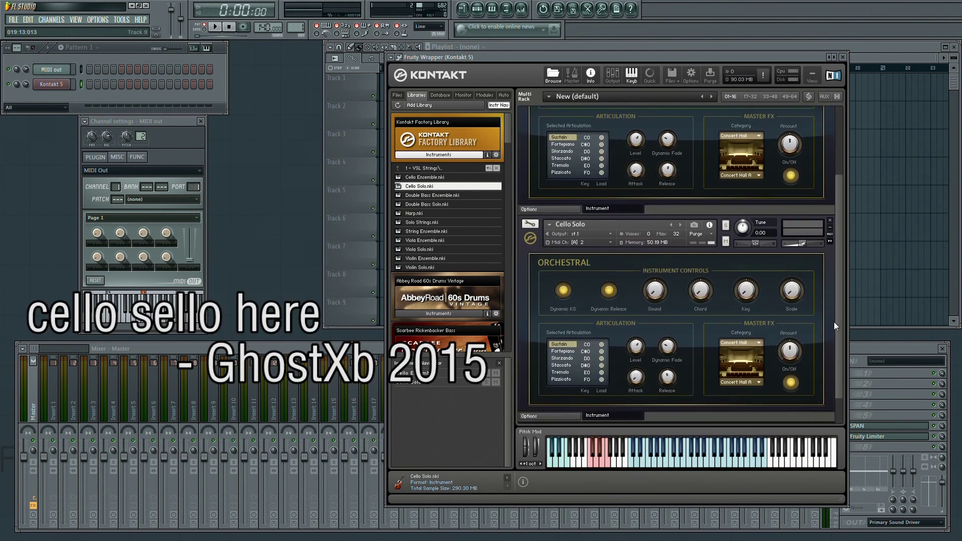
Clone MIDI out into MIDI out #2 and set the Kontakt 5 channel's FX target to Insert 1.
right_click(81, 70)
click(100, 181)
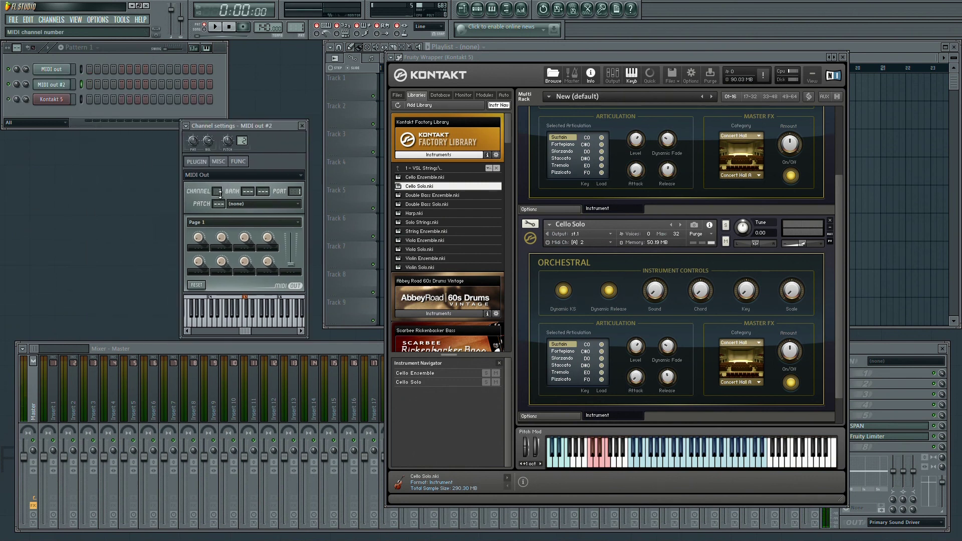
click(302, 126)
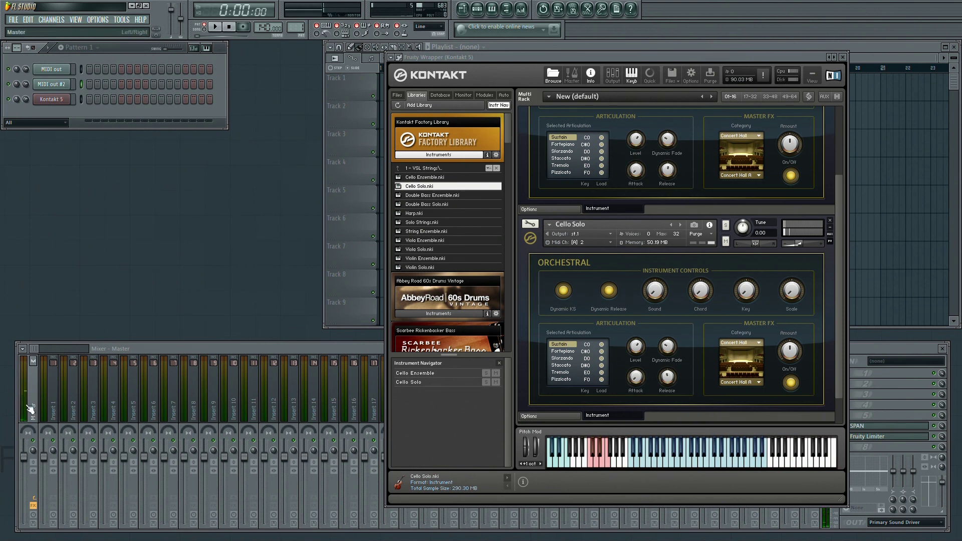
click(56, 100)
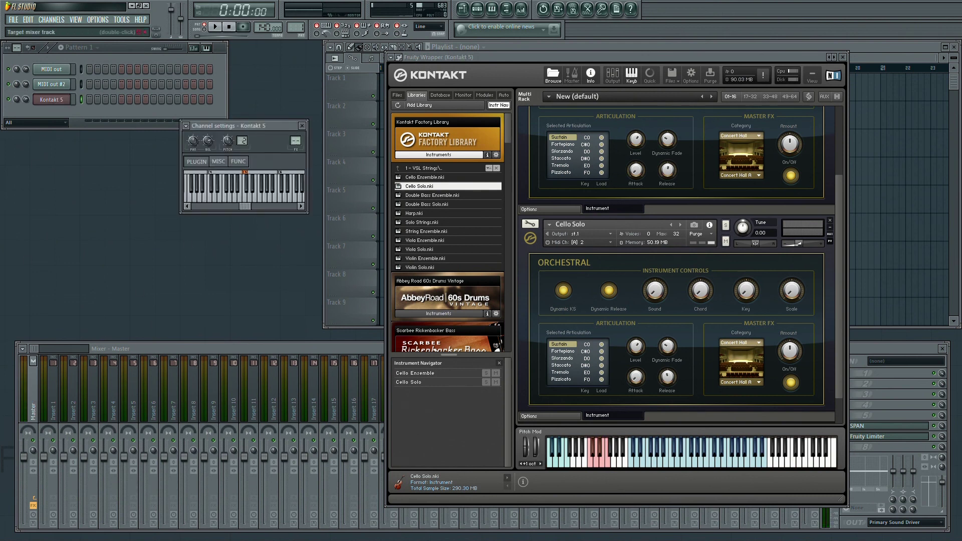
scroll(296, 141, up, 1)
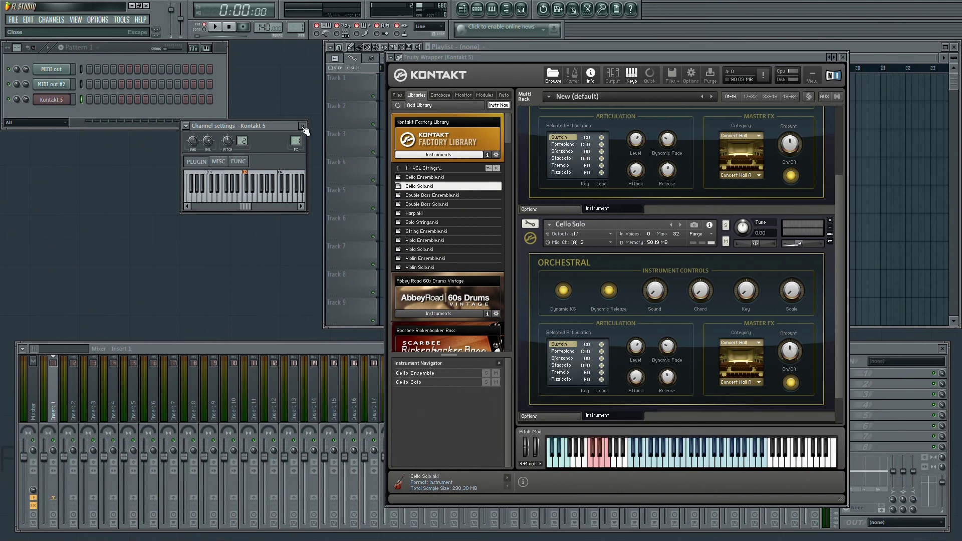
Use Auto map outputs in Kontakt's wrapper Processing settings, then return to the Cello Solo editor.
click(303, 127)
click(400, 58)
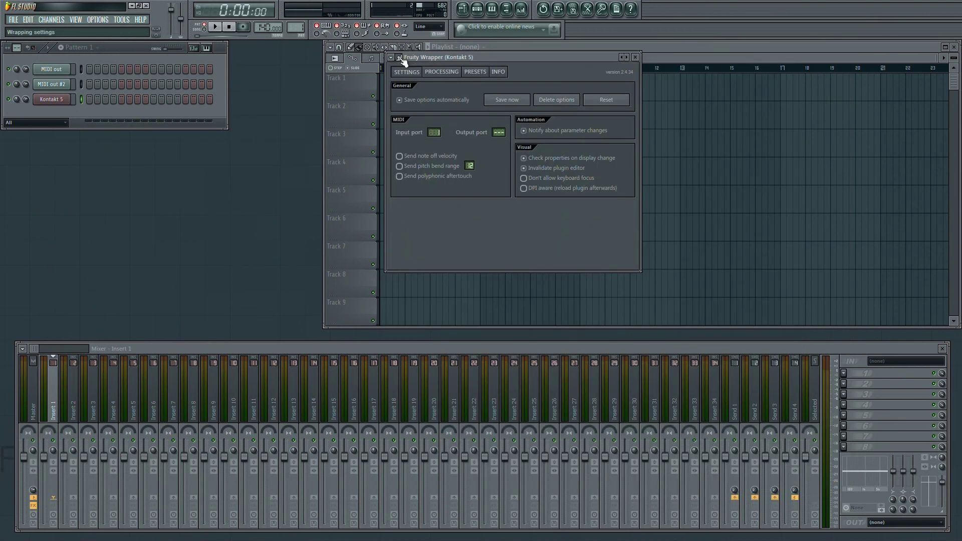
click(442, 72)
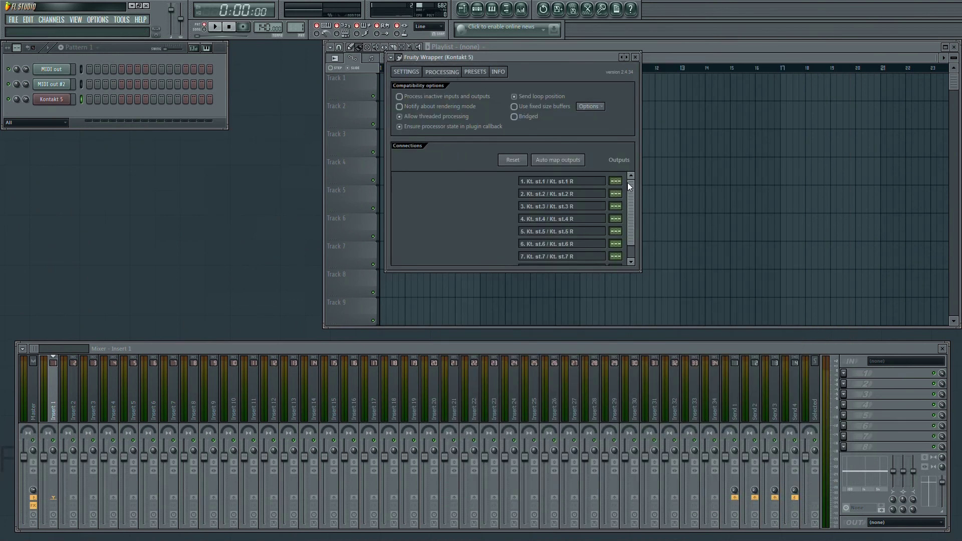
scroll(631, 198, down, 1)
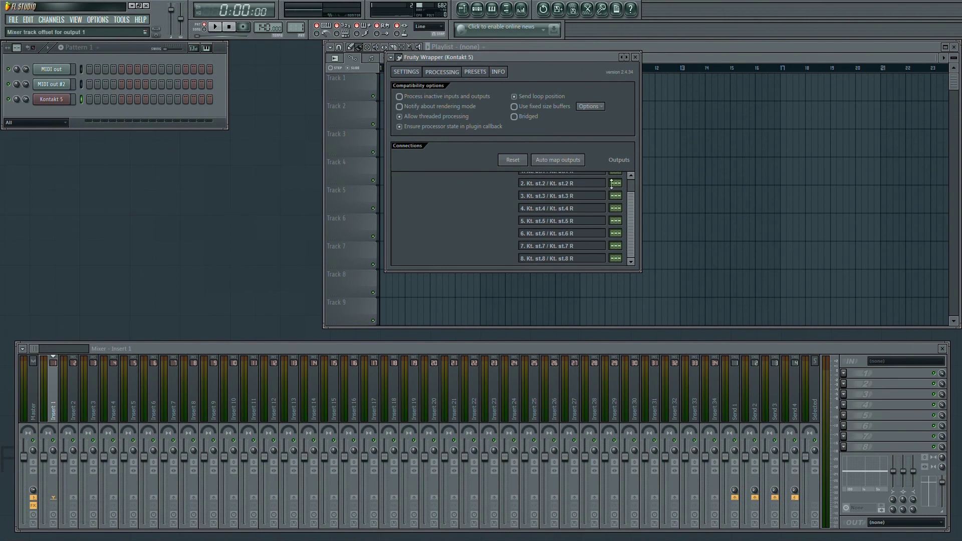
scroll(633, 181, up, 1)
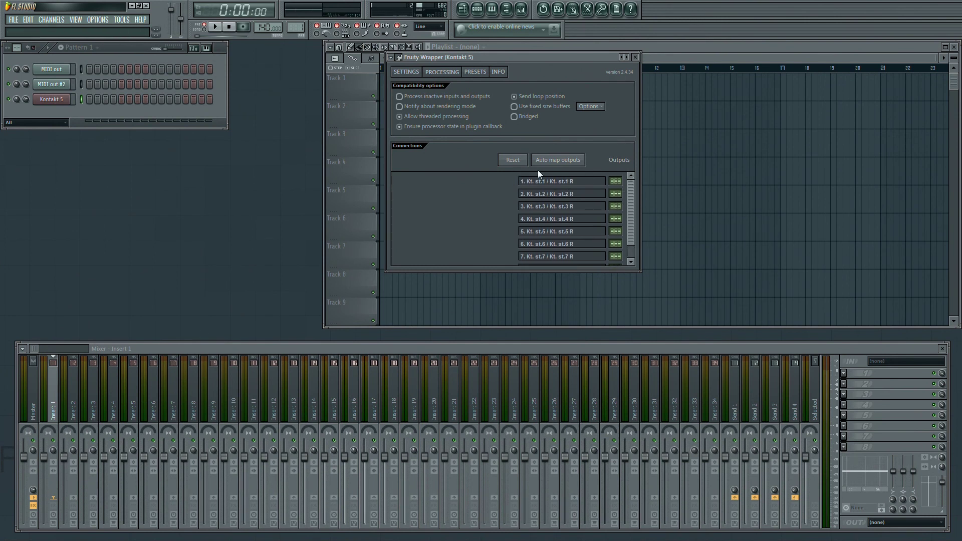
click(564, 161)
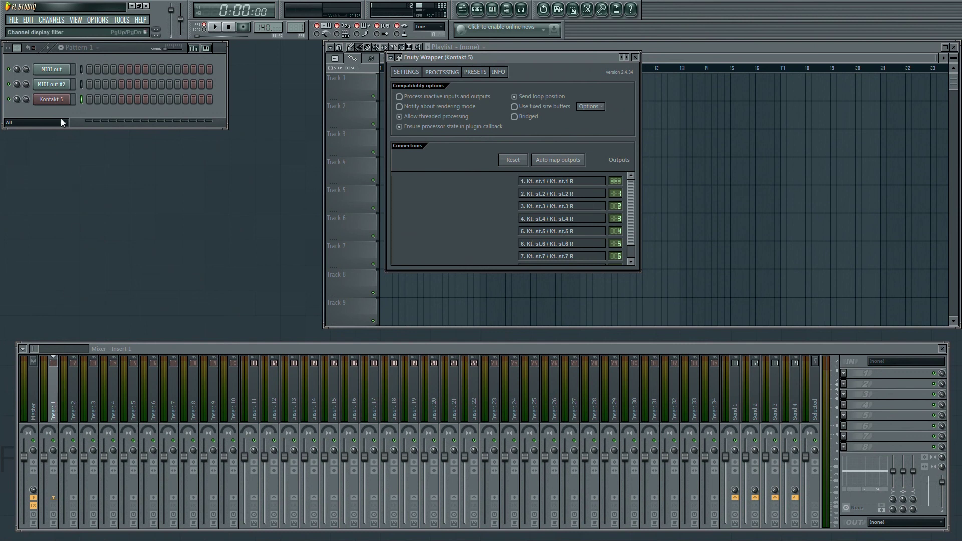
click(400, 57)
click(85, 72)
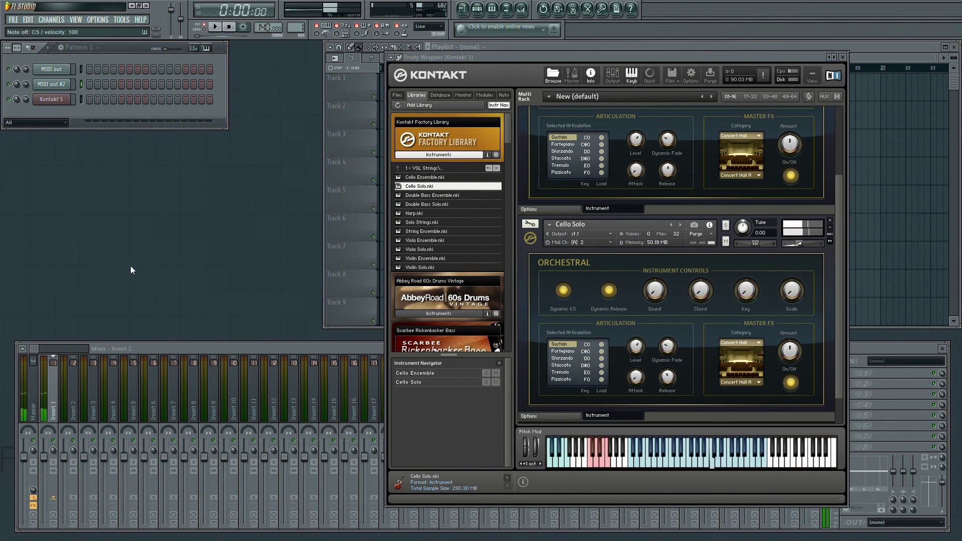
Switch Cello Solo's output from st.1 to st.2 and play a test note.
click(591, 234)
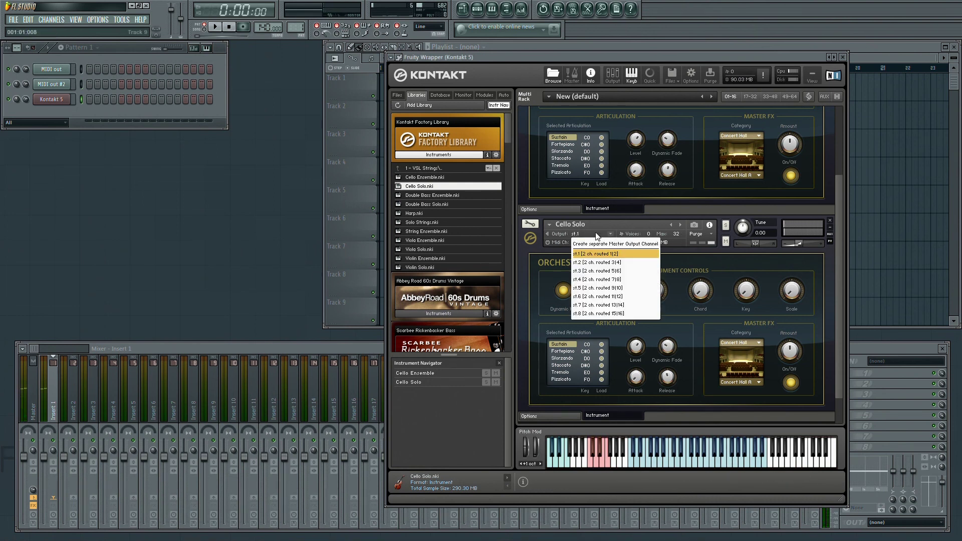
click(593, 263)
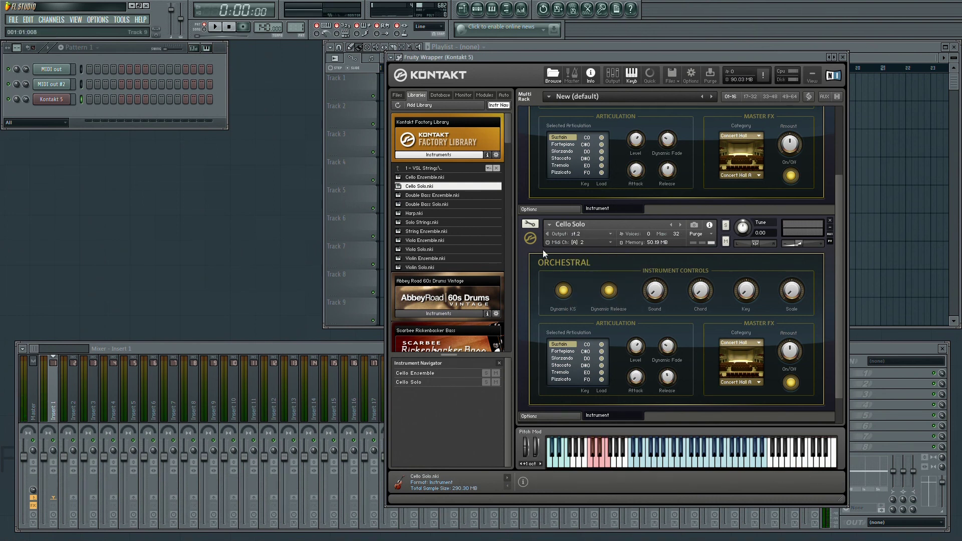
click(591, 234)
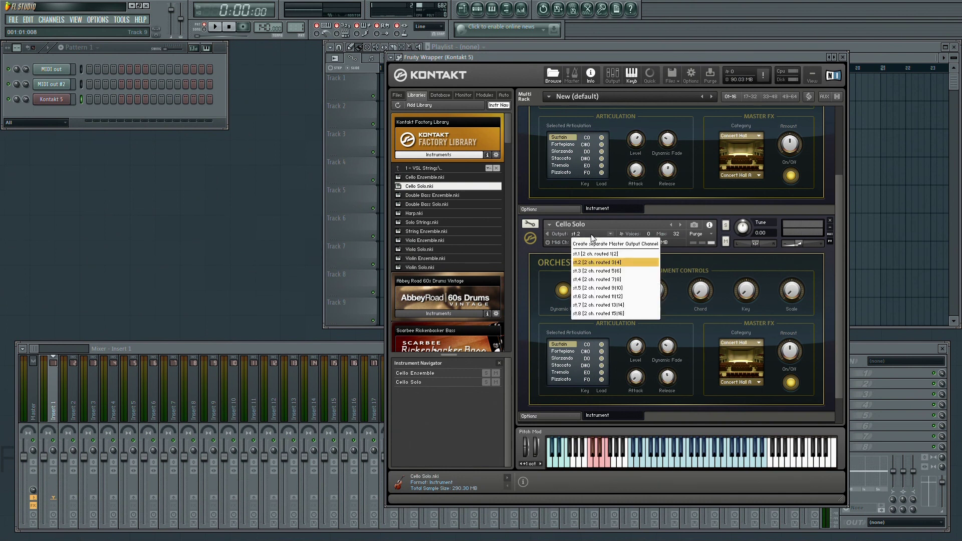
click(551, 269)
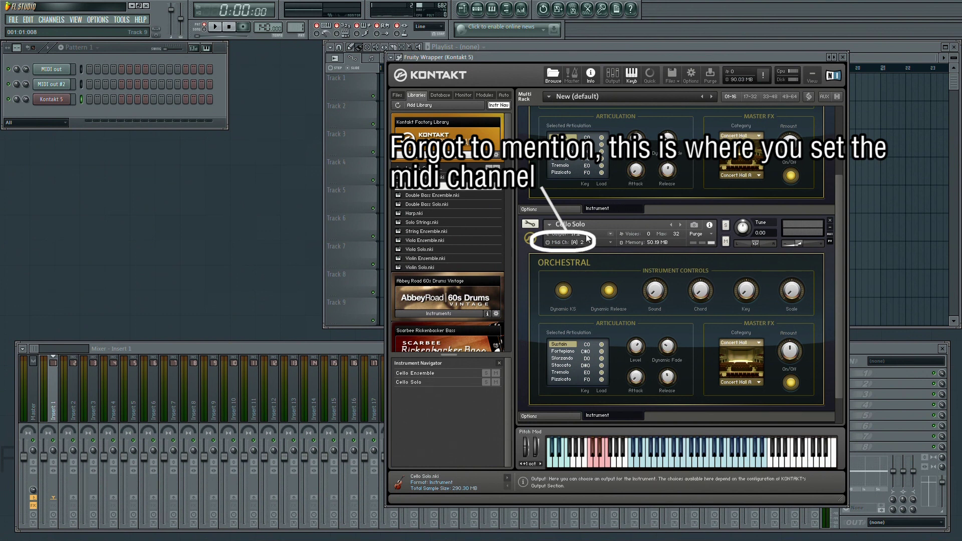
key(z)
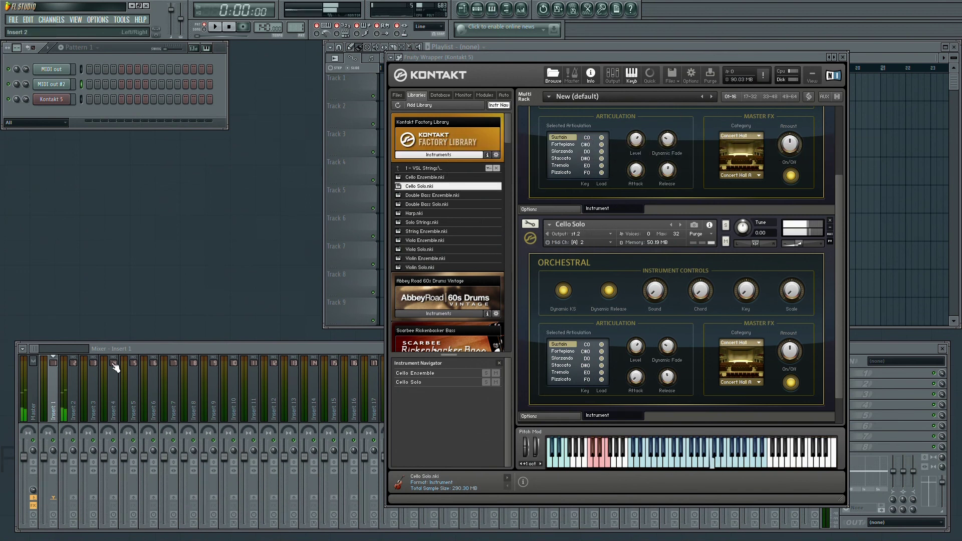
Play test notes, reposition the MIDI Out window, and open the first knob's context menu.
key(c)
key(z)
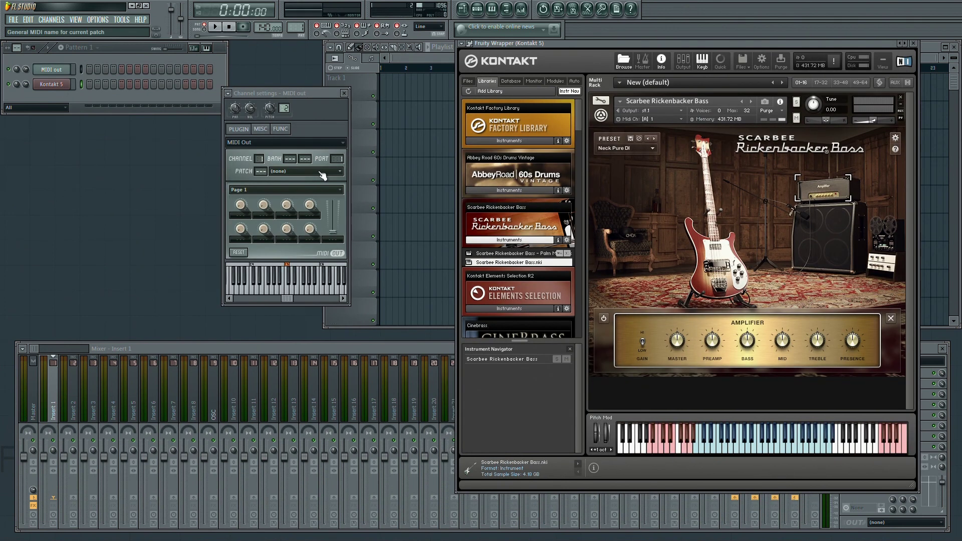
drag(300, 93, 339, 110)
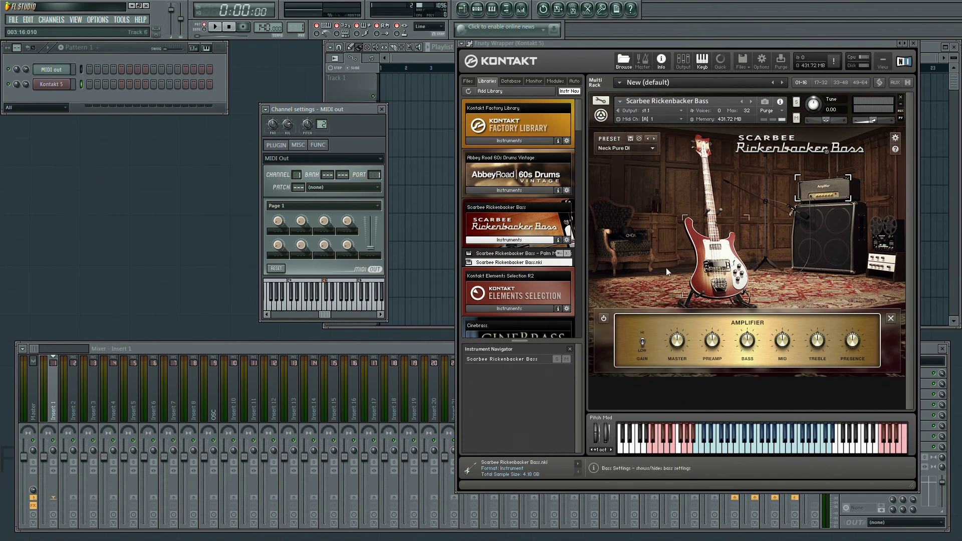
drag(318, 110, 294, 76)
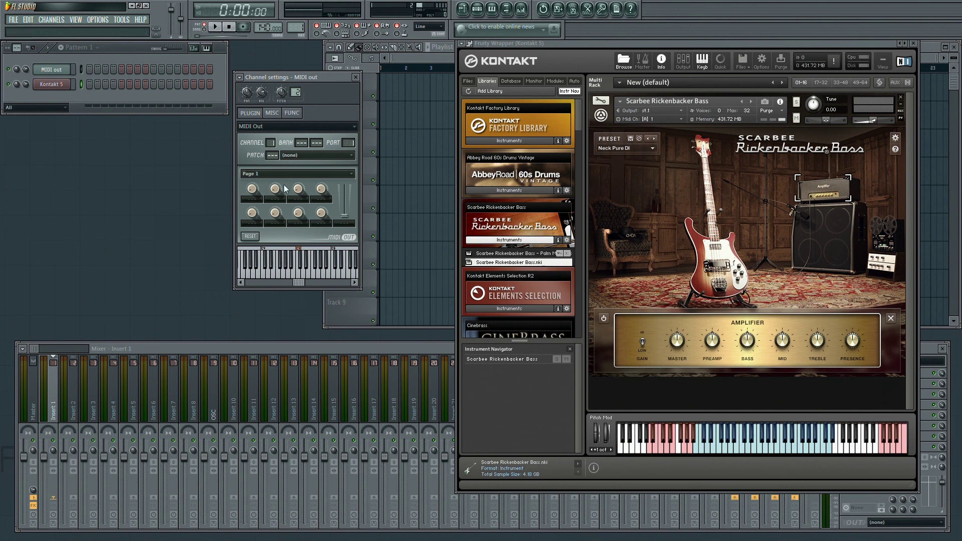
right_click(254, 191)
Through Configure..., name MIDI Out knobs 1–3 Mod, Exp and Foot, assigning Foot controller 64.
click(273, 207)
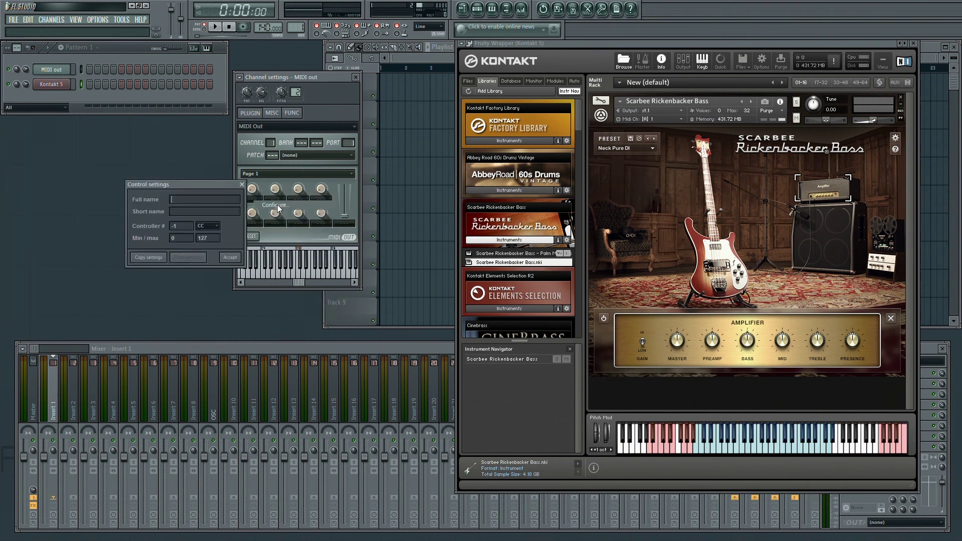
right_click(253, 189)
click(266, 205)
drag(203, 188, 195, 177)
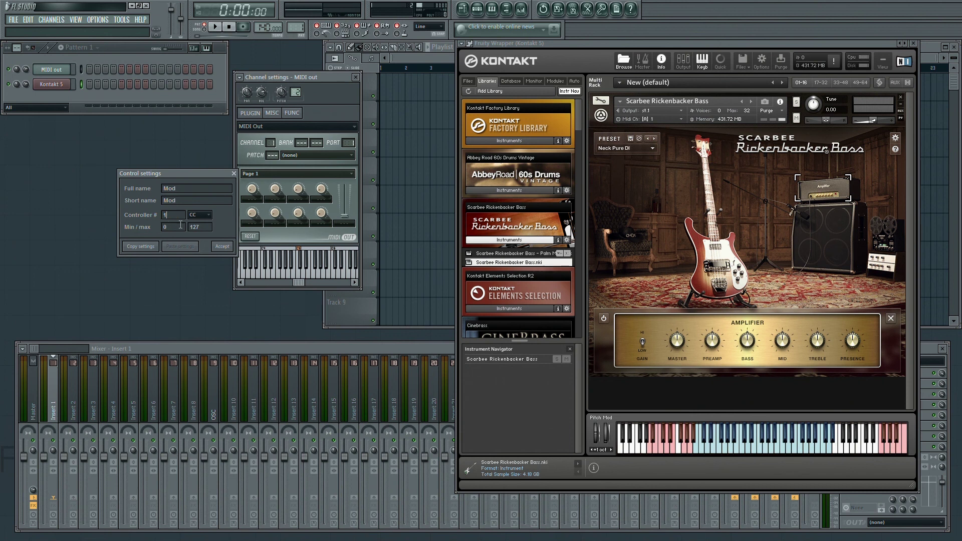
click(228, 252)
right_click(275, 189)
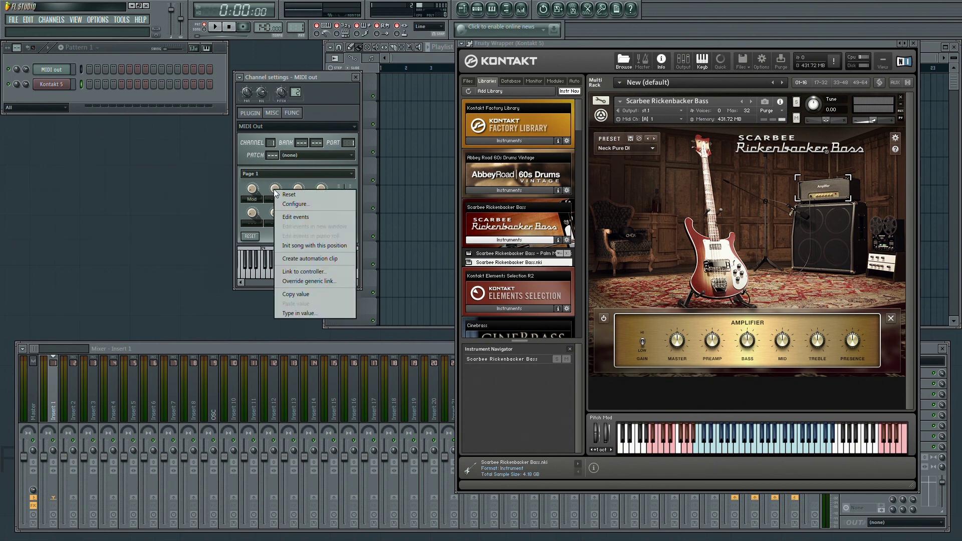
click(289, 205)
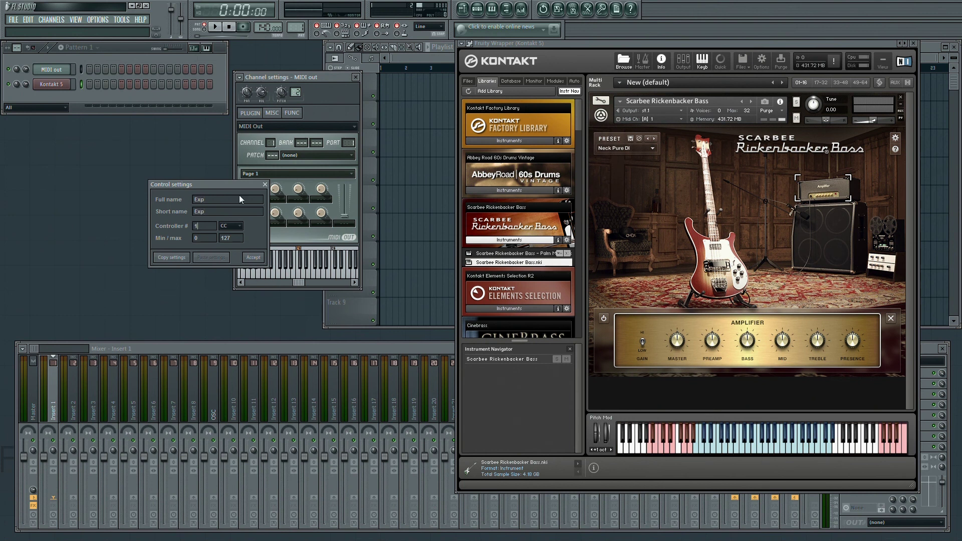
click(253, 258)
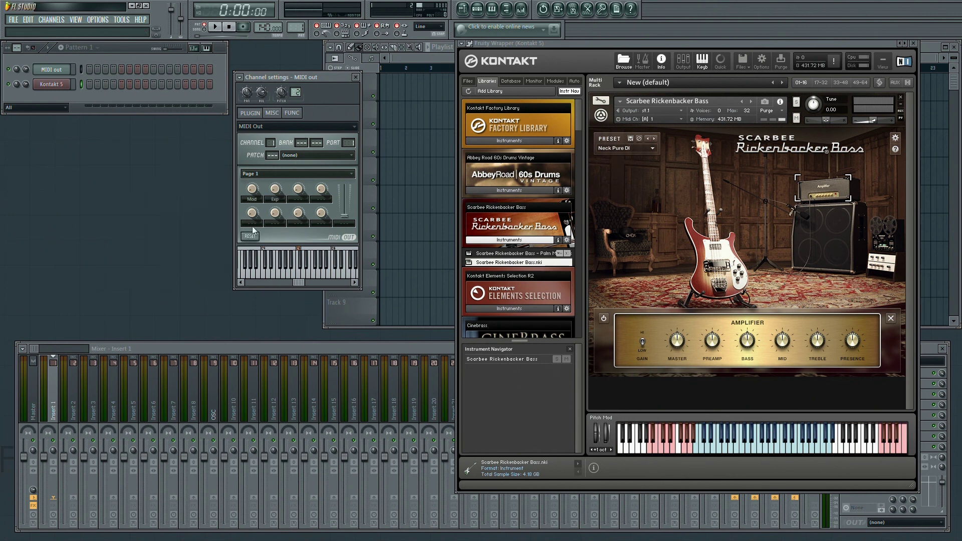
right_click(298, 189)
click(315, 205)
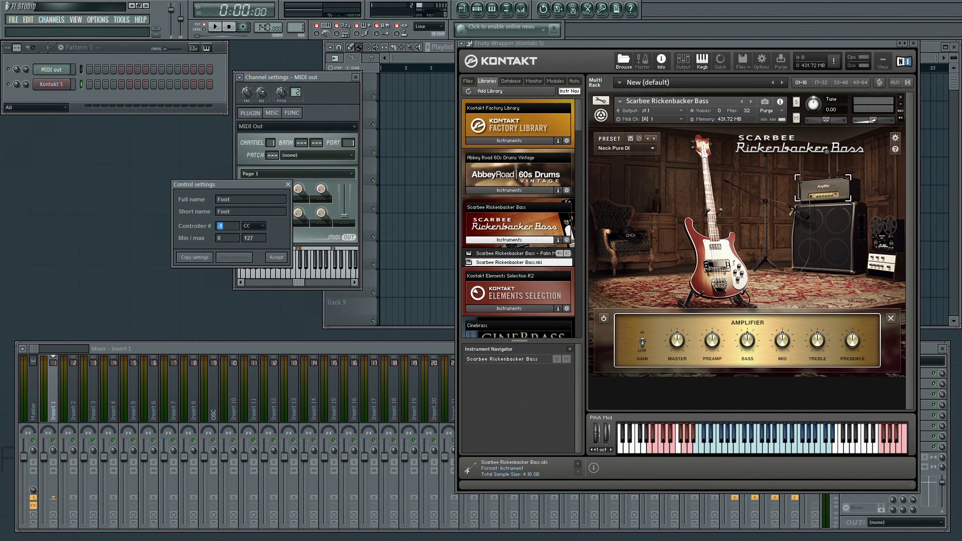
click(277, 258)
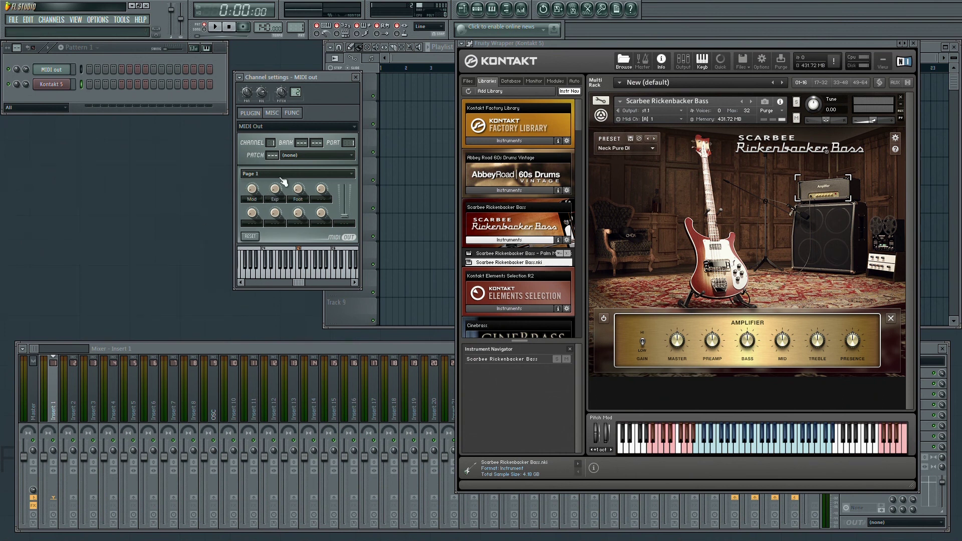
Use Link to controller... on the Mod knob and then the Foot knob.
right_click(254, 195)
right_click(249, 190)
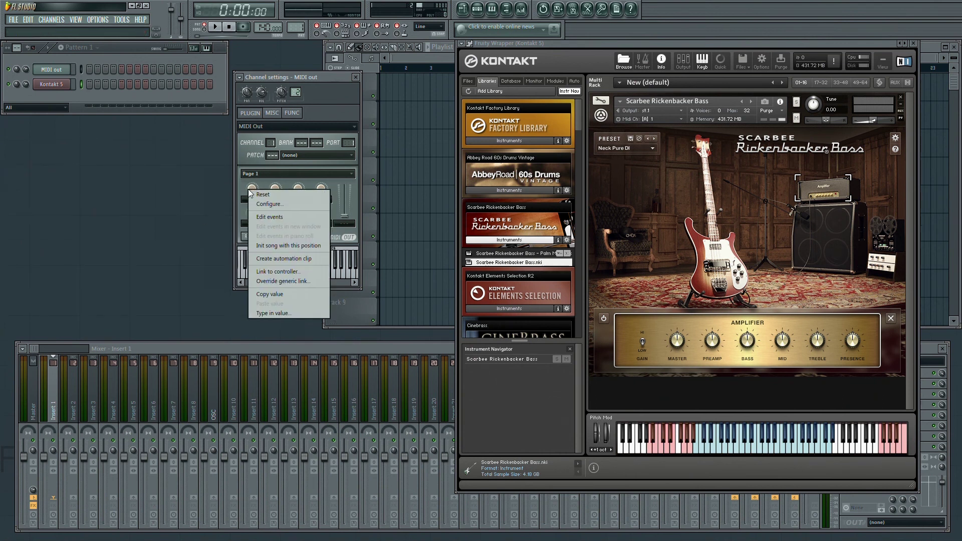
click(263, 273)
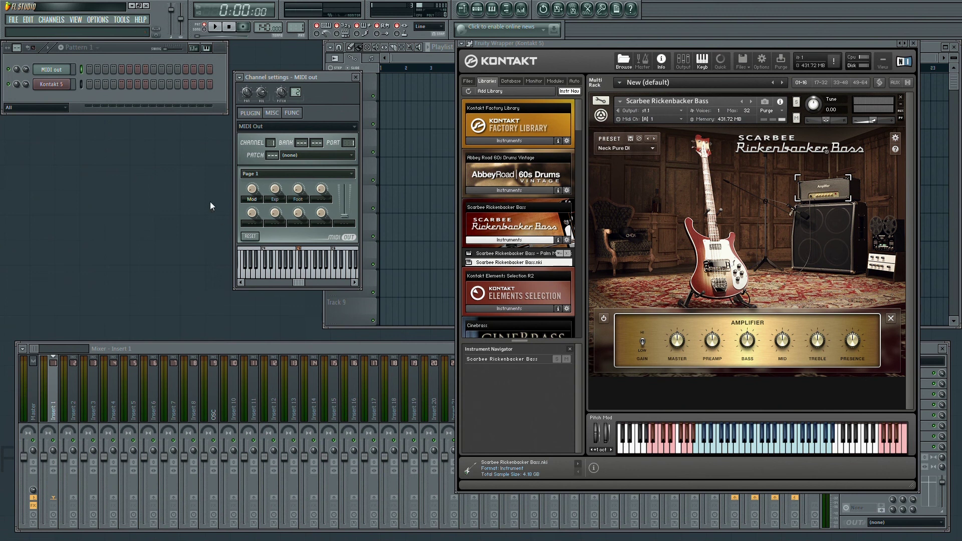
right_click(298, 190)
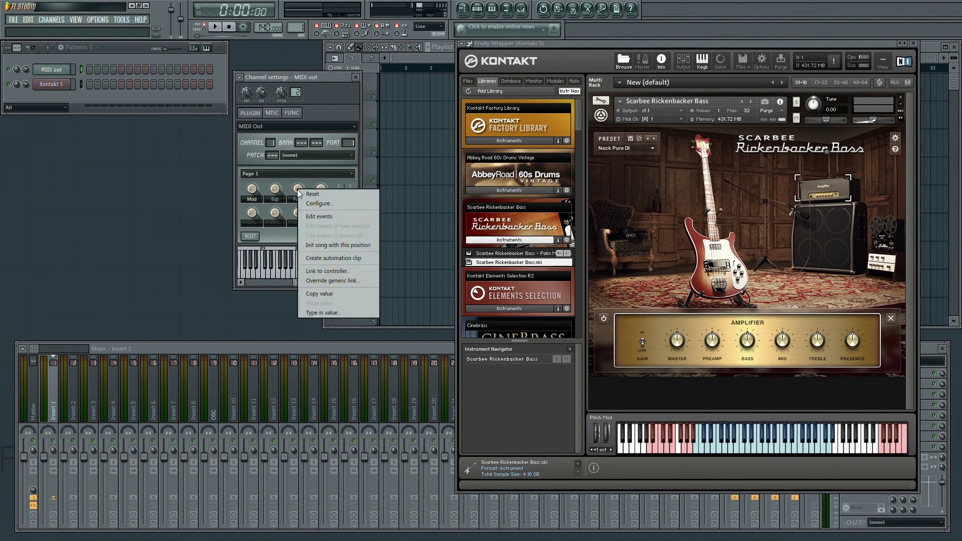
click(323, 271)
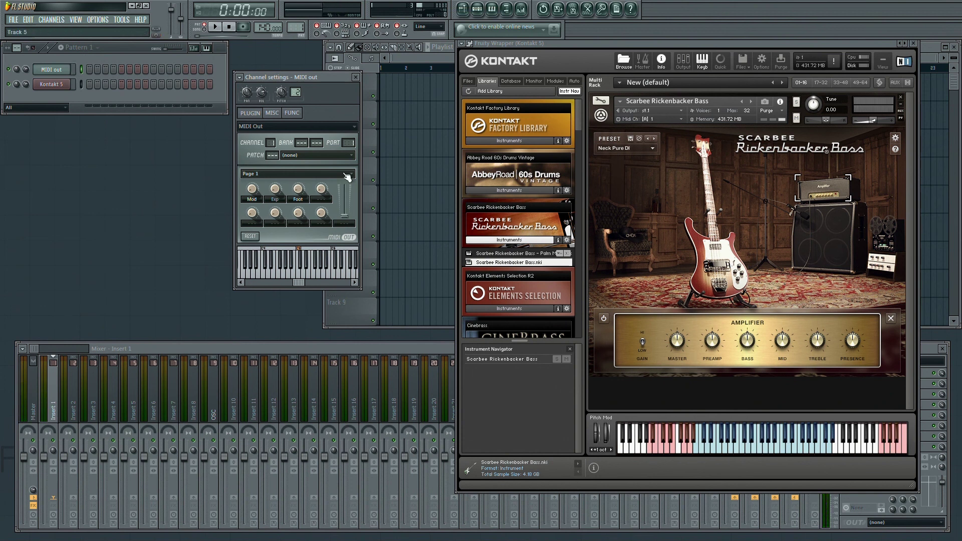
Remove the bass instrument from Kontakt and close the MIDI out settings.
click(900, 97)
click(499, 309)
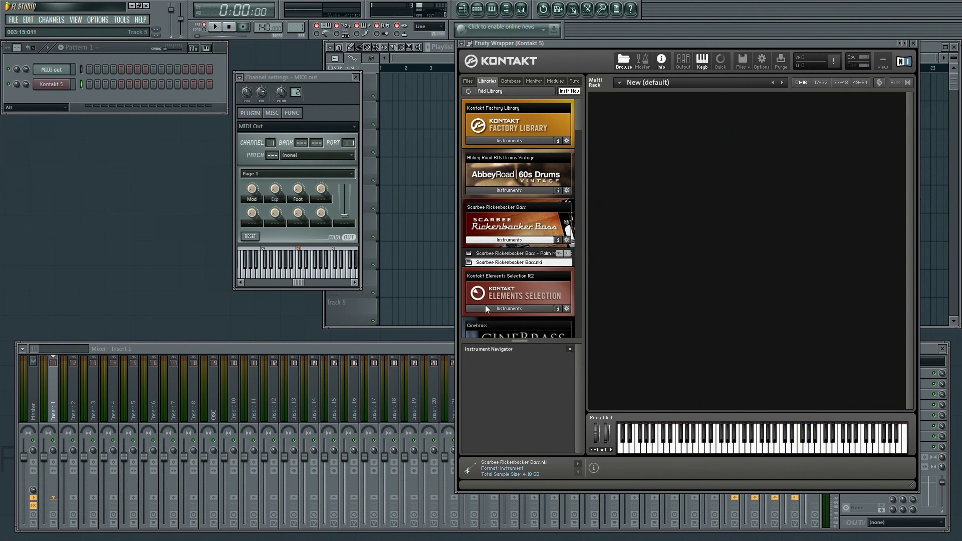
click(356, 77)
Colour the MIDI out channel green via Rename/color.
right_click(52, 69)
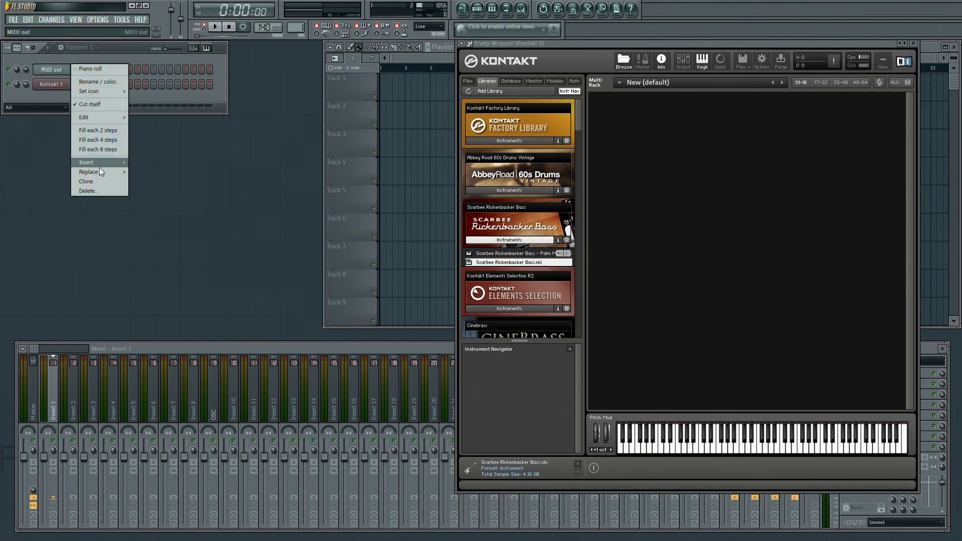
click(98, 81)
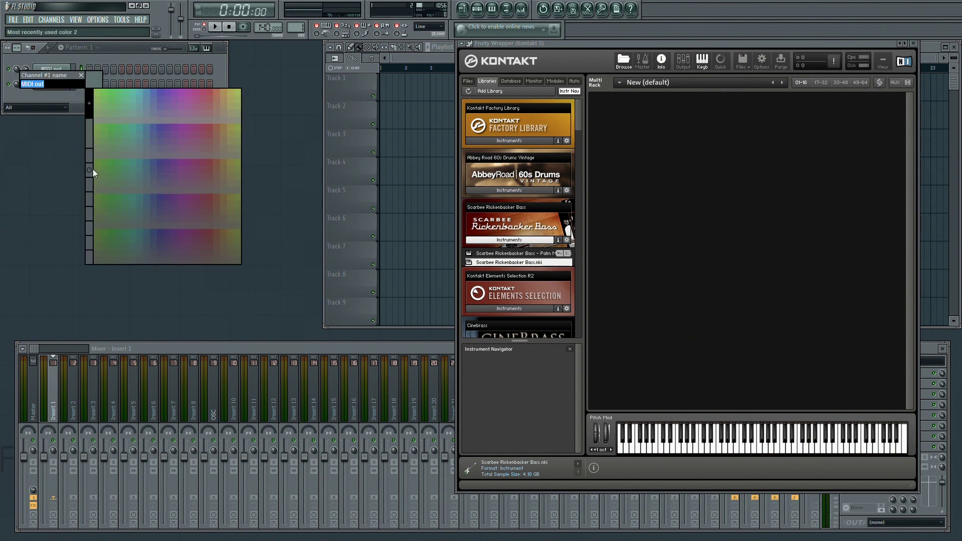
click(98, 164)
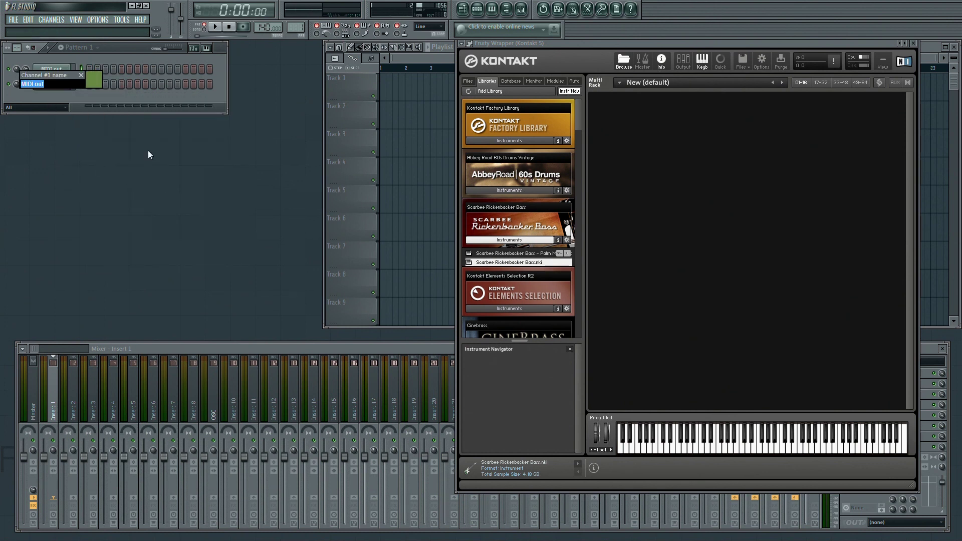
key(Return)
Clone MIDI out into MIDI out #2 and give it its own colour.
right_click(69, 69)
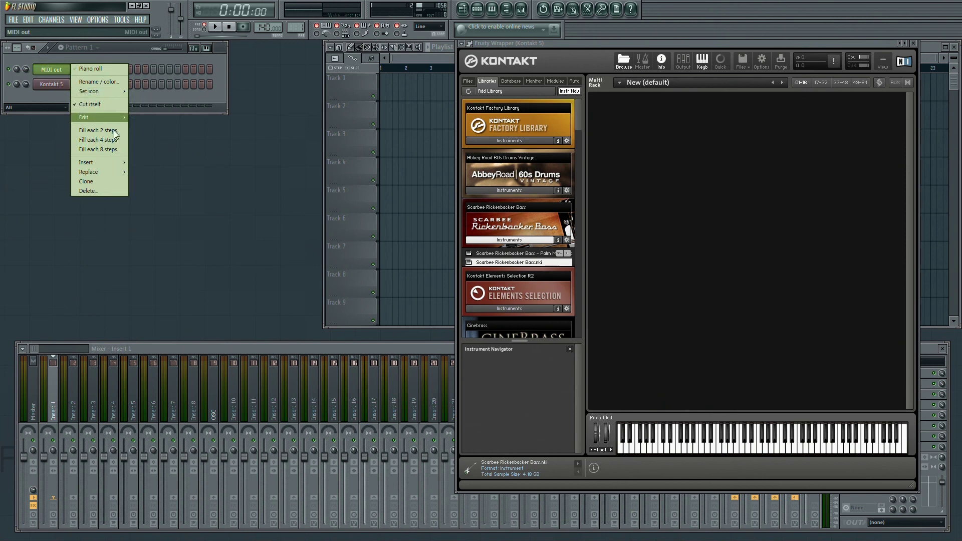
click(85, 180)
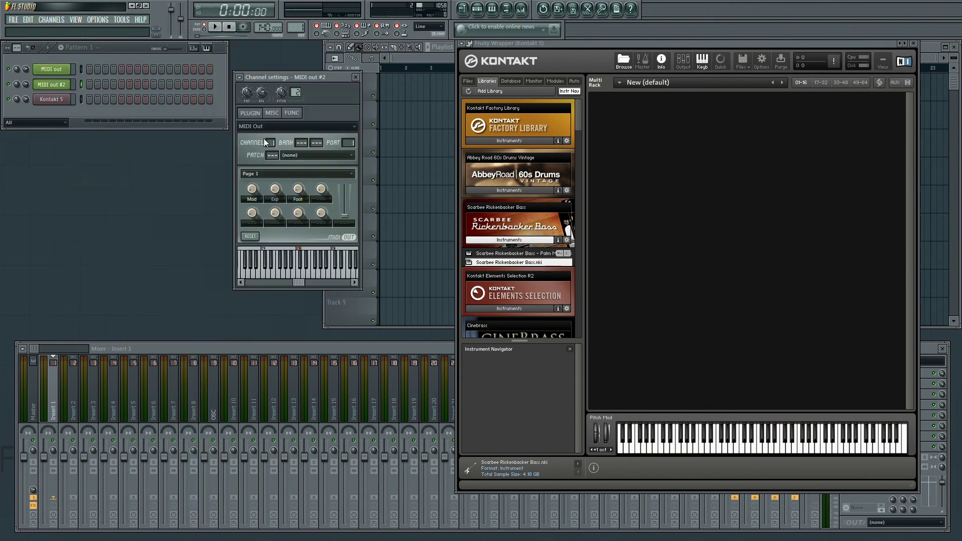
right_click(70, 83)
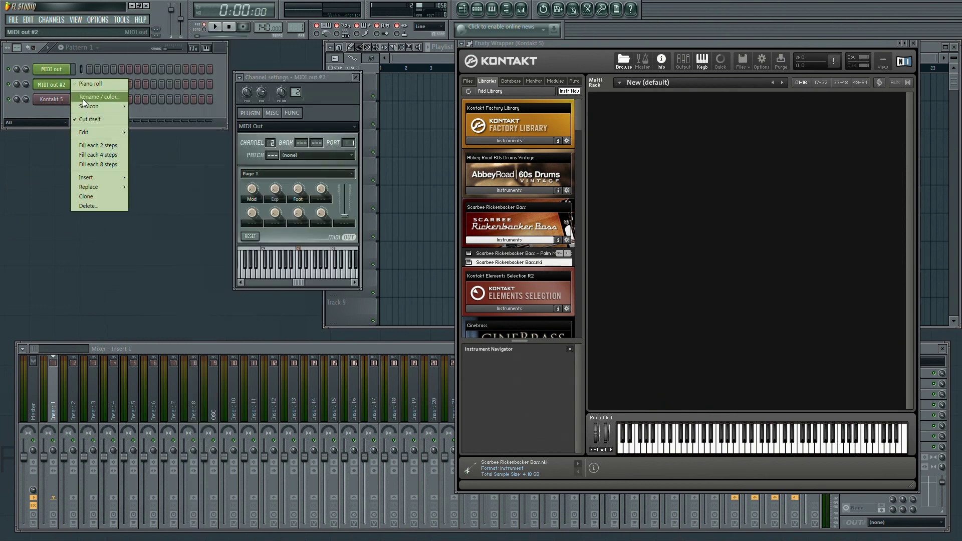
click(84, 96)
click(84, 95)
click(86, 179)
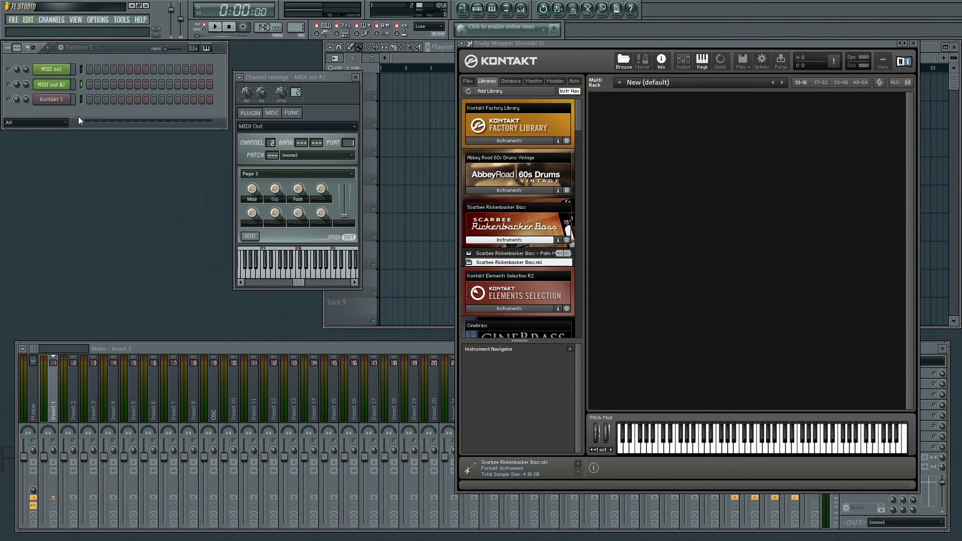
Clone a third channel, MIDI out #3, and set its colour.
right_click(70, 83)
click(95, 197)
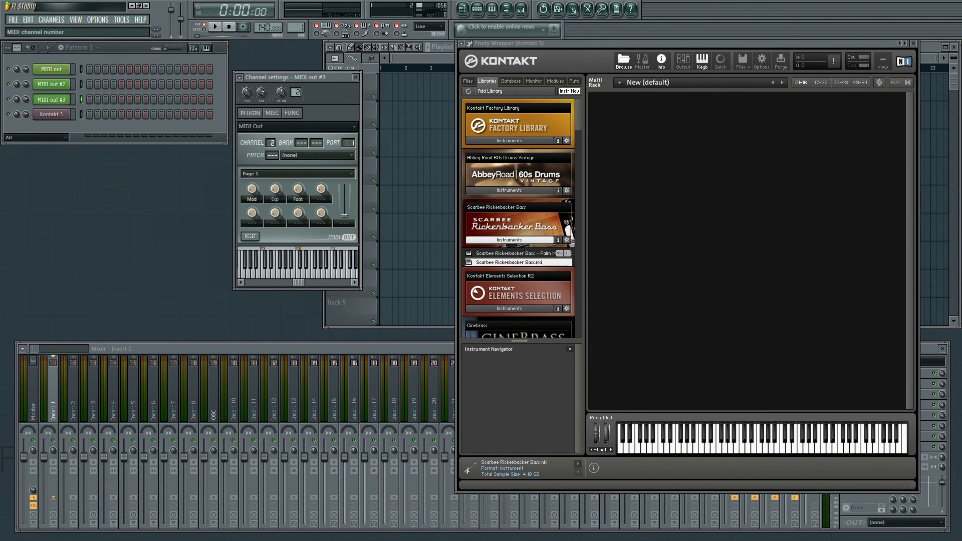
right_click(51, 99)
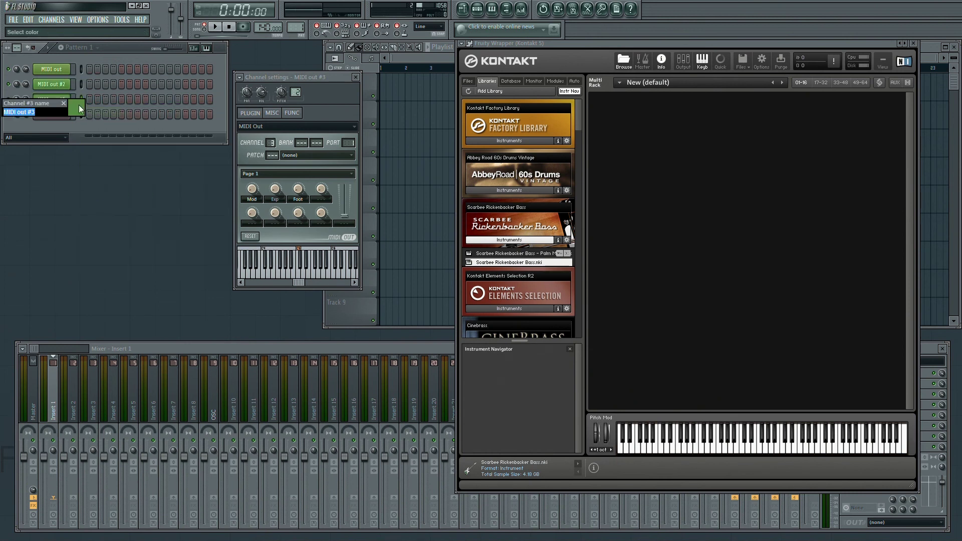
click(93, 99)
click(76, 107)
click(100, 191)
key(Return)
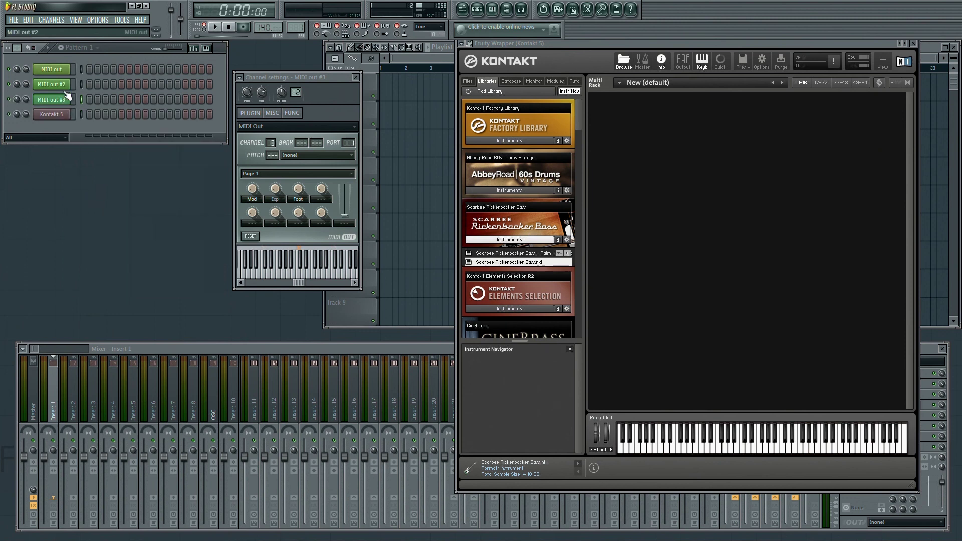
Clone further channels MIDI out #4, #5 and #6.
right_click(75, 83)
click(88, 156)
right_click(75, 114)
click(87, 227)
right_click(76, 129)
click(88, 241)
key(Return)
Confirm MIDI out #6's colour, then clone MIDI out #7 and MIDI out #8.
right_click(75, 131)
click(98, 142)
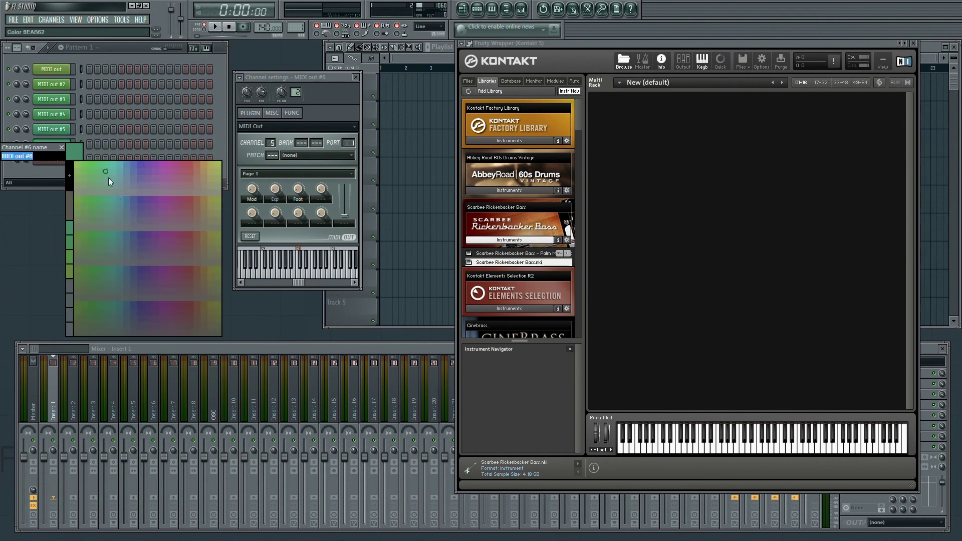
key(Return)
right_click(66, 149)
click(86, 257)
key(Return)
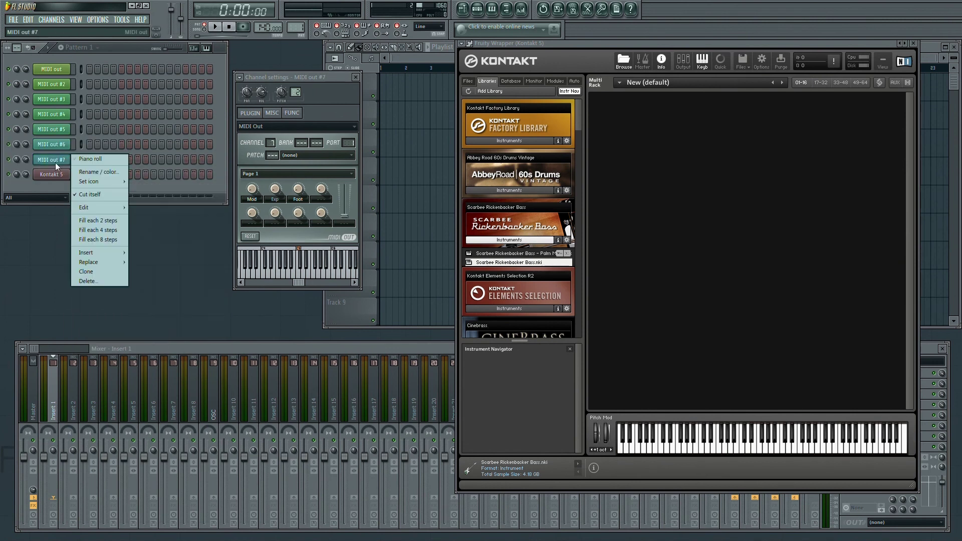
click(86, 271)
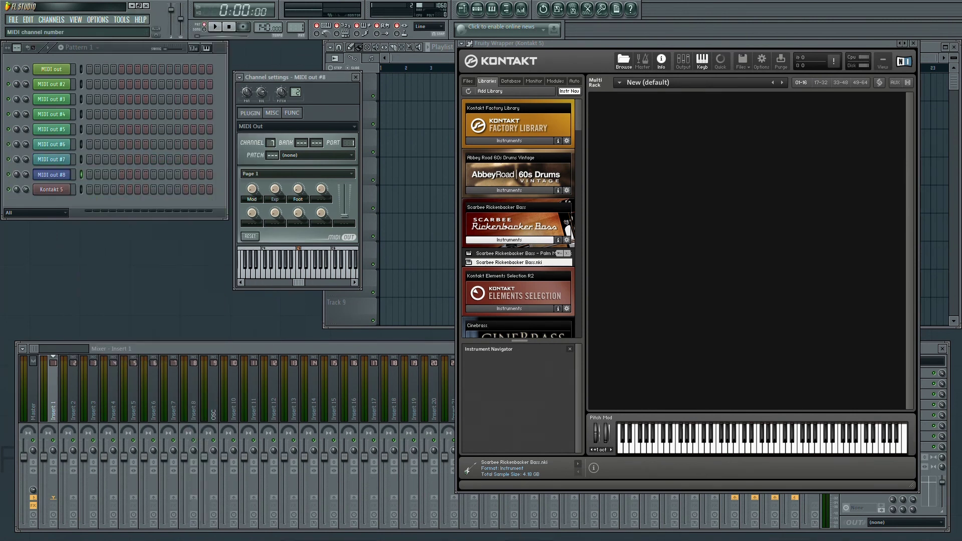
In the mixer, colour Inserts 1–4 to match their MIDI out channels, starting green.
click(189, 350)
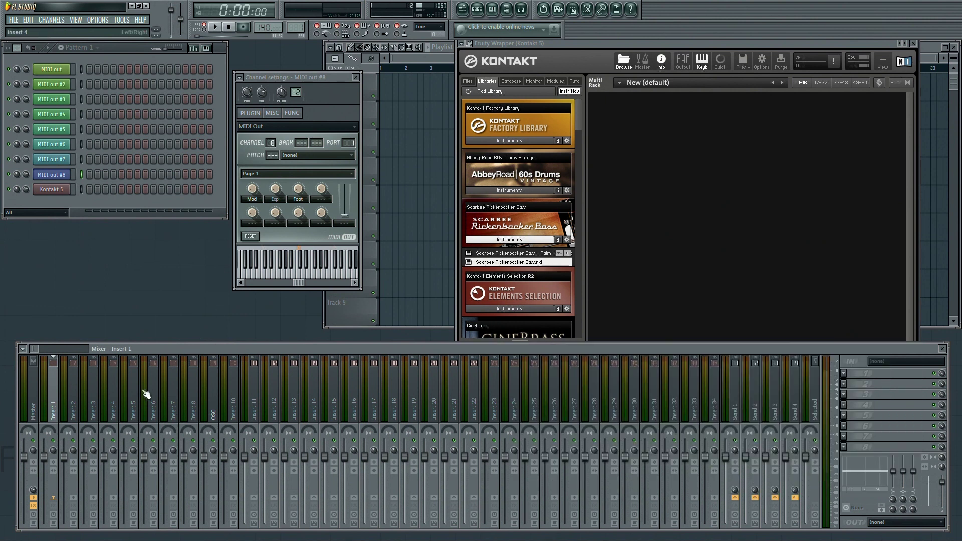
right_click(52, 408)
click(76, 421)
click(115, 414)
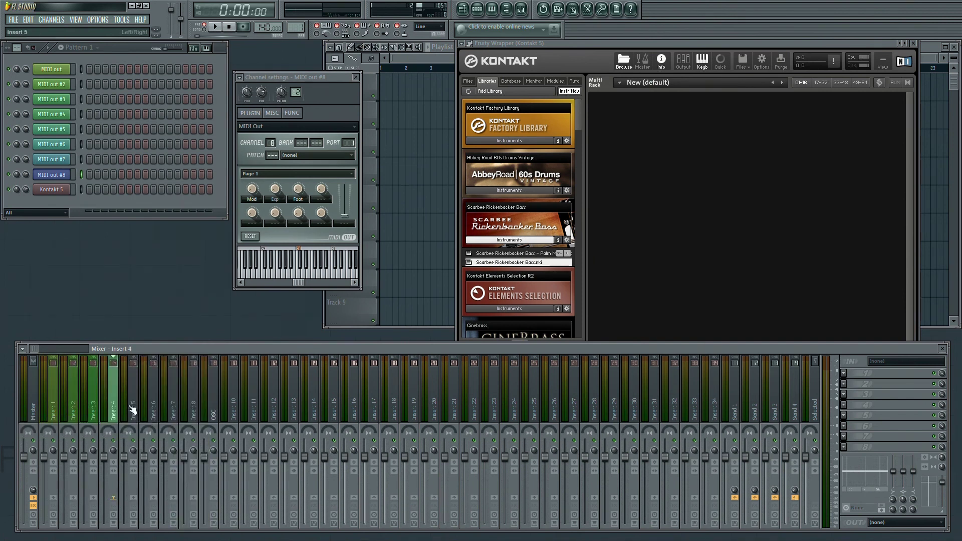
right_click(131, 411)
click(166, 391)
Colour Inserts 5–8 to match their channels, making Insert 8 purple.
right_click(154, 411)
click(185, 392)
right_click(174, 411)
click(206, 391)
right_click(194, 410)
click(216, 392)
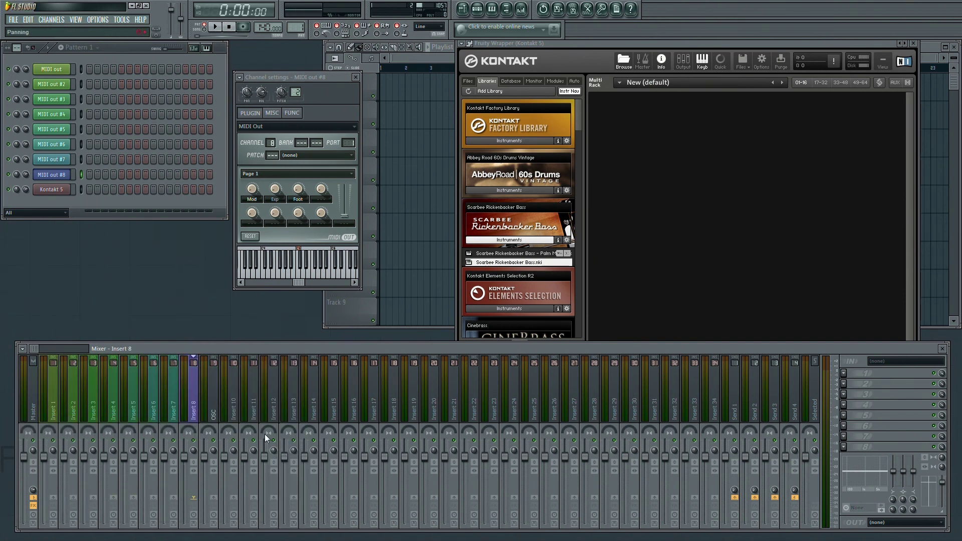
right_click(213, 406)
click(233, 396)
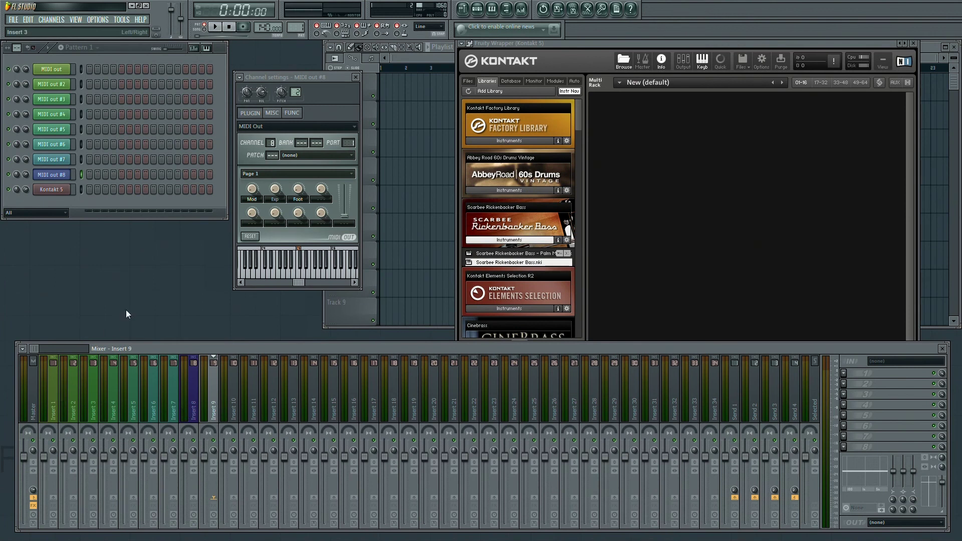
Save As 'Kontakt Tutorial' in the Templates folder, correcting a typo in the name.
key(ctrl+shift+s)
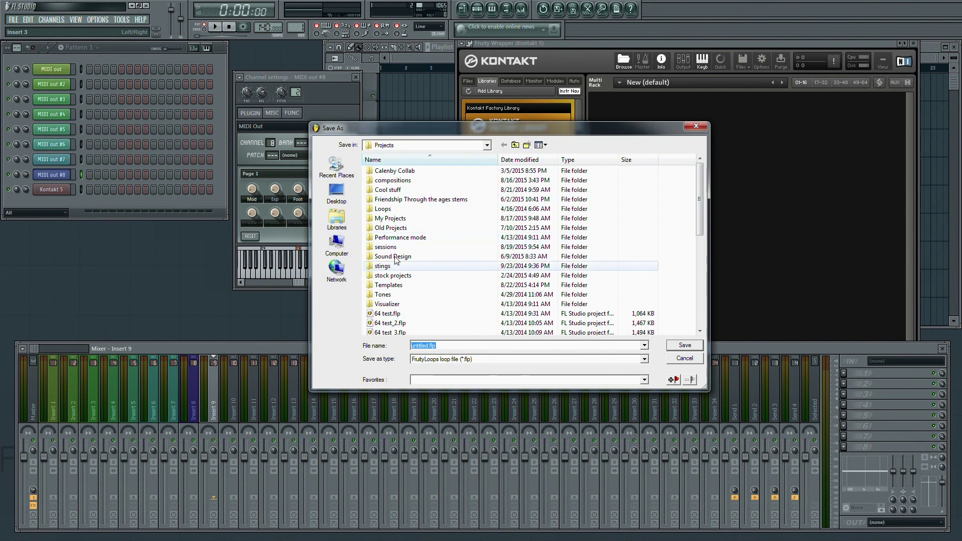
double_click(389, 284)
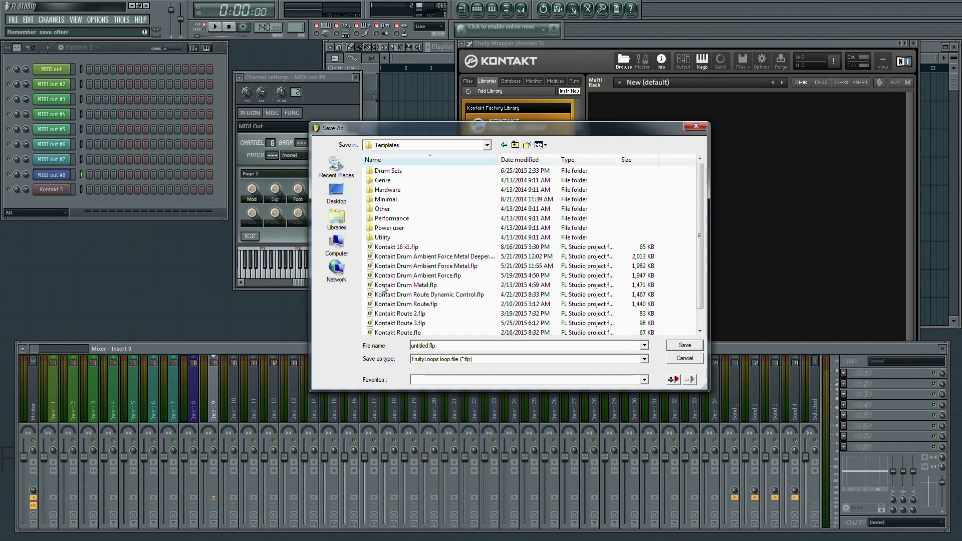
double_click(428, 345)
text(Kontakt Tutoru)
key(BackSpace)
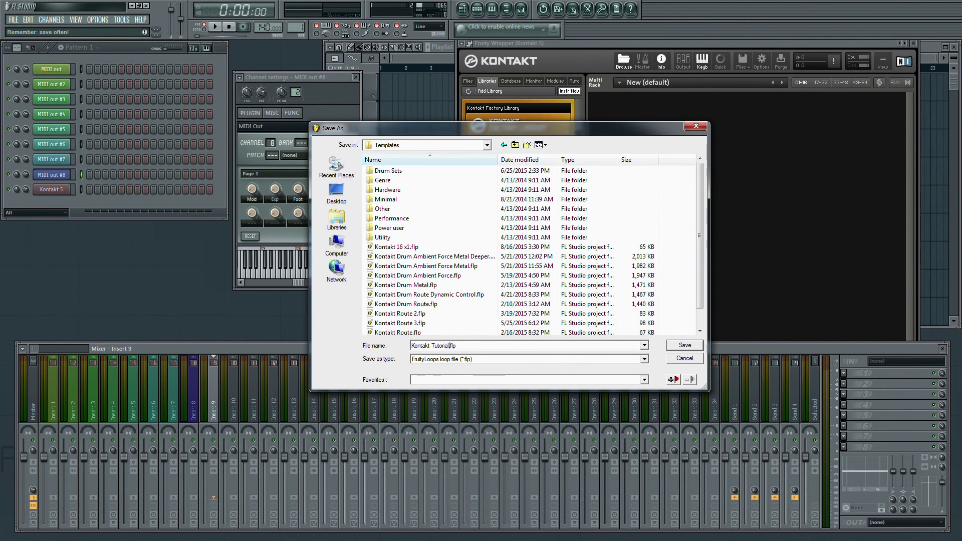
key(Return)
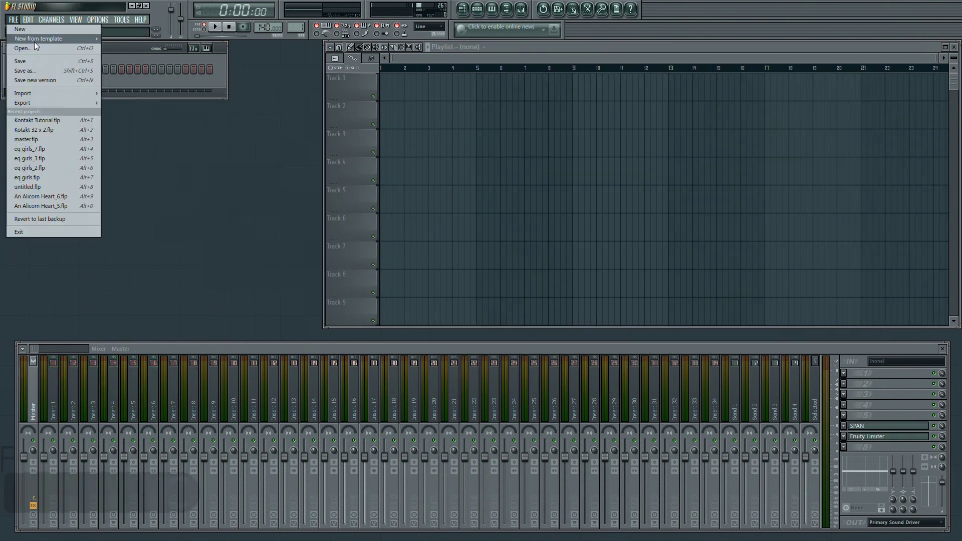
Start a new project from the Kontakt Tutorial template and inspect mixer Insert 1.
mouse_move(33, 40)
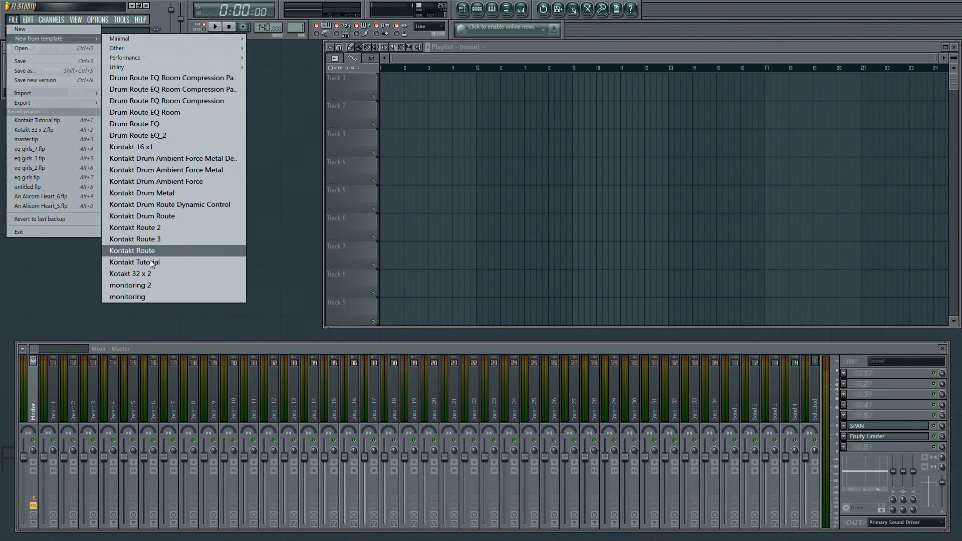
click(135, 262)
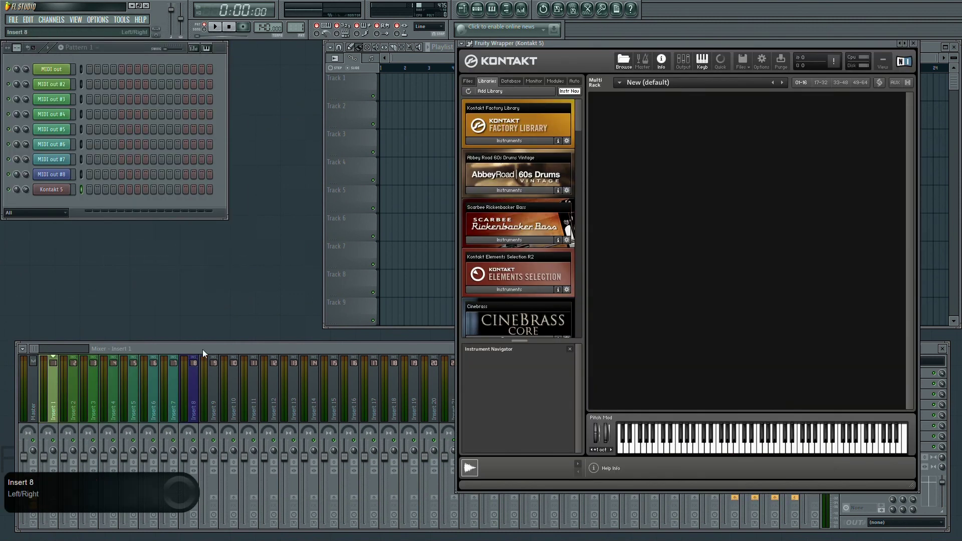
click(161, 350)
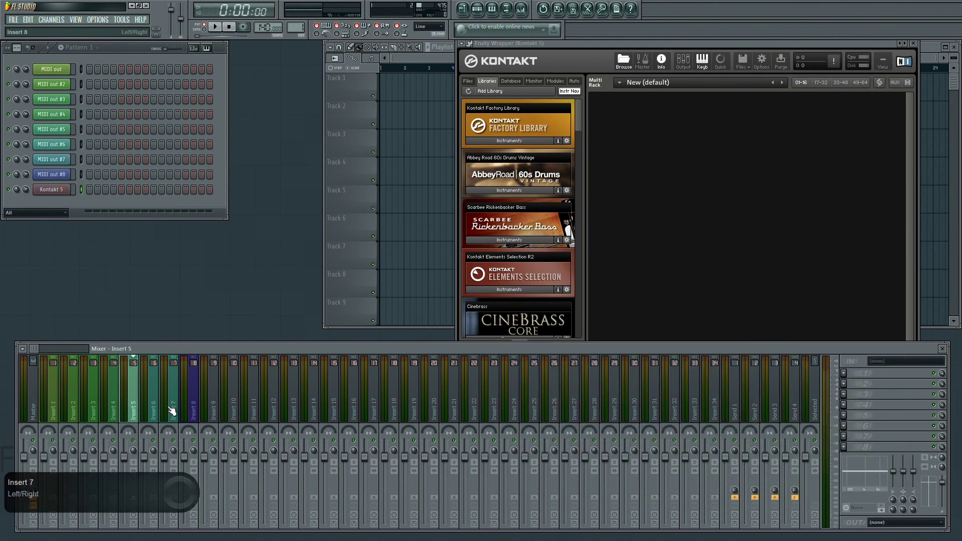
click(53, 401)
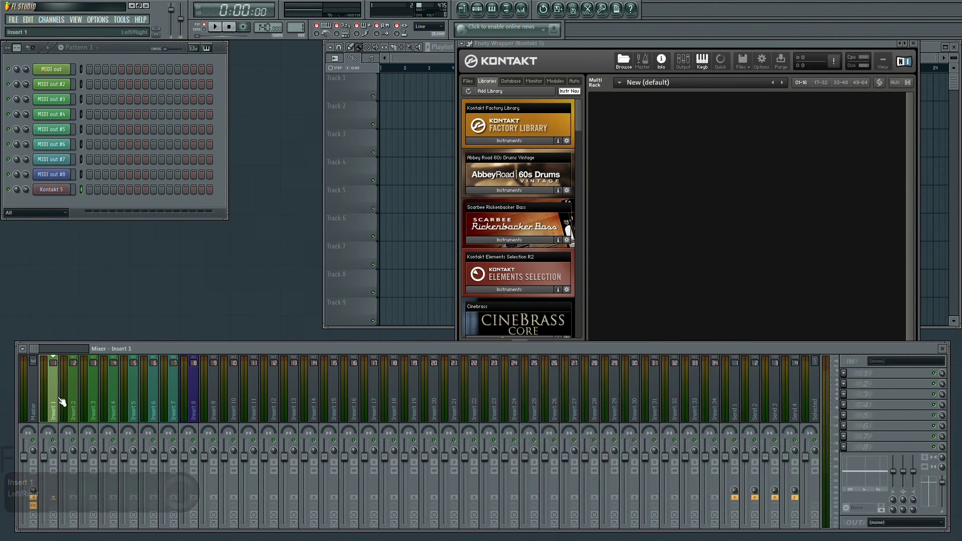
Check Kontakt's on-screen keyboard and outputs panel, then return to the Kontakt window.
click(702, 63)
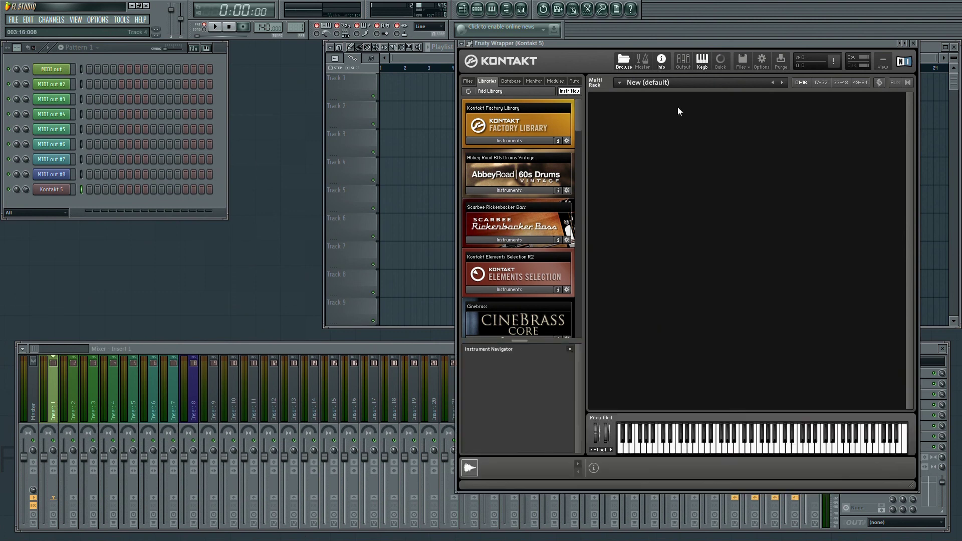
click(683, 61)
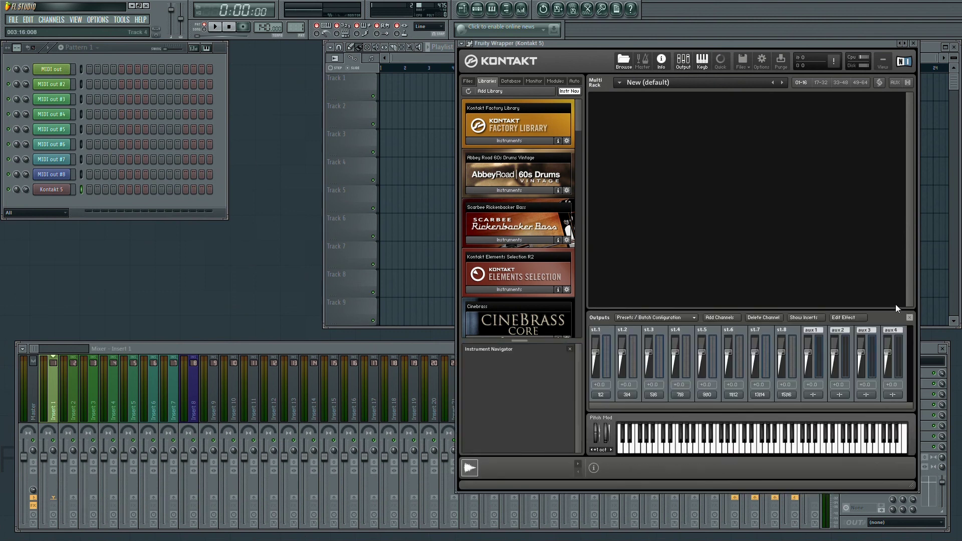
click(910, 319)
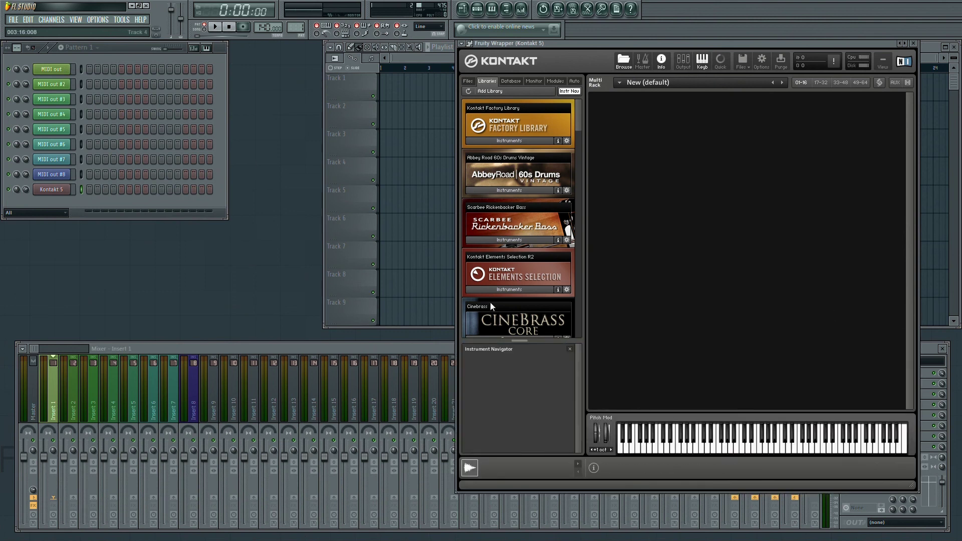
click(349, 200)
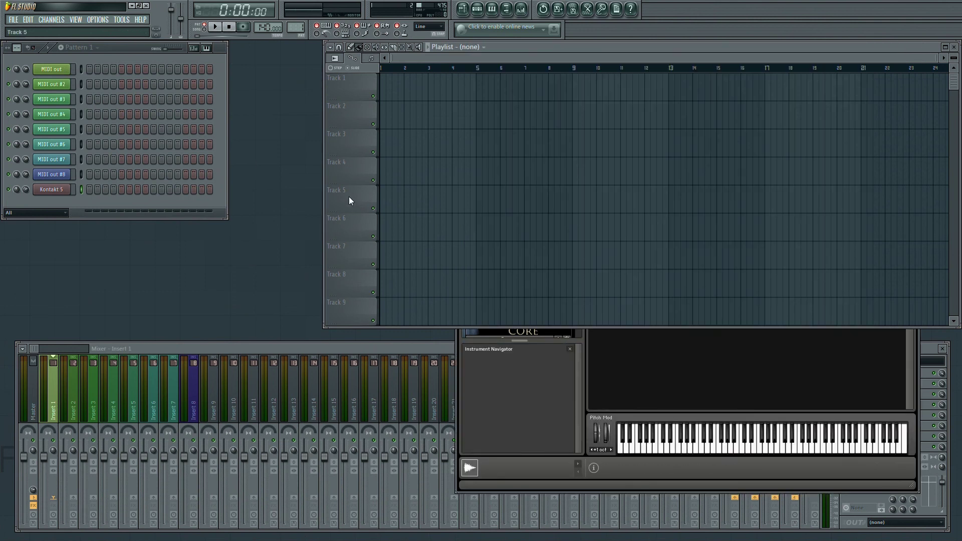
click(644, 365)
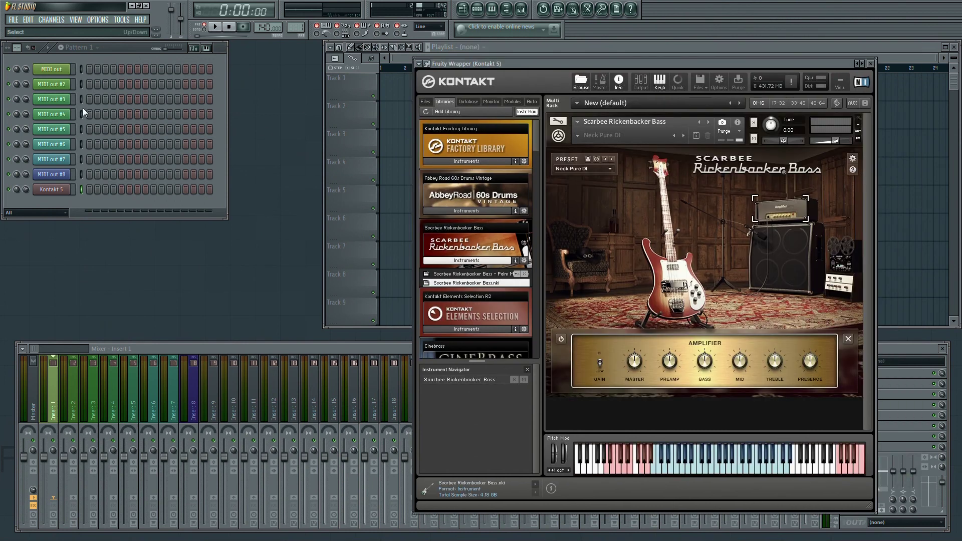
click(52, 84)
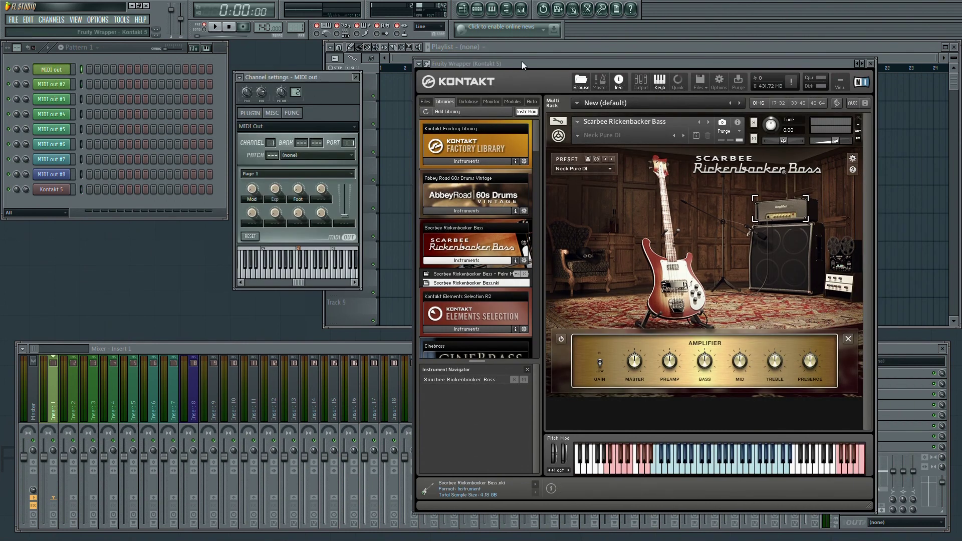
click(355, 78)
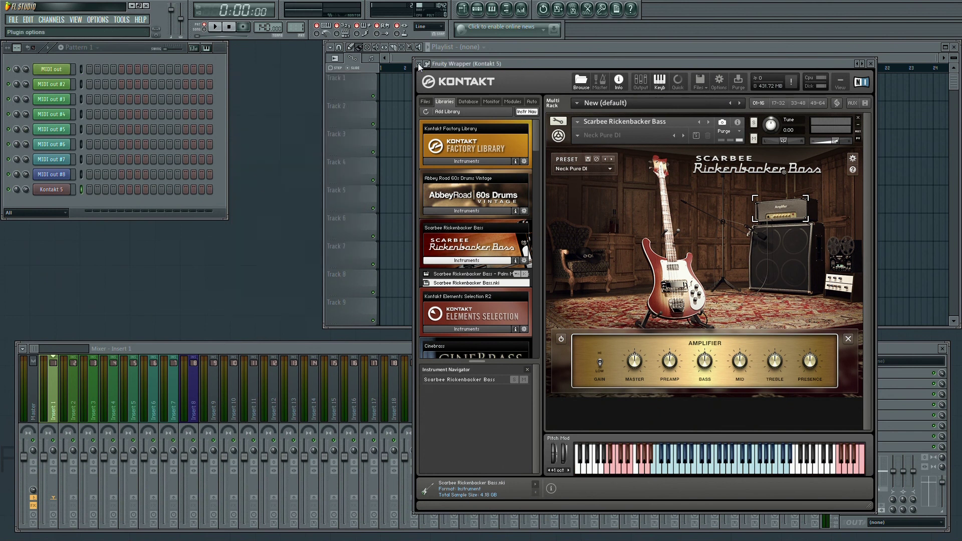
click(420, 64)
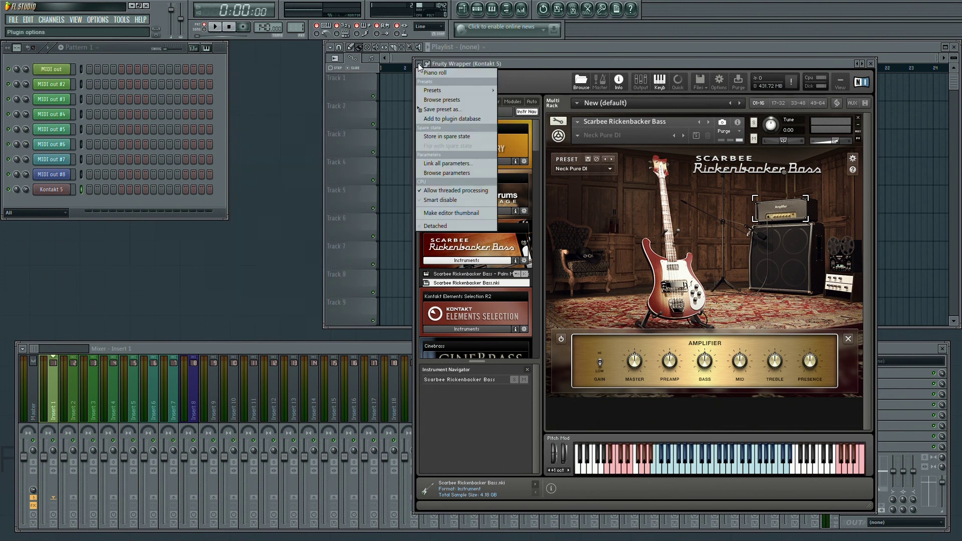
click(444, 173)
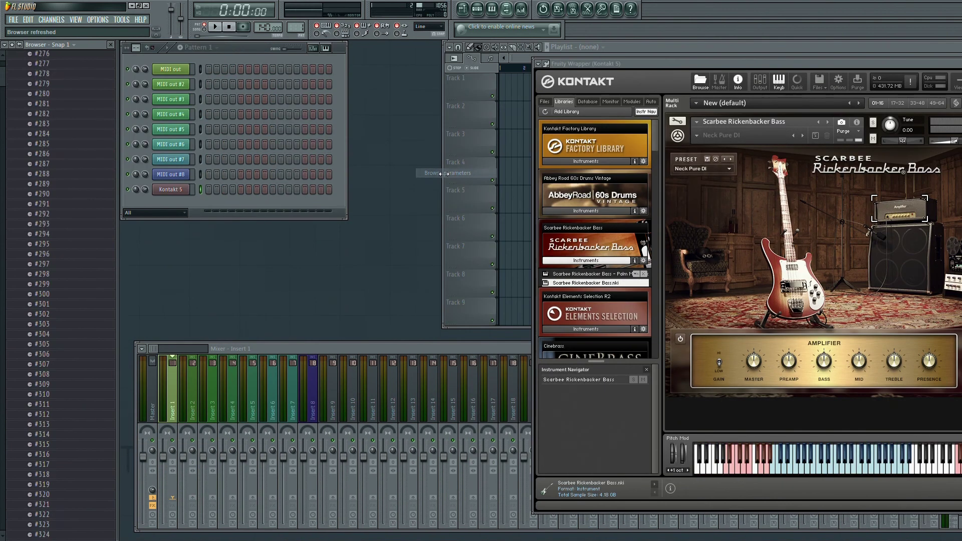
drag(2, 75, 2, 279)
right_click(59, 228)
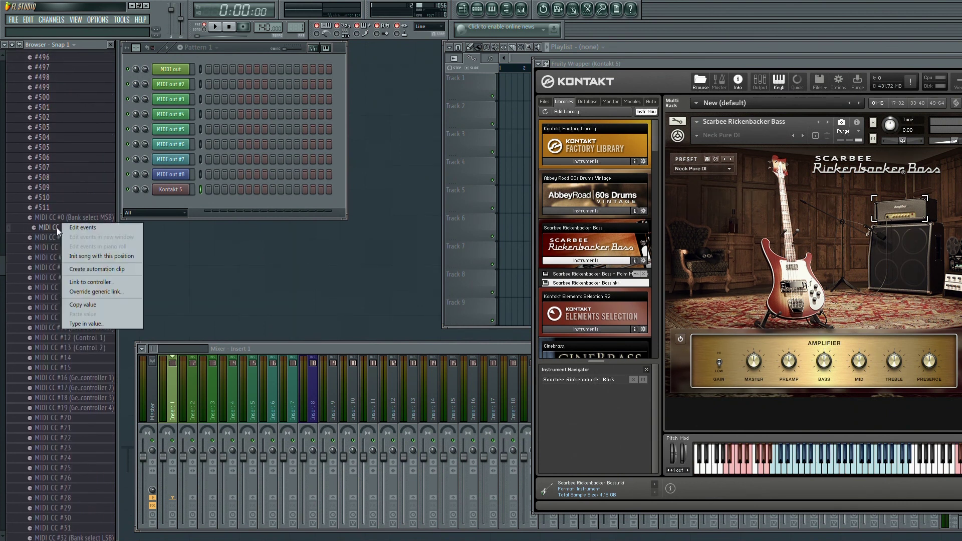
click(104, 283)
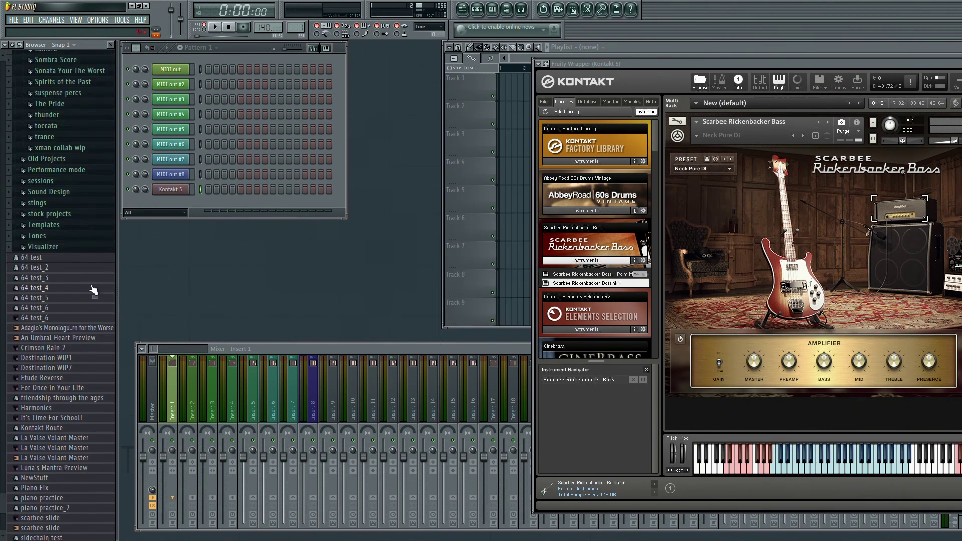
click(111, 45)
click(57, 71)
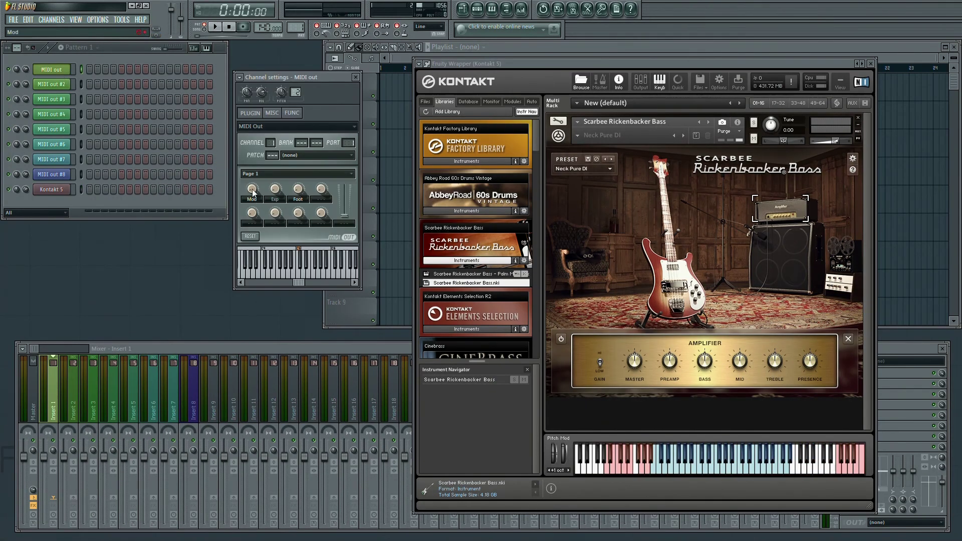
right_click(252, 189)
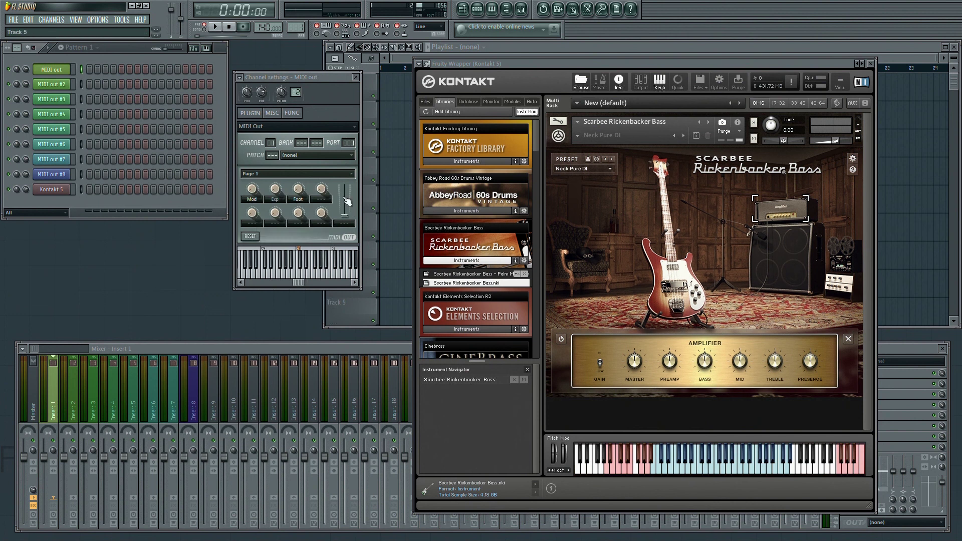
List Kontakt's plugin parameters in the browser via Browse parameters and reposition the Kontakt window.
click(424, 64)
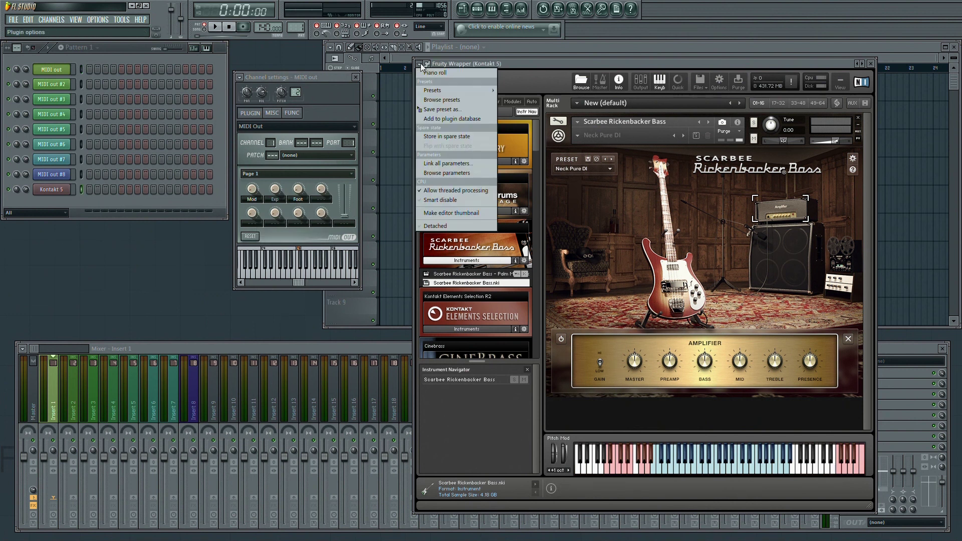
click(446, 173)
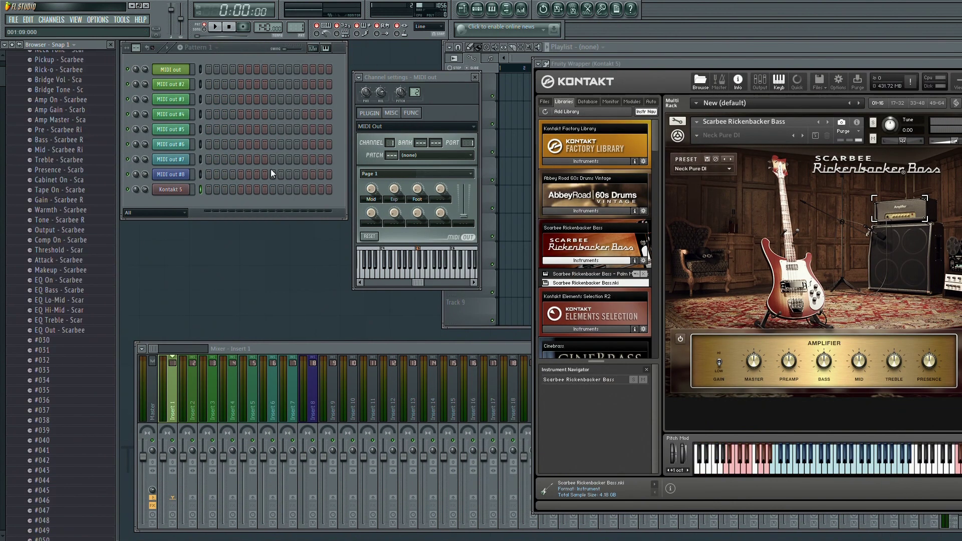
drag(669, 66, 471, 62)
Check the MIDI out channel settings and scroll the browser to Kontakt's MIDI CC entries.
click(474, 77)
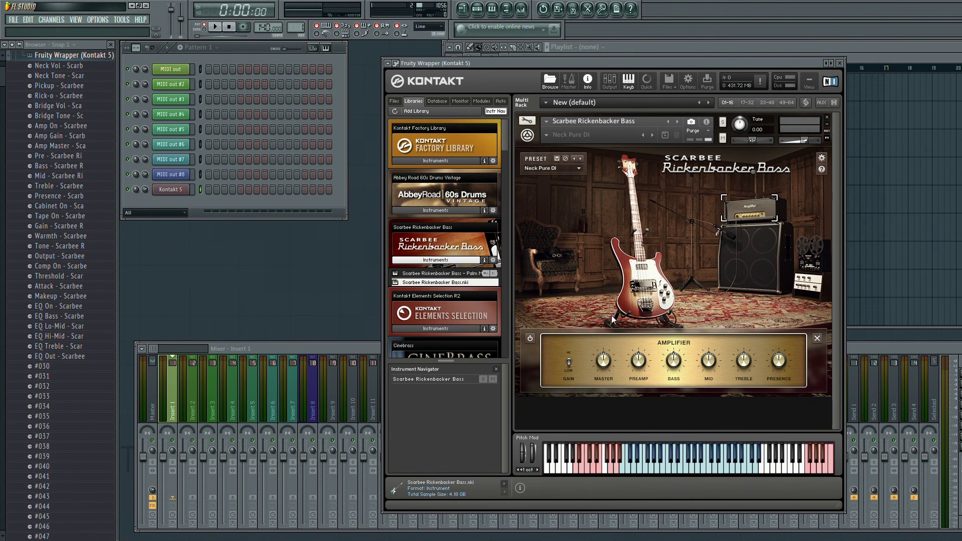
click(179, 77)
click(178, 74)
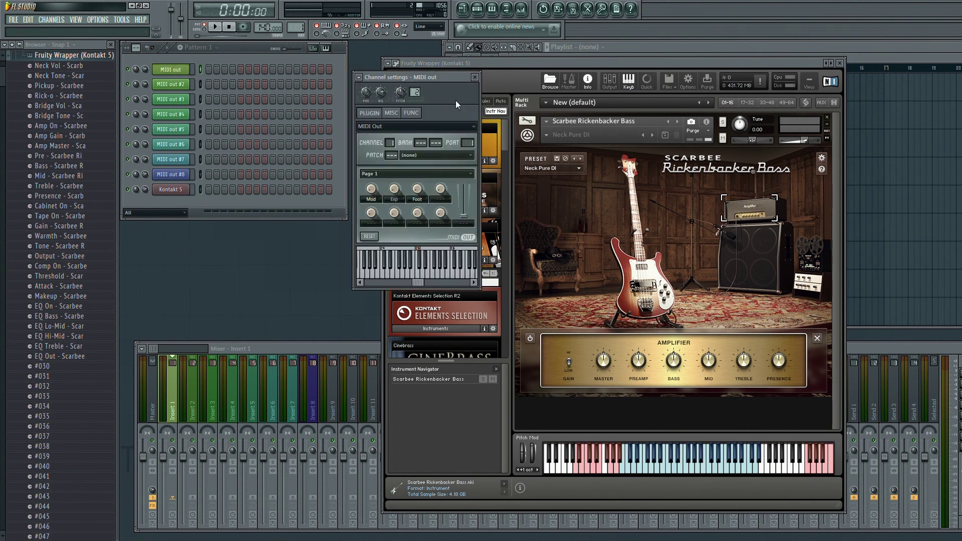
click(475, 78)
drag(0, 97, 151, 258)
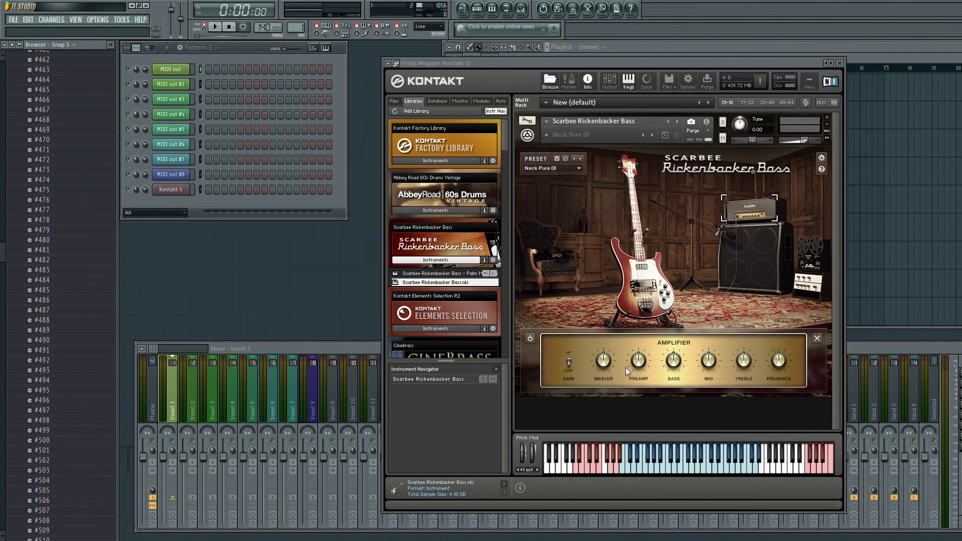
drag(2, 259, 2, 279)
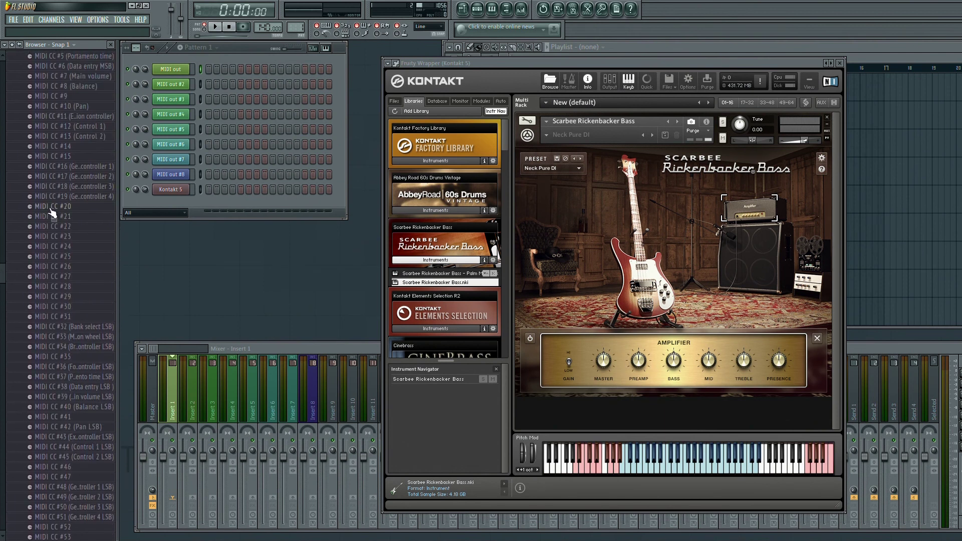
Rename the fourth Page 1 knob on the MIDI Out channel to 'Preamp'.
click(185, 71)
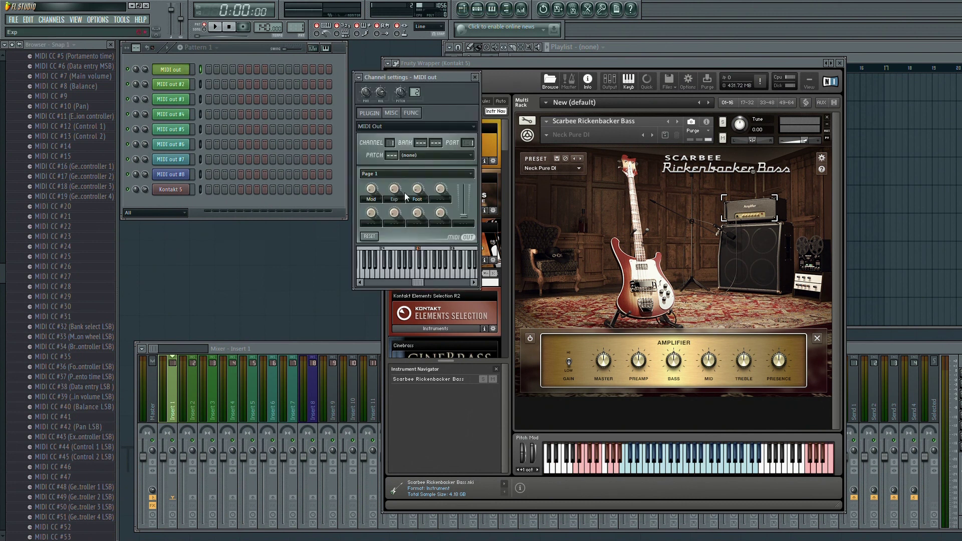
right_click(441, 189)
click(458, 204)
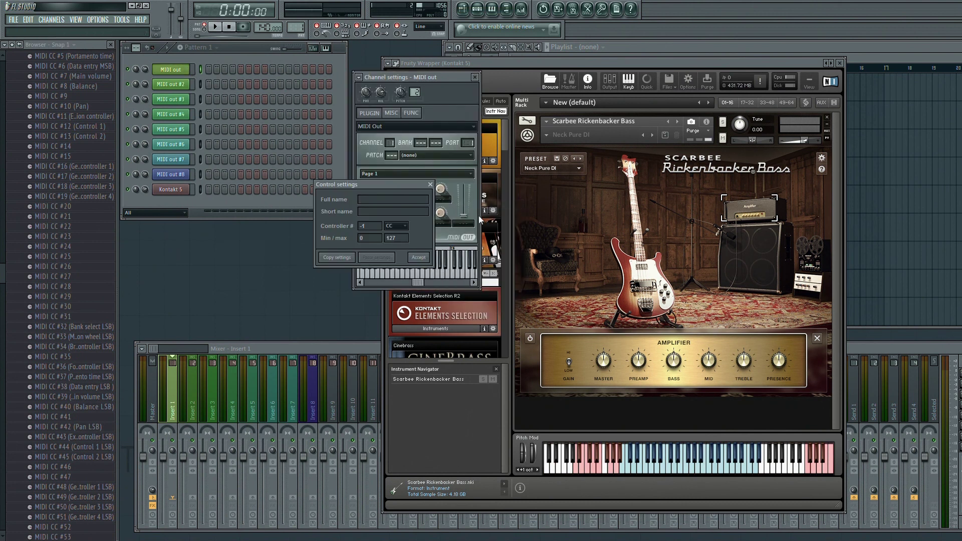
text(Preamp)
key(Tab)
click(423, 259)
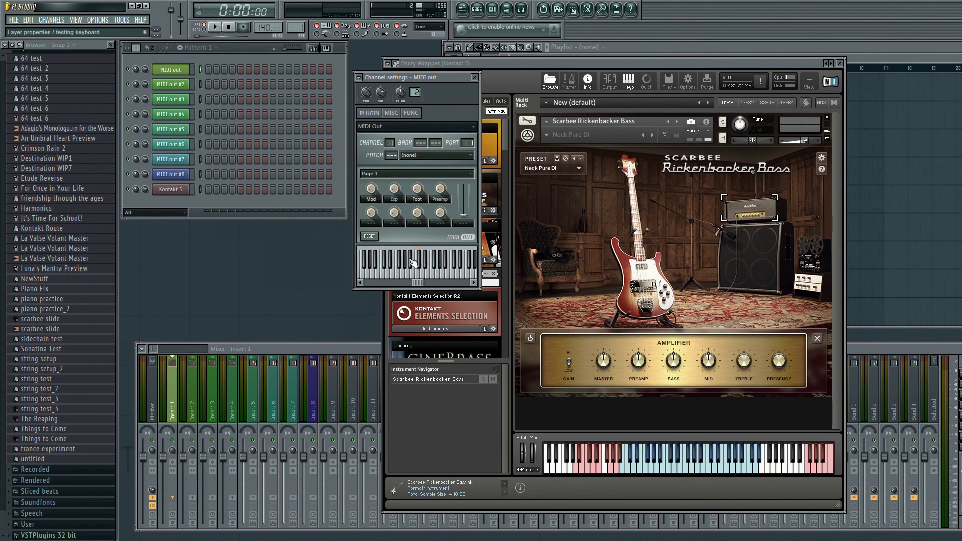
Turn the Preamp knob to send CC #20 values while watching Kontakt's amp.
click(640, 361)
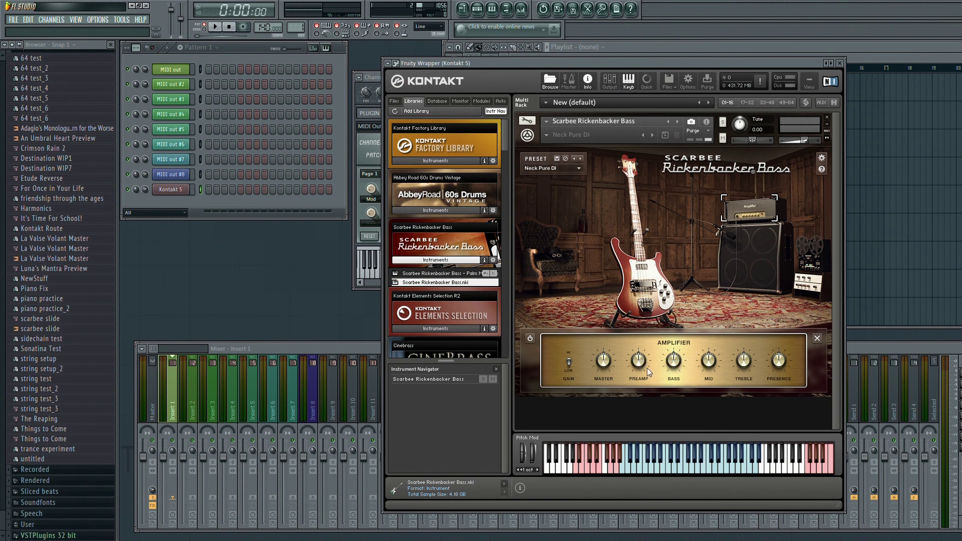
click(356, 197)
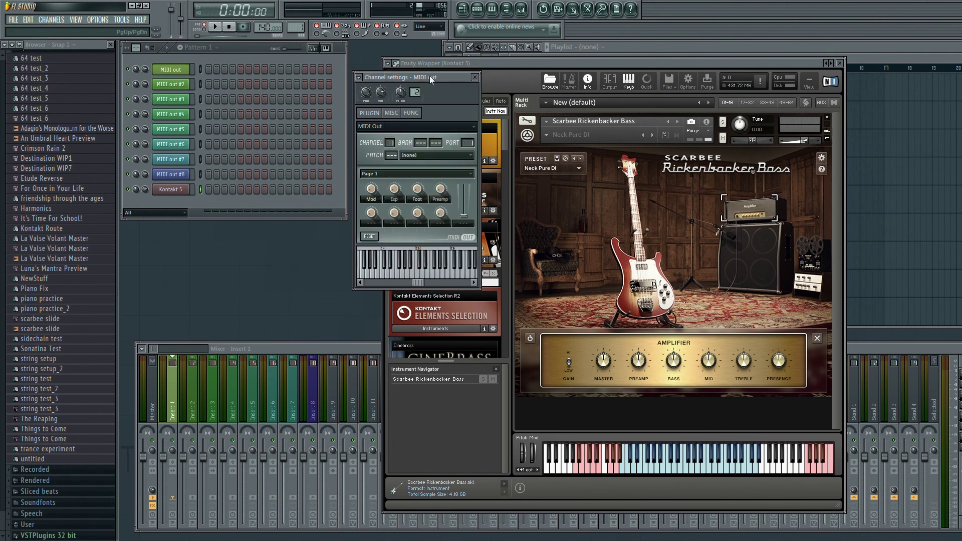
drag(429, 76, 260, 120)
drag(273, 235, 273, 220)
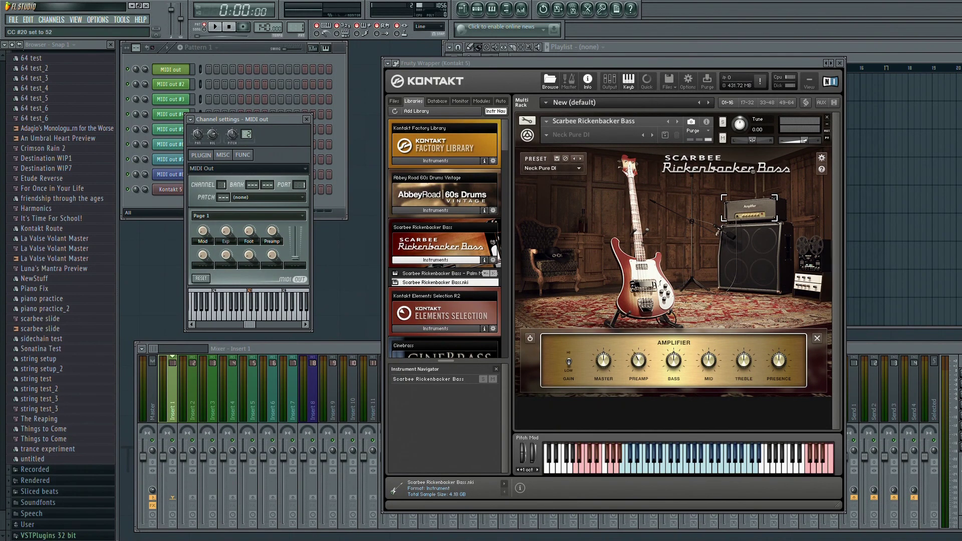
Create an automation clip for the MIDI Out Preamp knob.
right_click(272, 232)
click(298, 312)
click(111, 45)
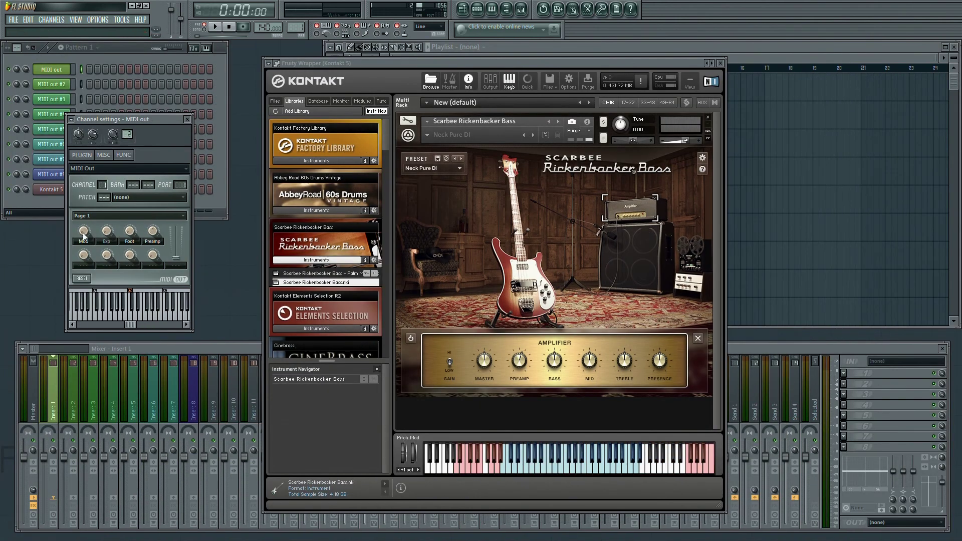
right_click(153, 231)
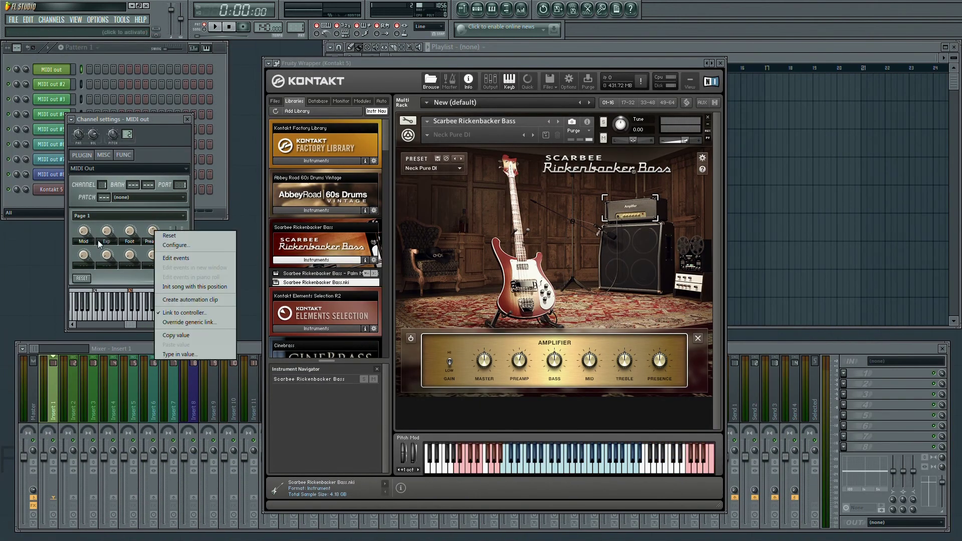
click(186, 299)
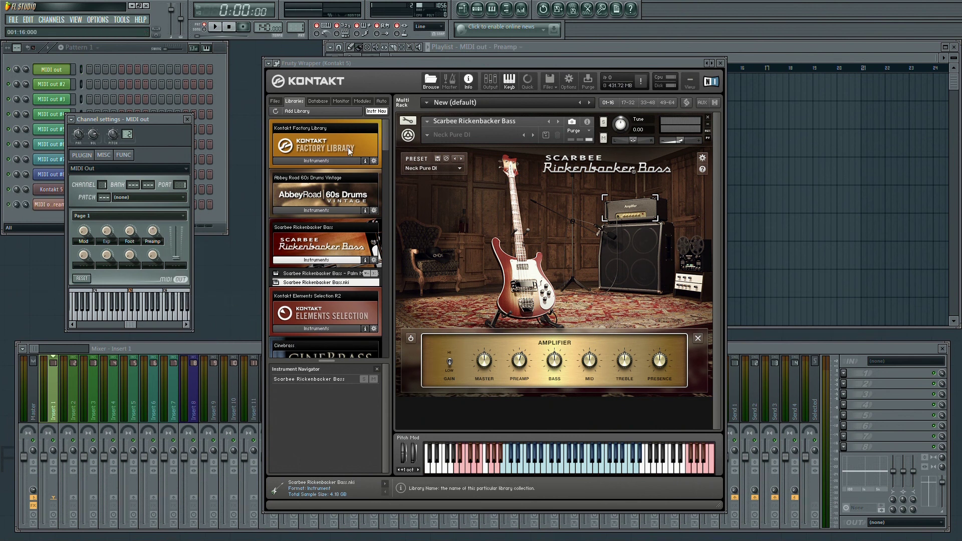
Stretch the Preamp automation clip in the Playlist so it ends at bar 9.
drag(579, 67, 591, 173)
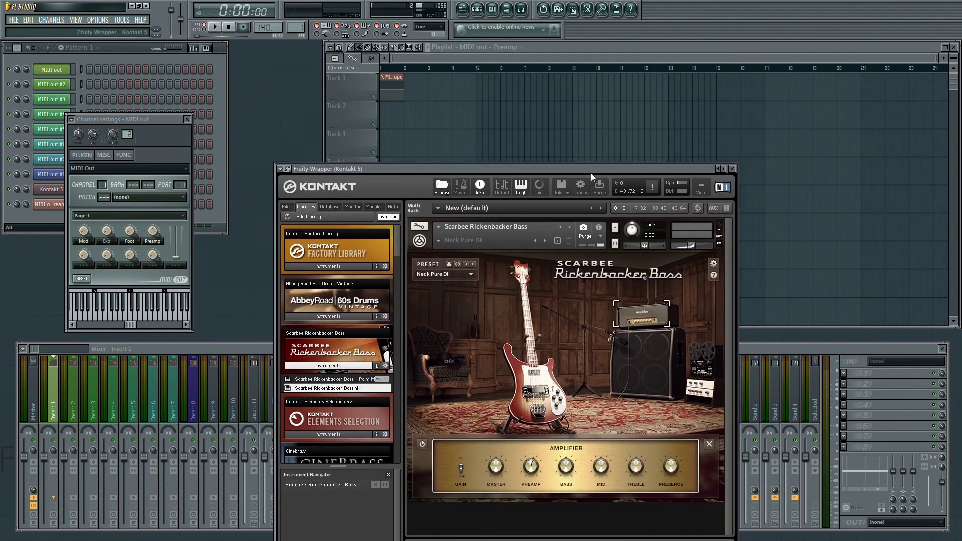
click(402, 85)
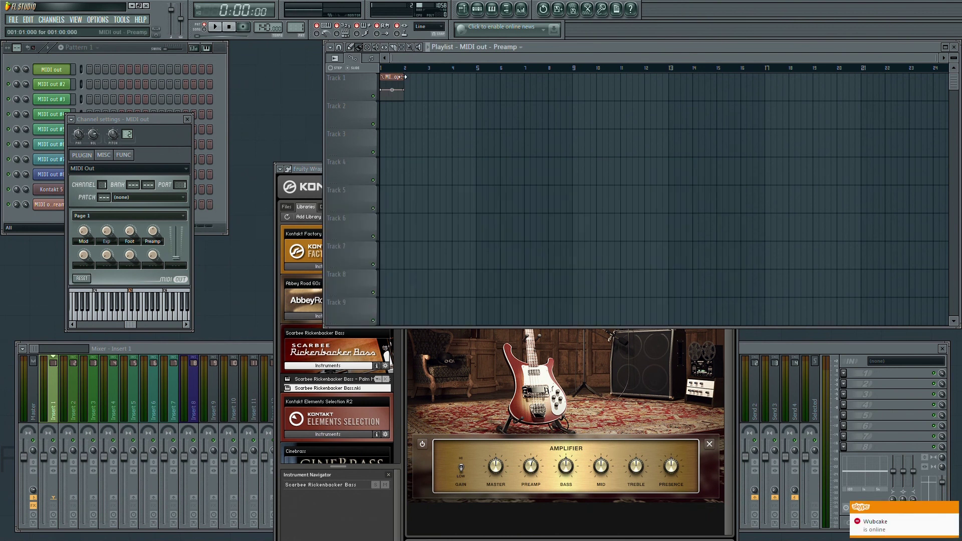
drag(404, 84, 571, 83)
click(511, 416)
Remove the CC #20 MIDI automation from Kontakt's Preamp and test the Preamp knob.
right_click(517, 422)
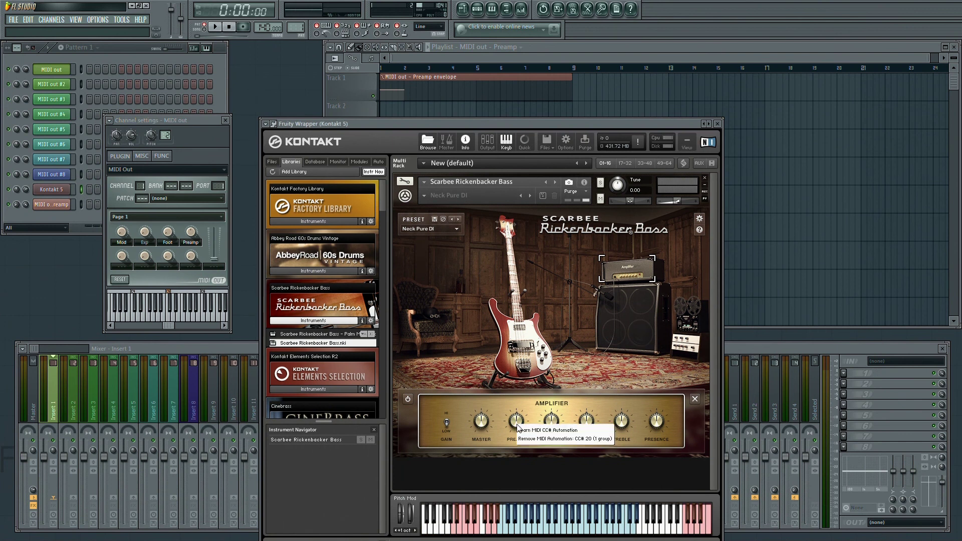
click(551, 444)
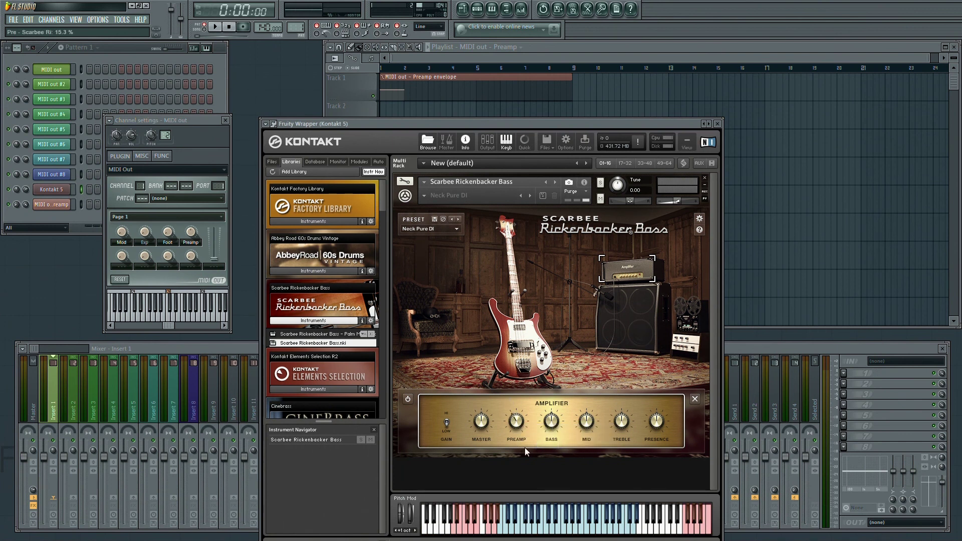
drag(191, 232, 191, 226)
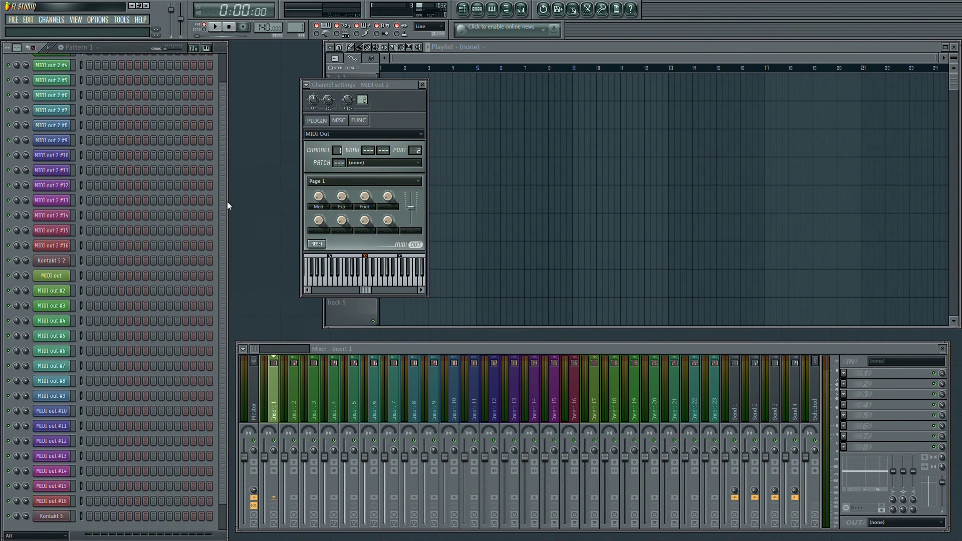
Check that the Kontakt 5 2 instance is empty, then close its window.
click(59, 310)
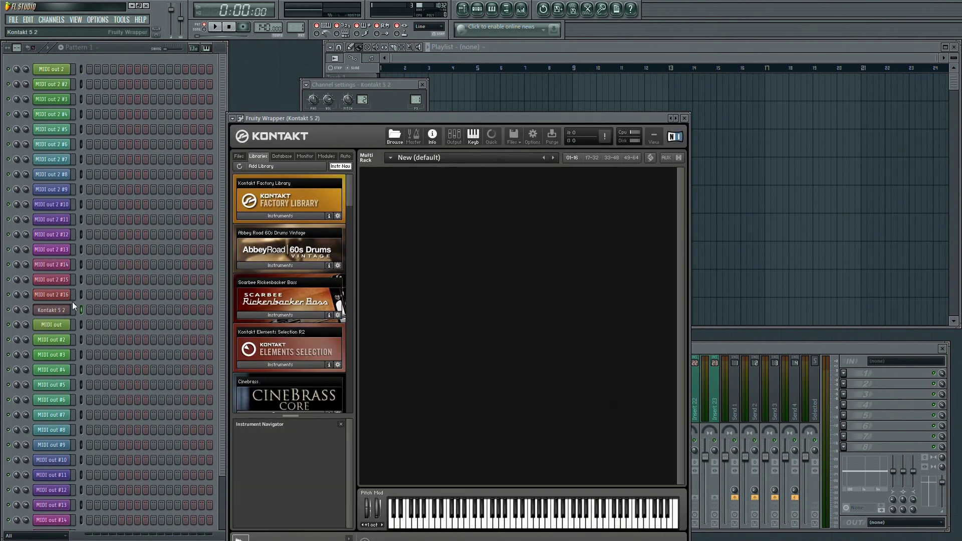
drag(362, 116, 374, 76)
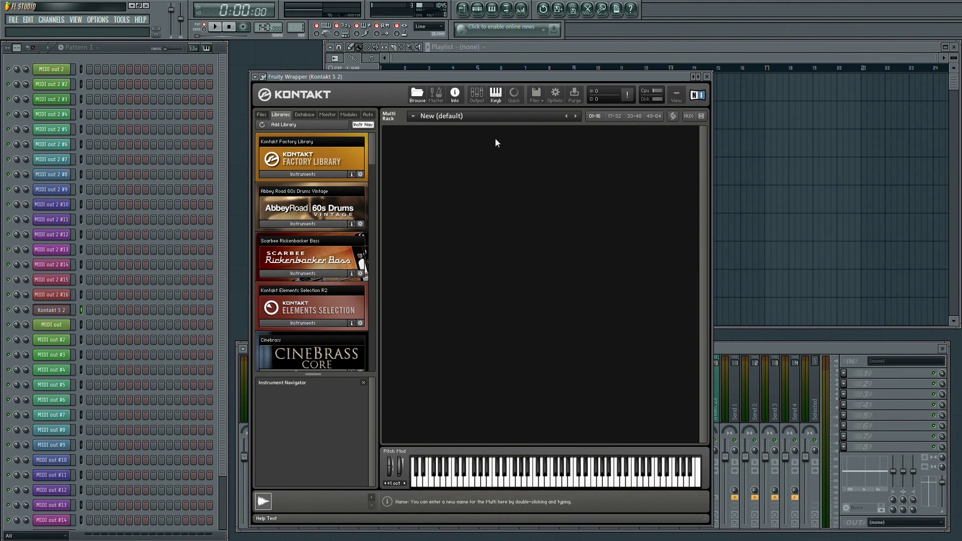
click(707, 77)
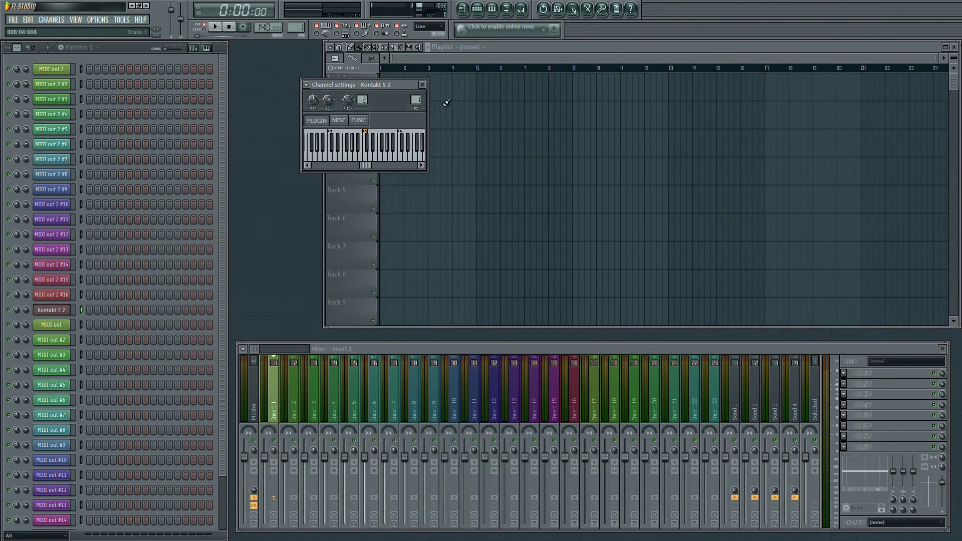
Review the MIDI out 2 channel settings sending on channel 16, port 2.
click(54, 74)
drag(373, 85, 419, 156)
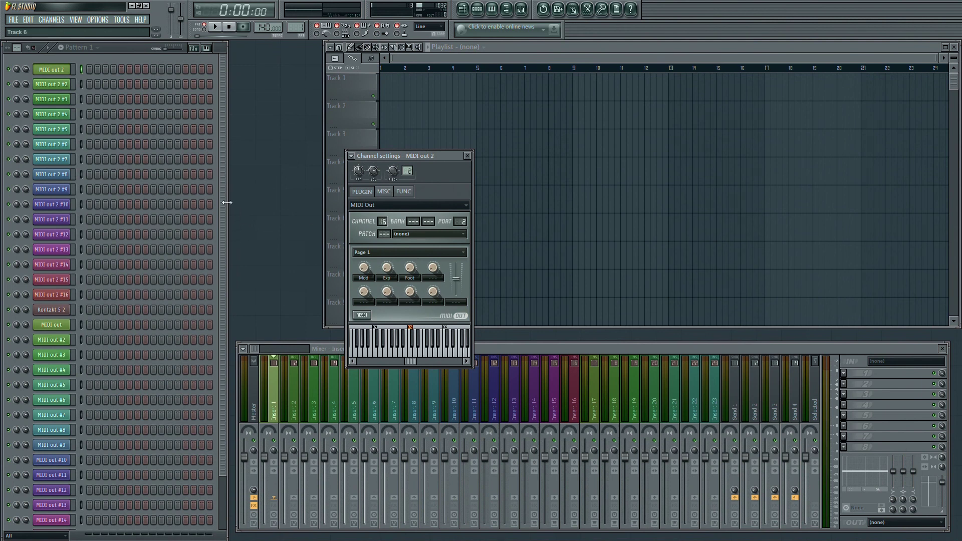
drag(223, 196, 200, 286)
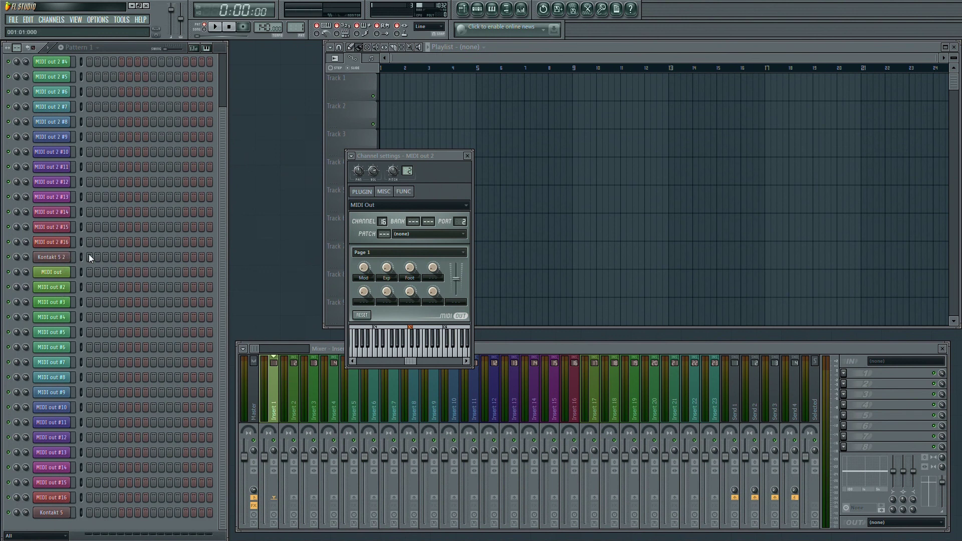
click(467, 156)
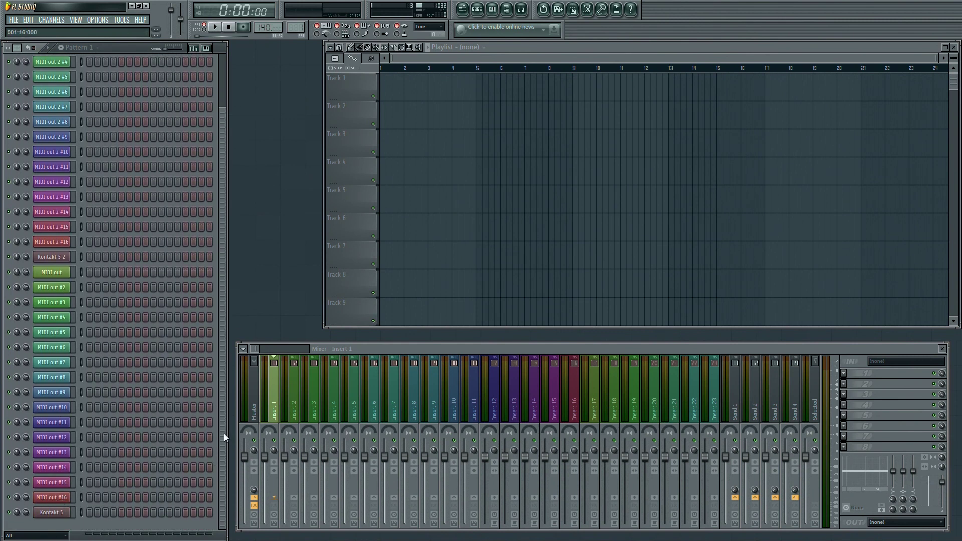
scroll(234, 336, up, 1)
scroll(222, 450, up, 3)
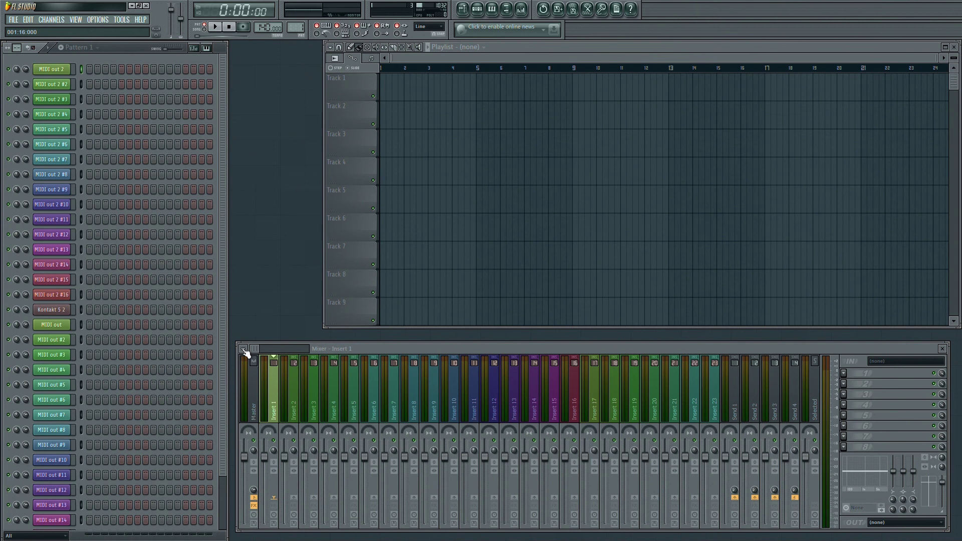
Open the MIDI out 2 channel settings and switch to MIDI out 2 #3.
click(57, 71)
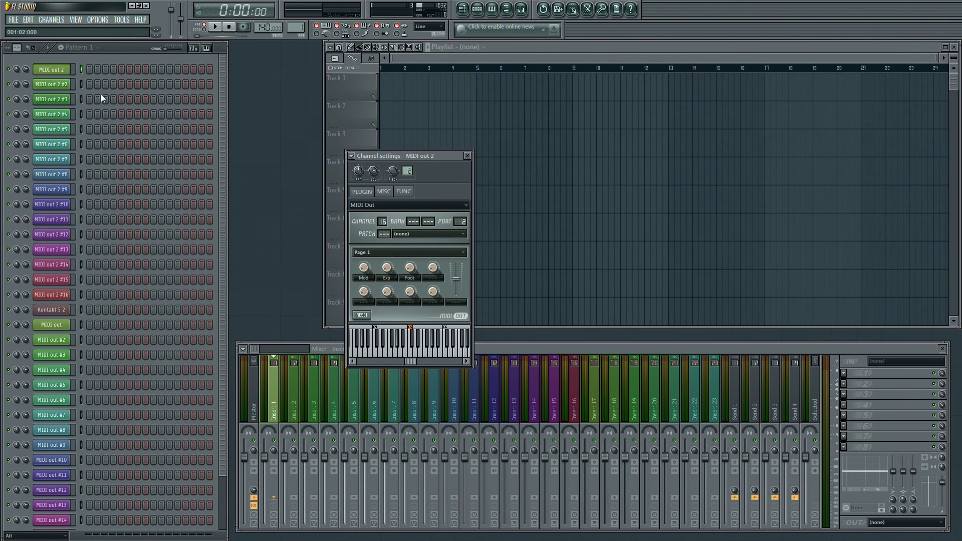
click(55, 99)
click(52, 70)
drag(401, 156, 306, 76)
click(58, 146)
click(54, 100)
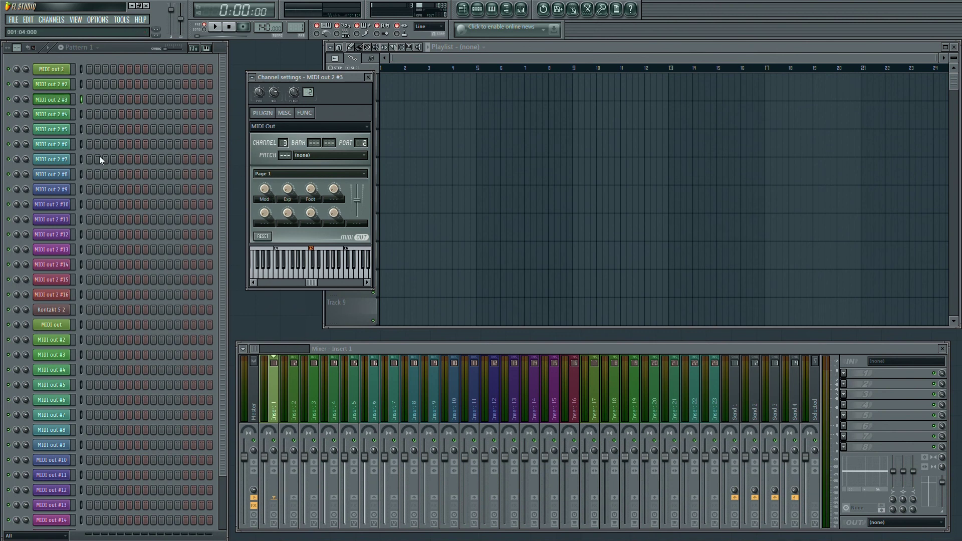
Link the Mod knobs of MIDI out 2 #3, #2 and MIDI out 2 to the mod wheel.
right_click(262, 191)
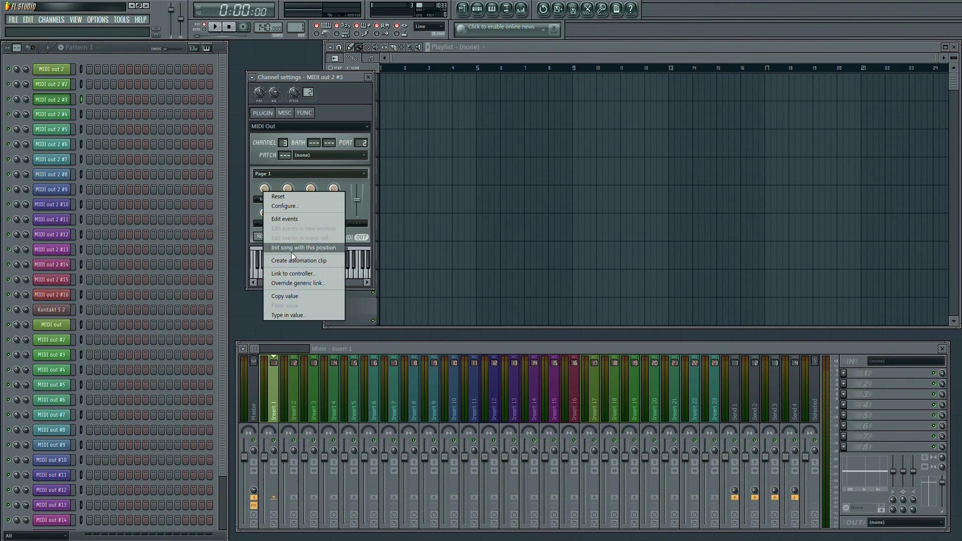
click(289, 278)
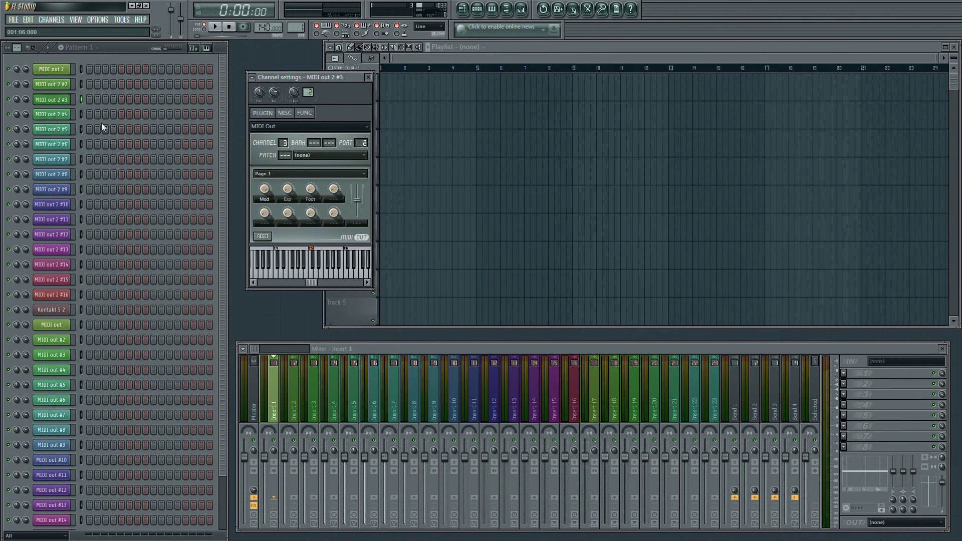
click(64, 87)
right_click(269, 191)
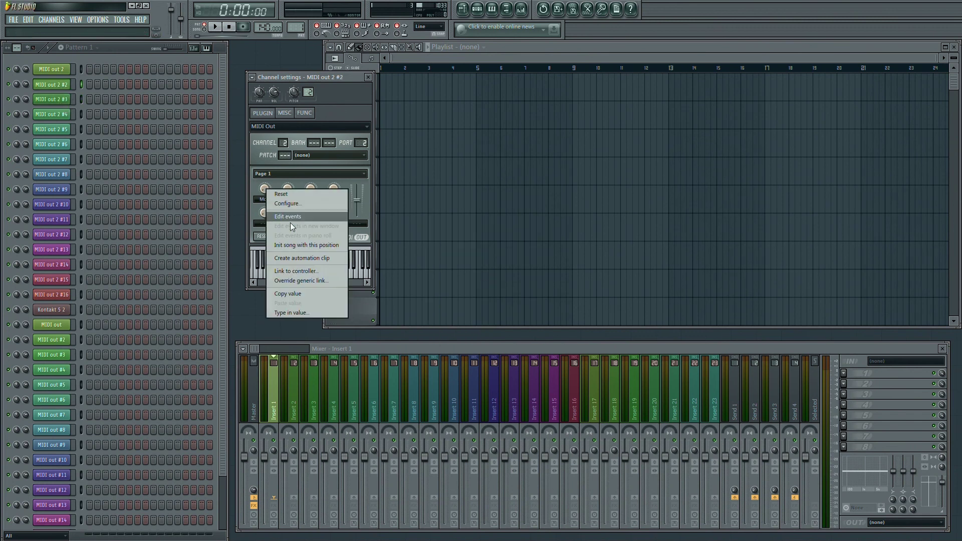
click(299, 271)
click(56, 70)
right_click(266, 190)
click(291, 270)
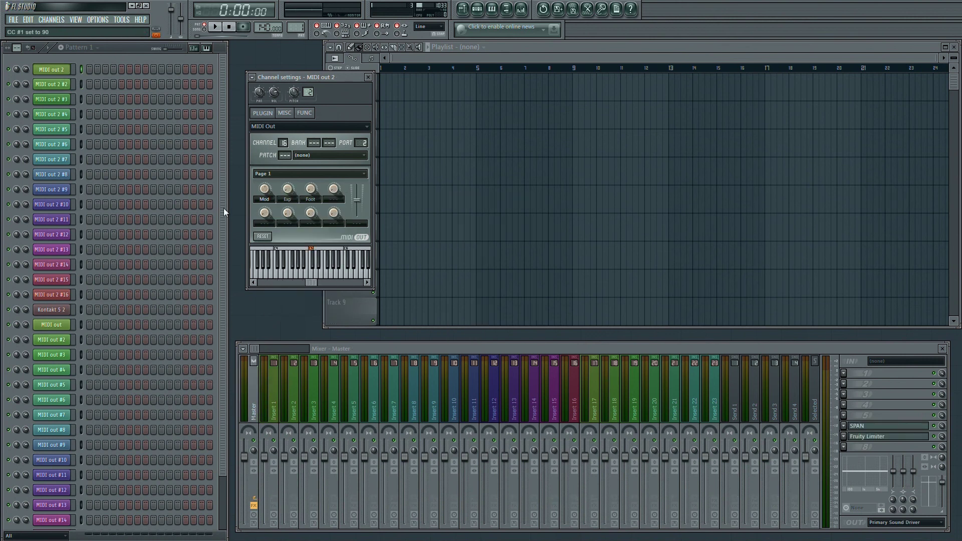
click(73, 85)
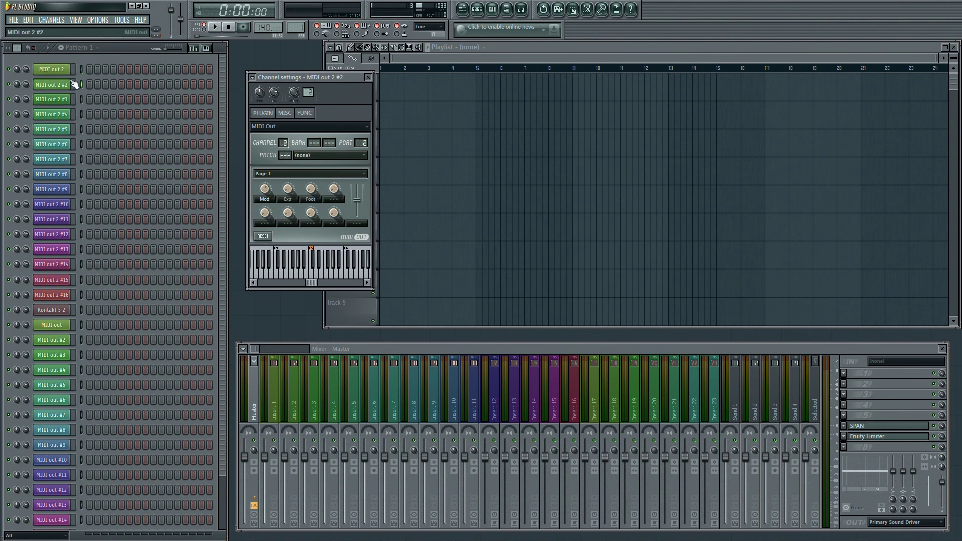
key(Up)
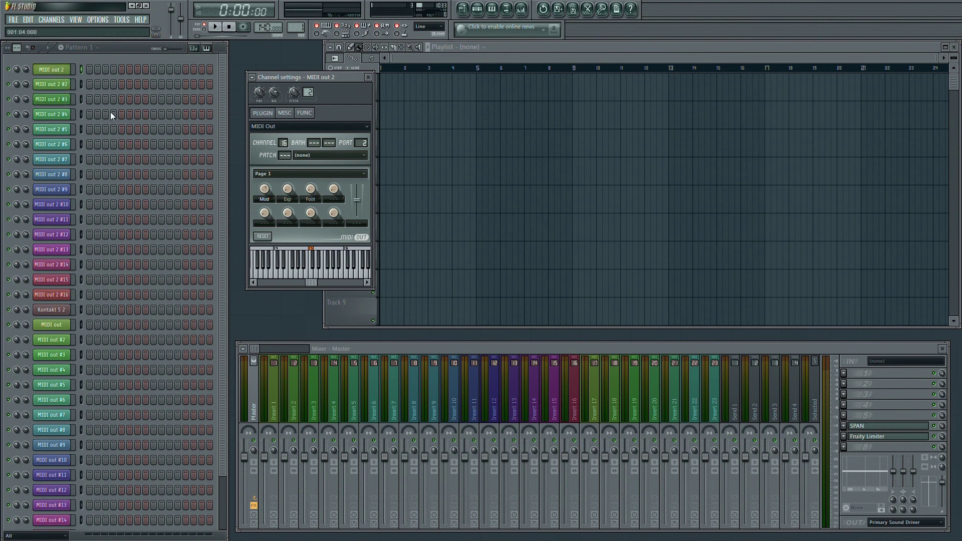